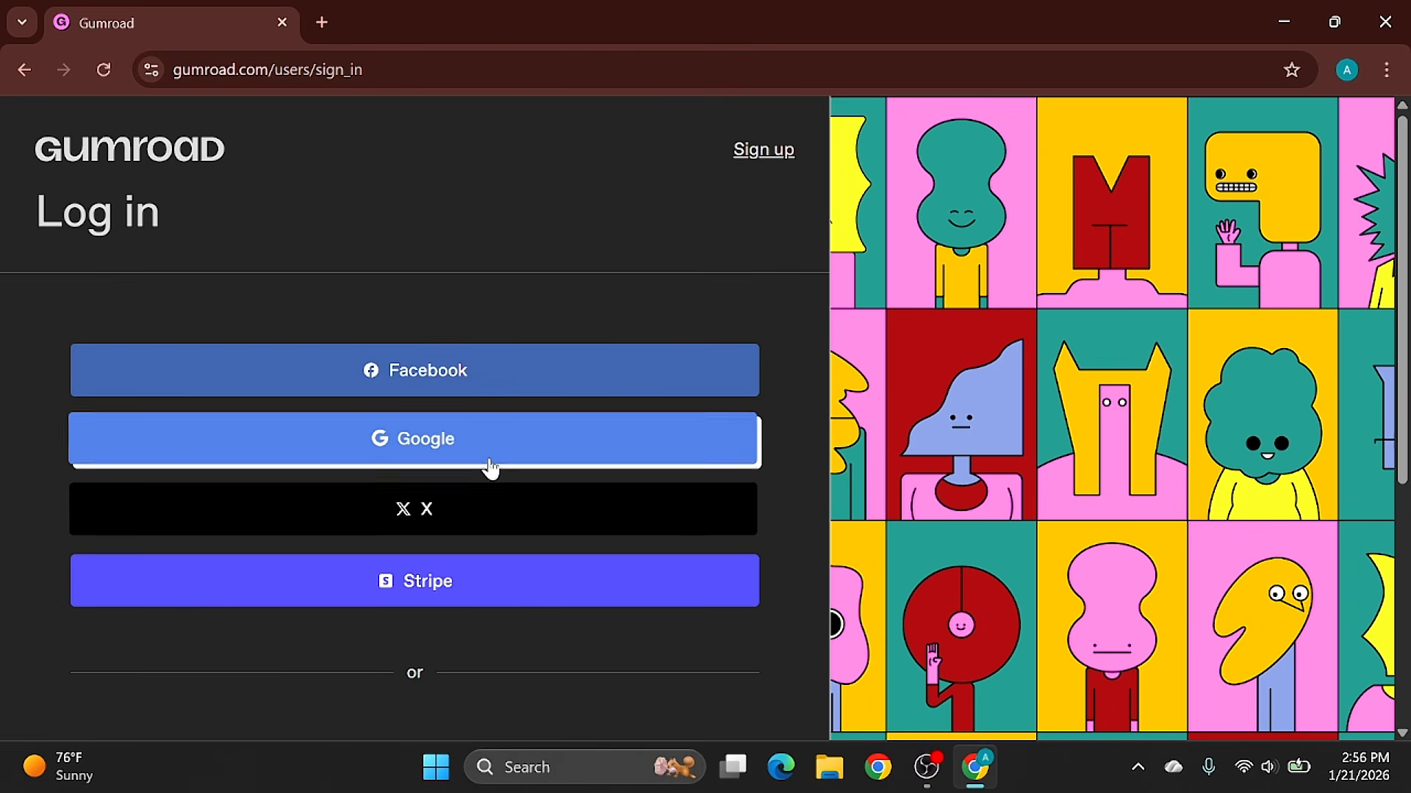
- Log in to the Gumroad account and close the Gmail page holding the authentication email
left_click(490, 468)
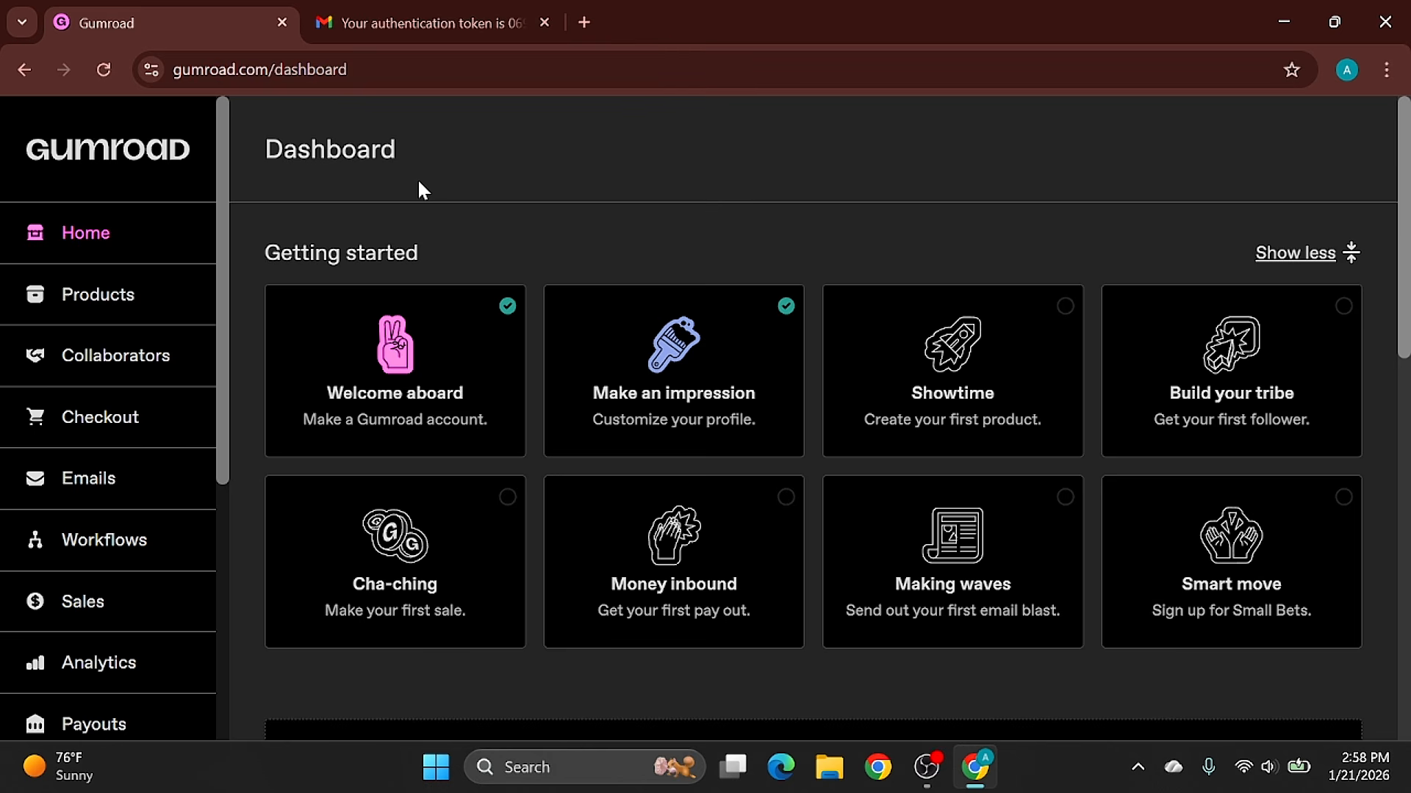
mouse_move(541, 32)
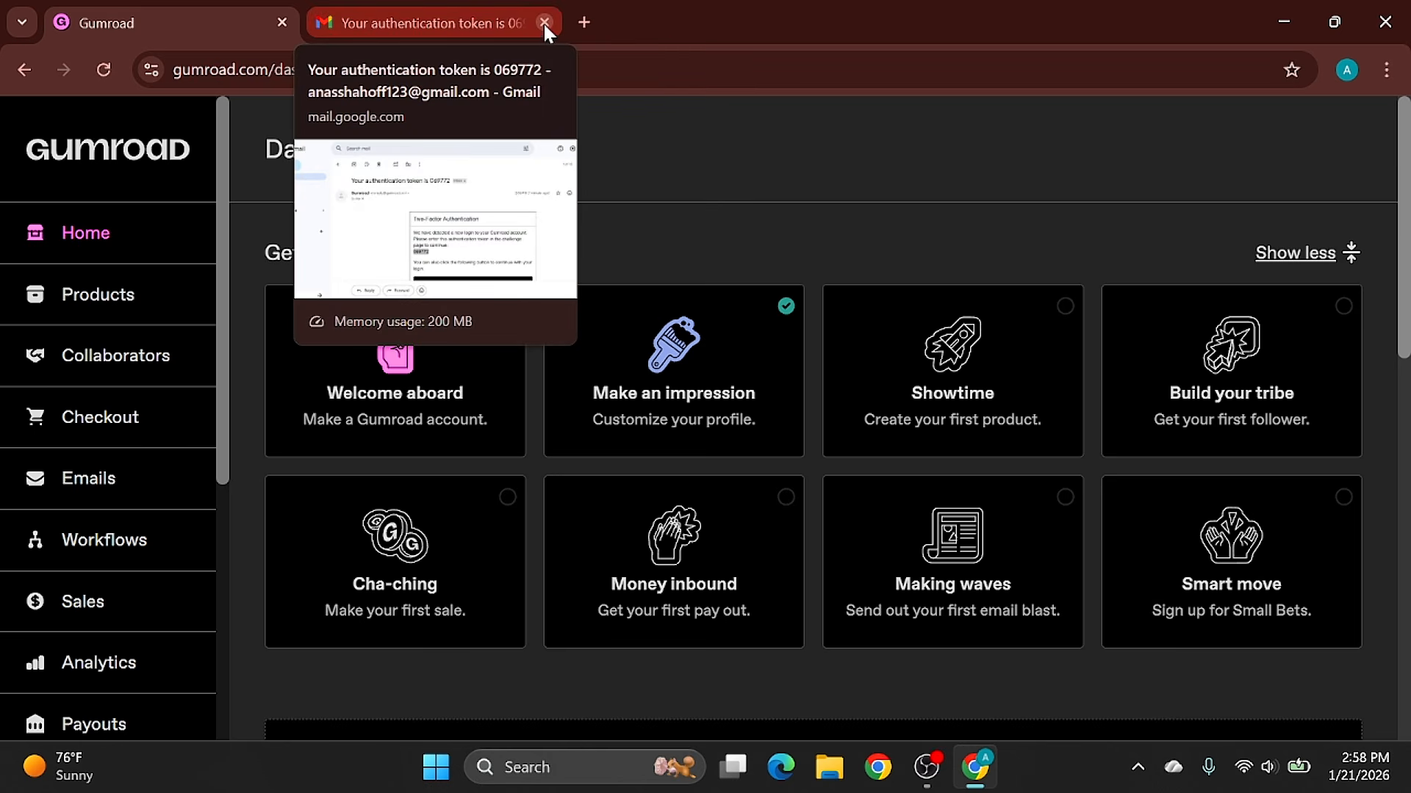
left_click(544, 21)
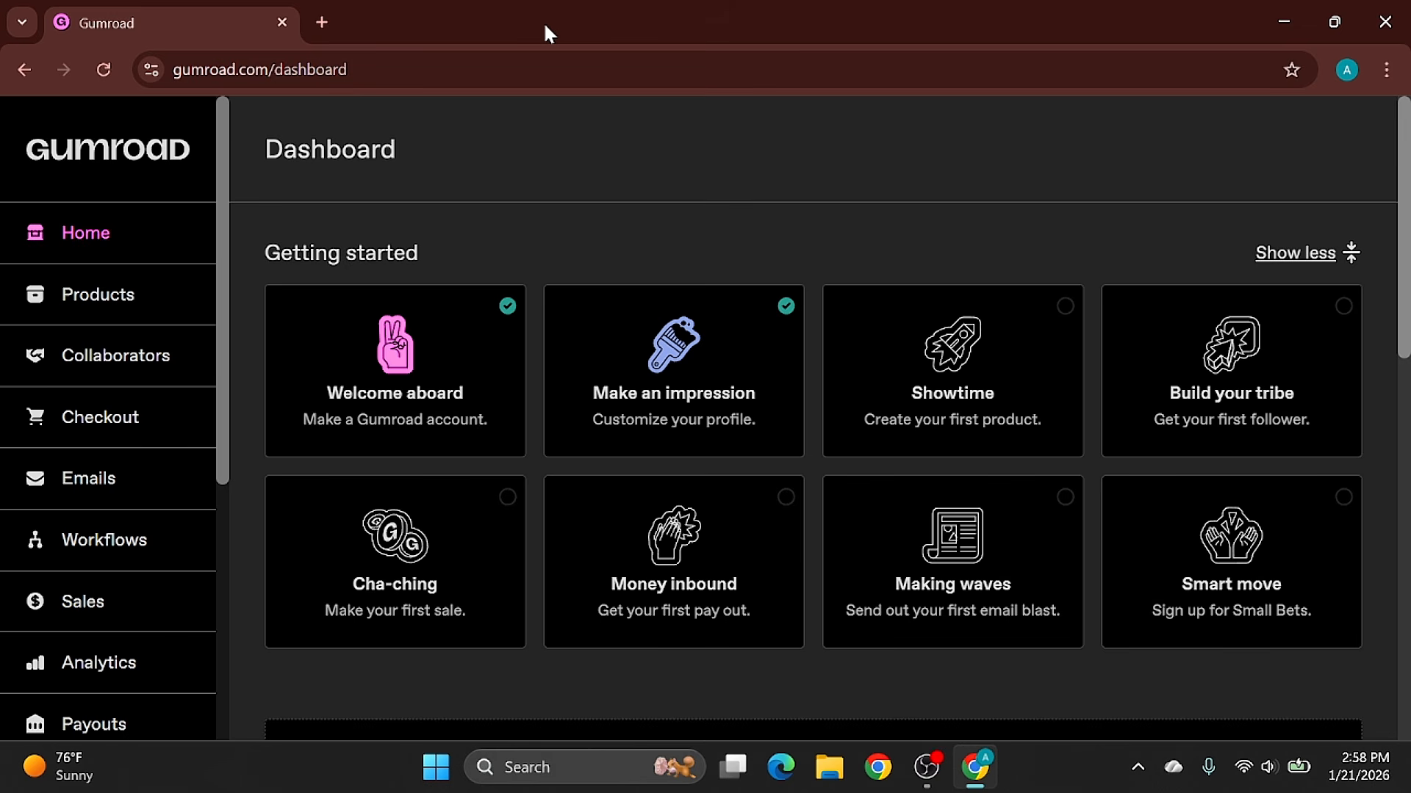
- Find Canva on Google in a new browser tab and sign in with the offered Google account
left_click(321, 22)
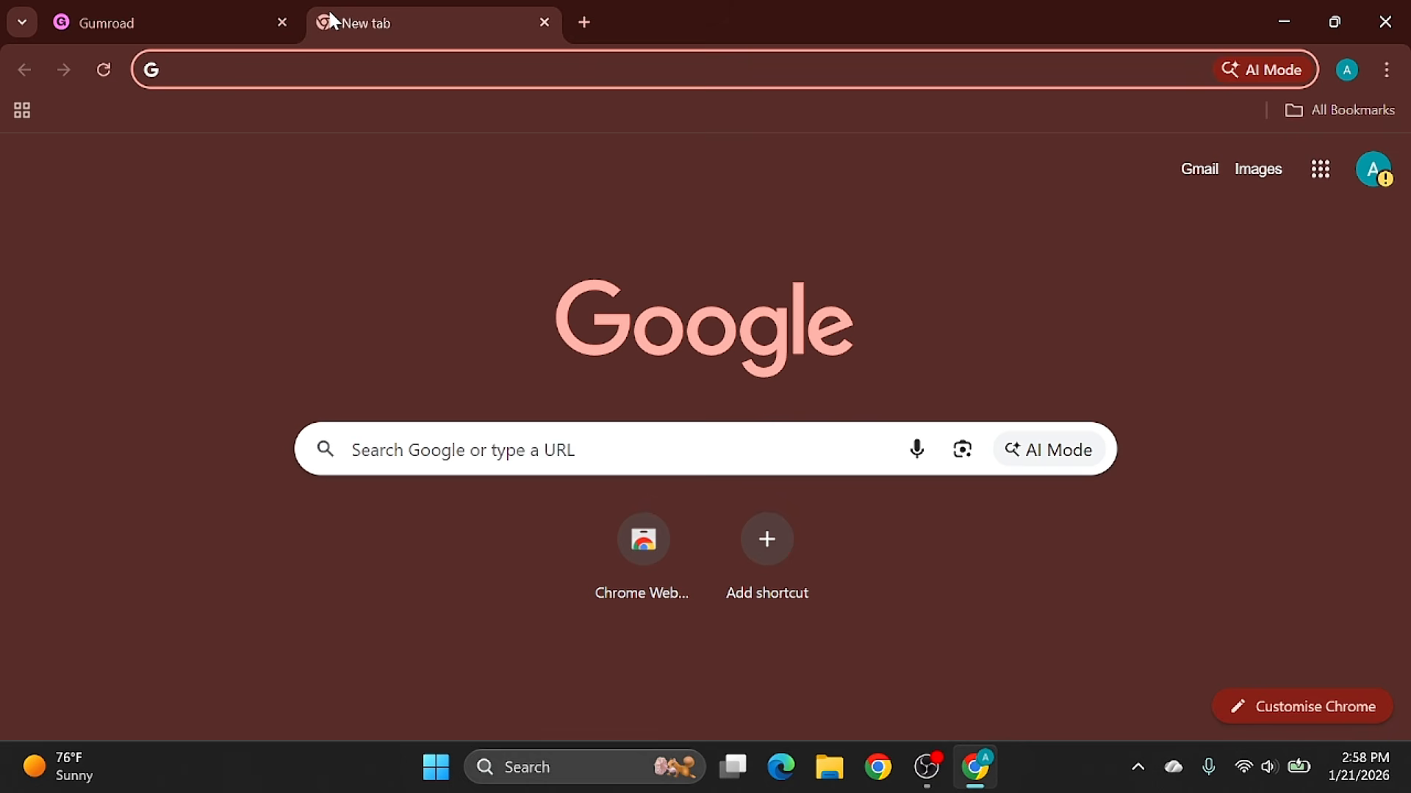
type("canva")
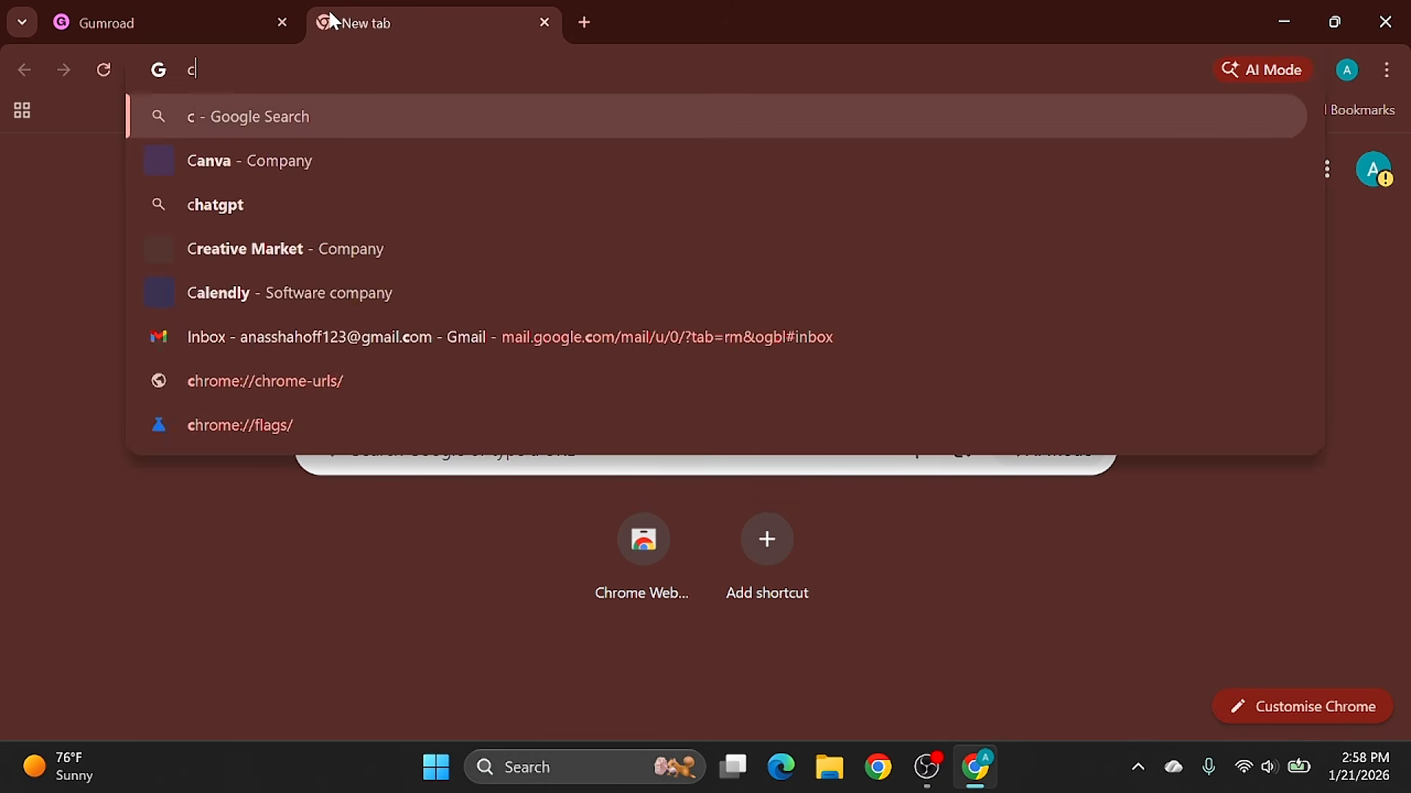
left_click(307, 175)
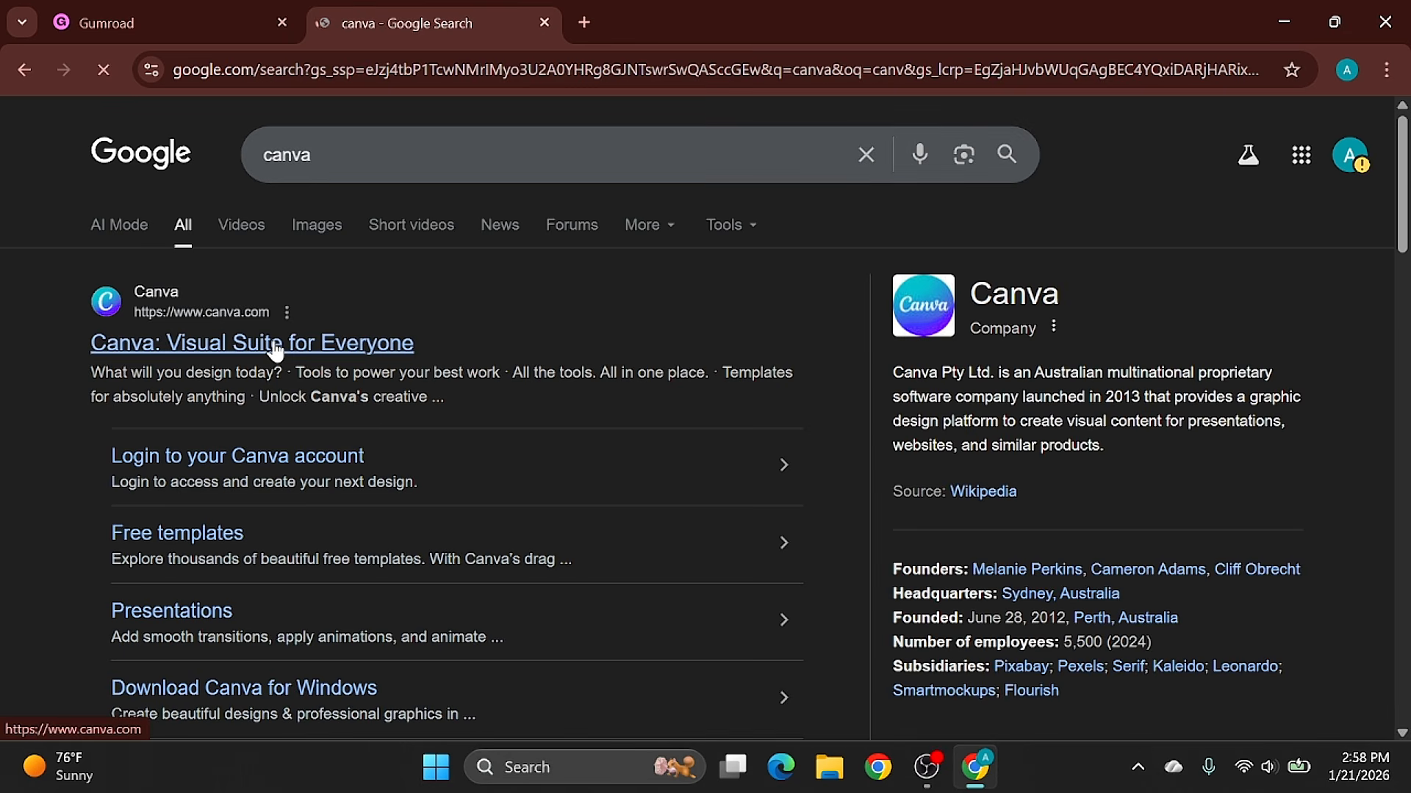
left_click(276, 345)
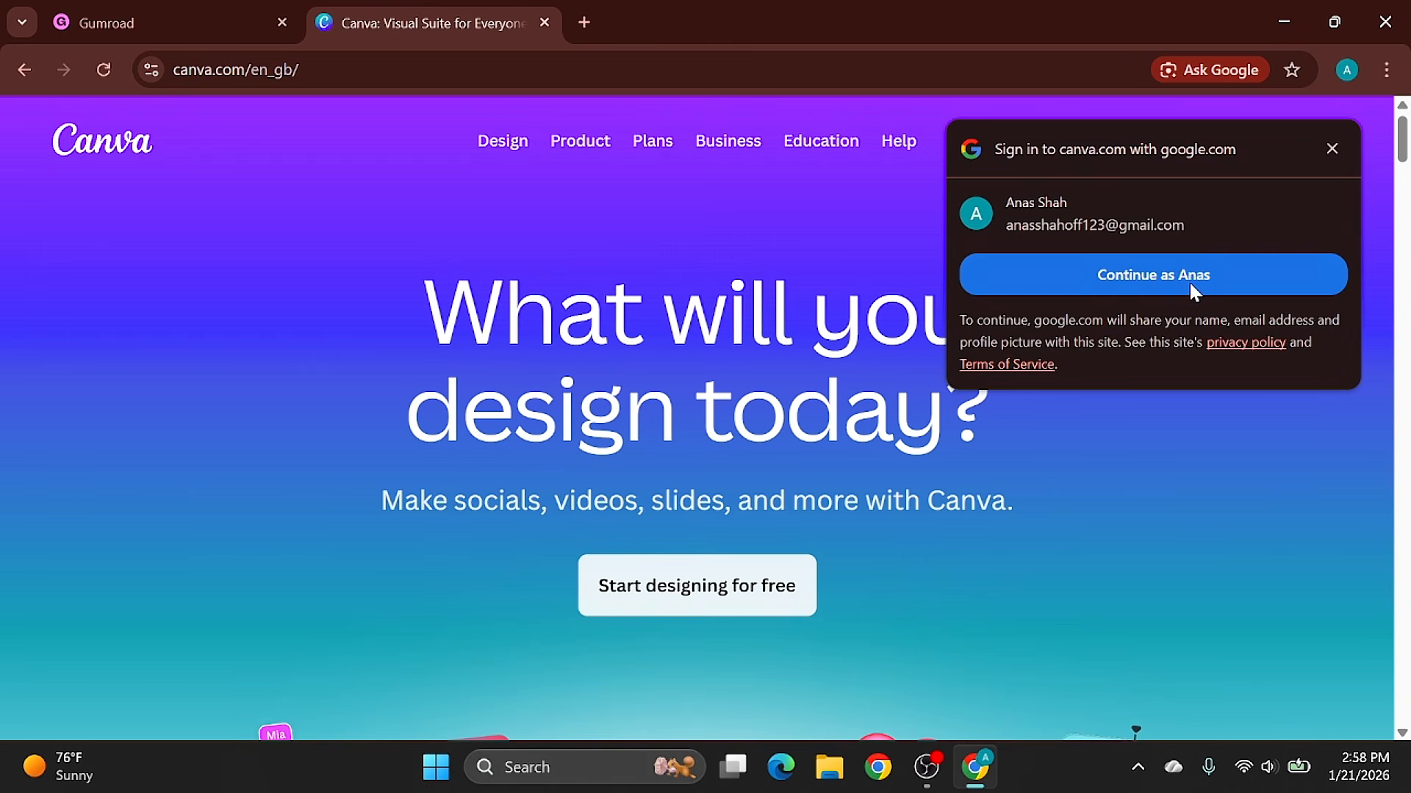
left_click(1184, 279)
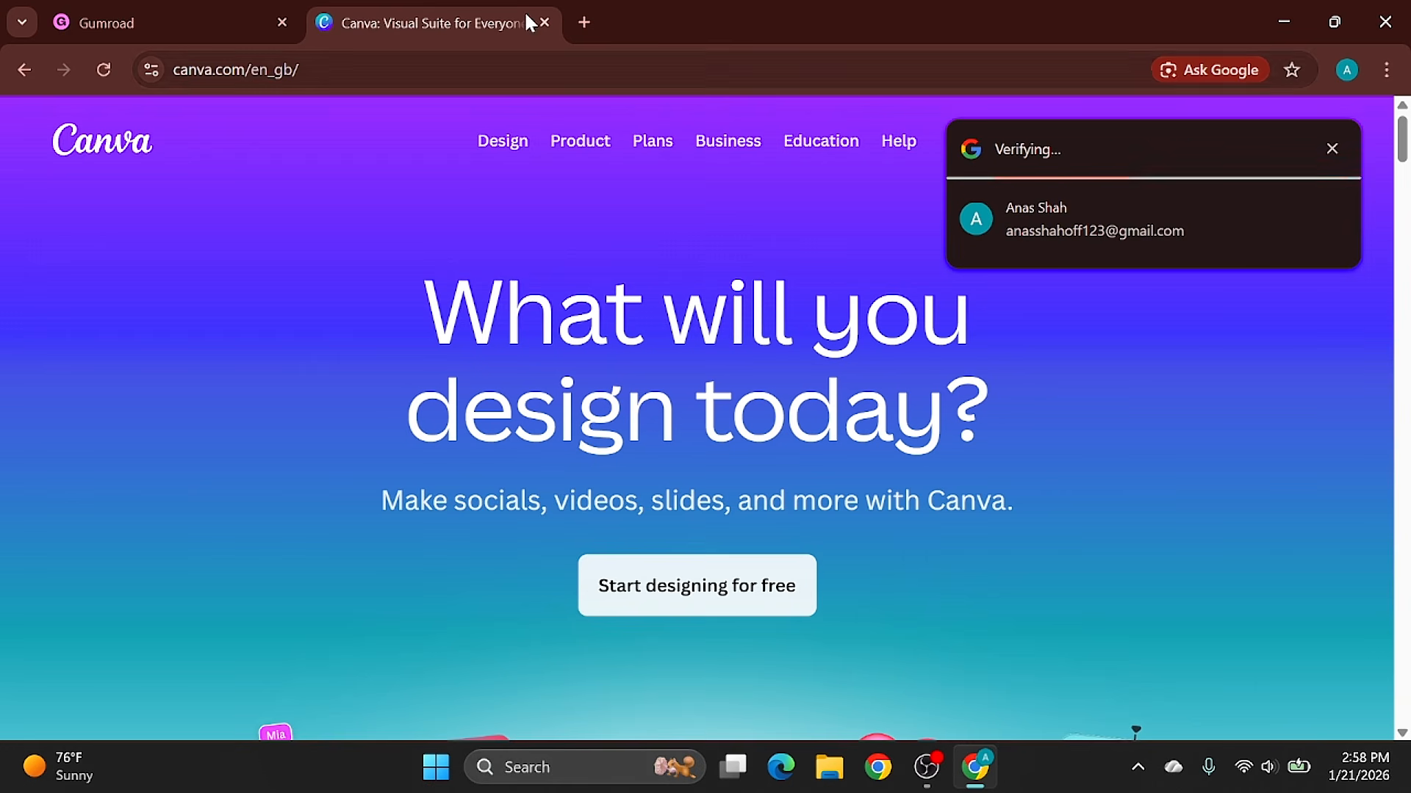
- Search Google for chatgpt in another new browser tab and open the non-sponsored ChatGPT site
left_click(595, 12)
type("chatgpt")
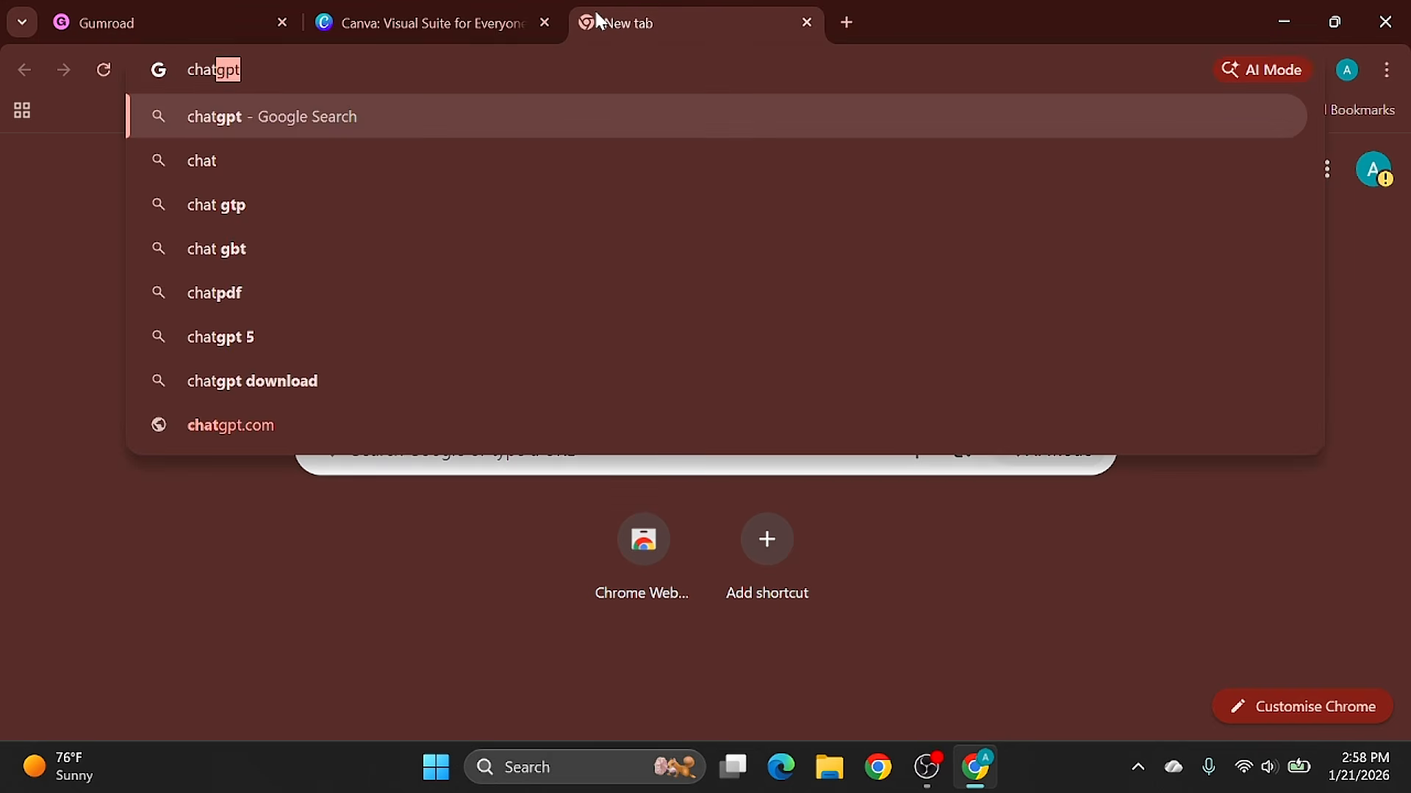
key("Return")
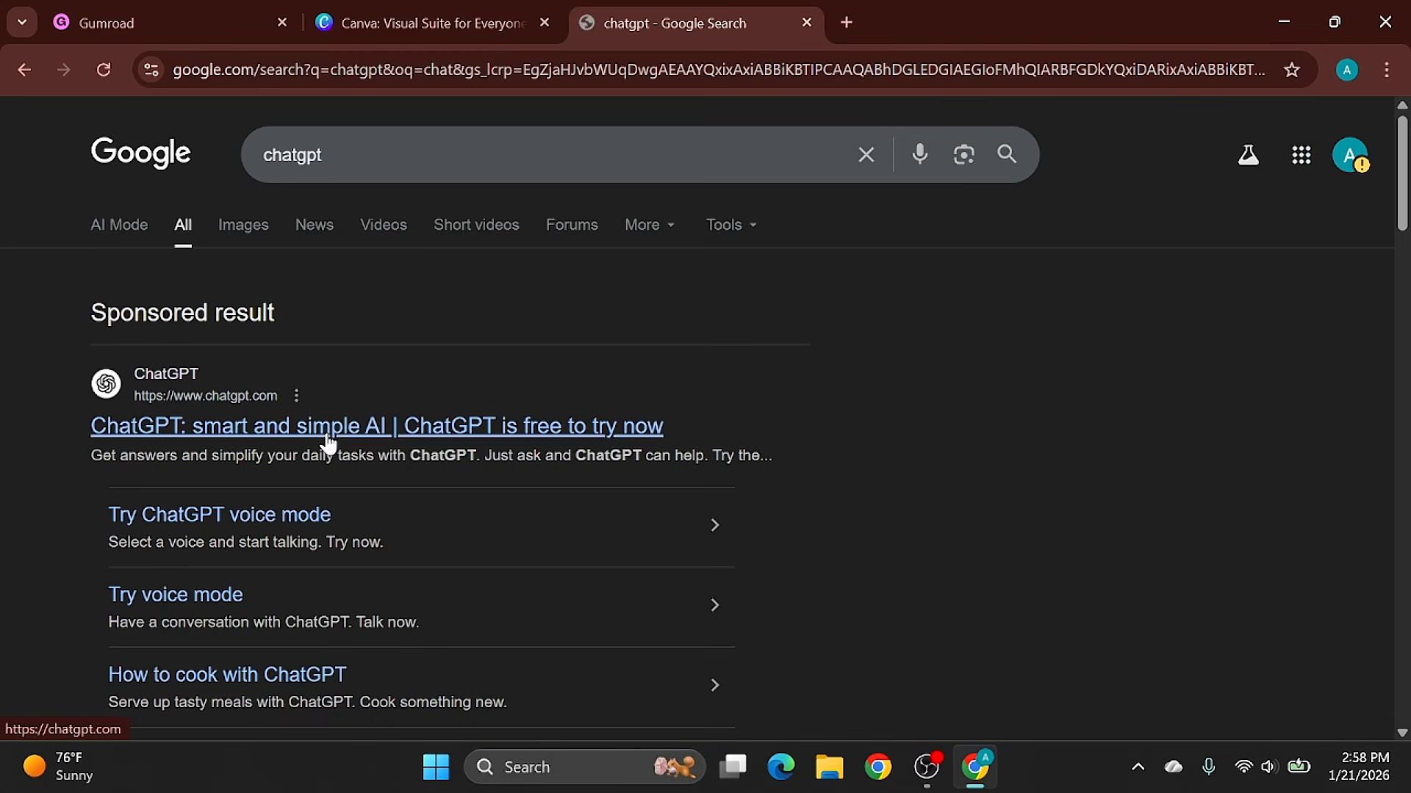
scroll(327, 428, "down", 5)
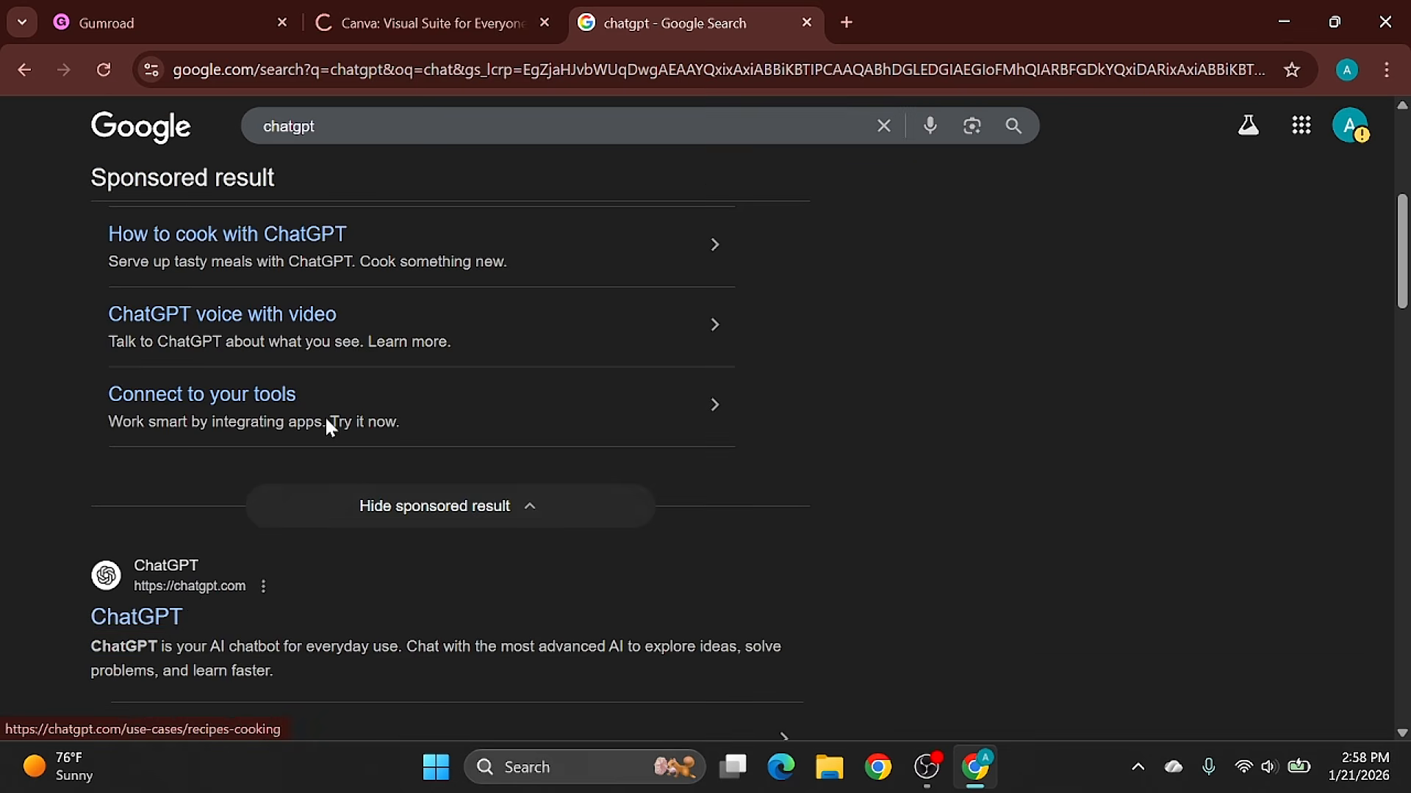
left_click(164, 616)
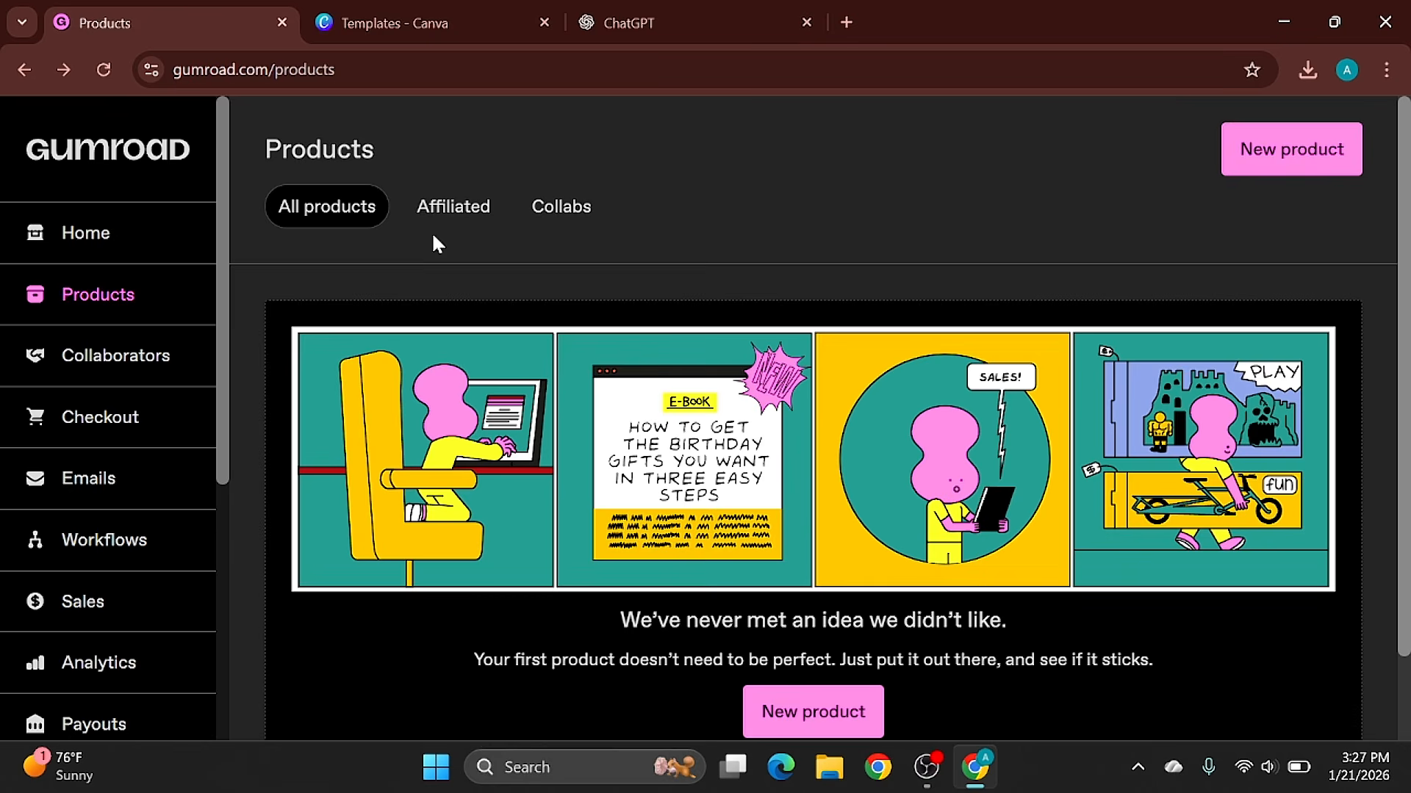
- View Gumroad's Affiliated and Collabs product pages, then return to All products
left_click(463, 214)
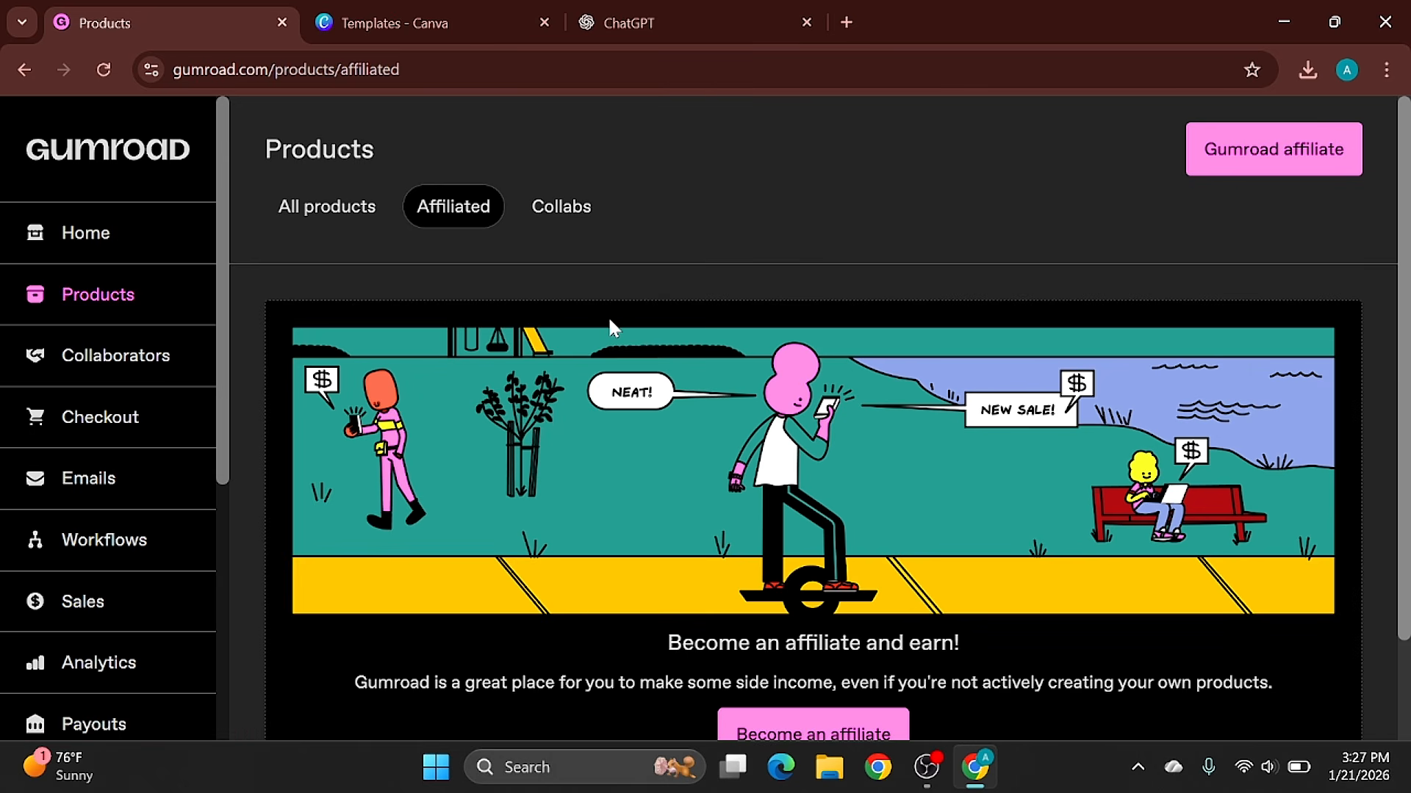
left_click(557, 206)
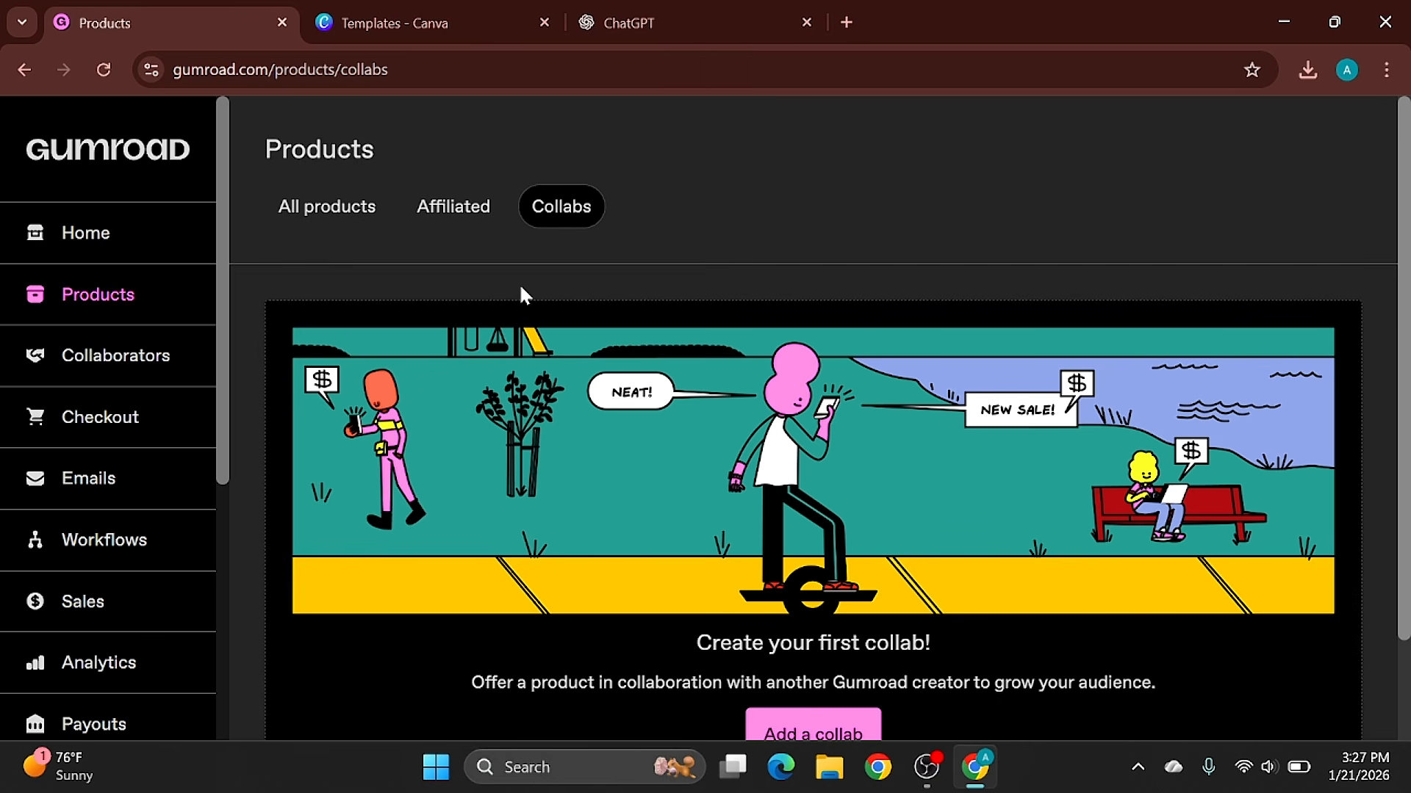
left_click(329, 213)
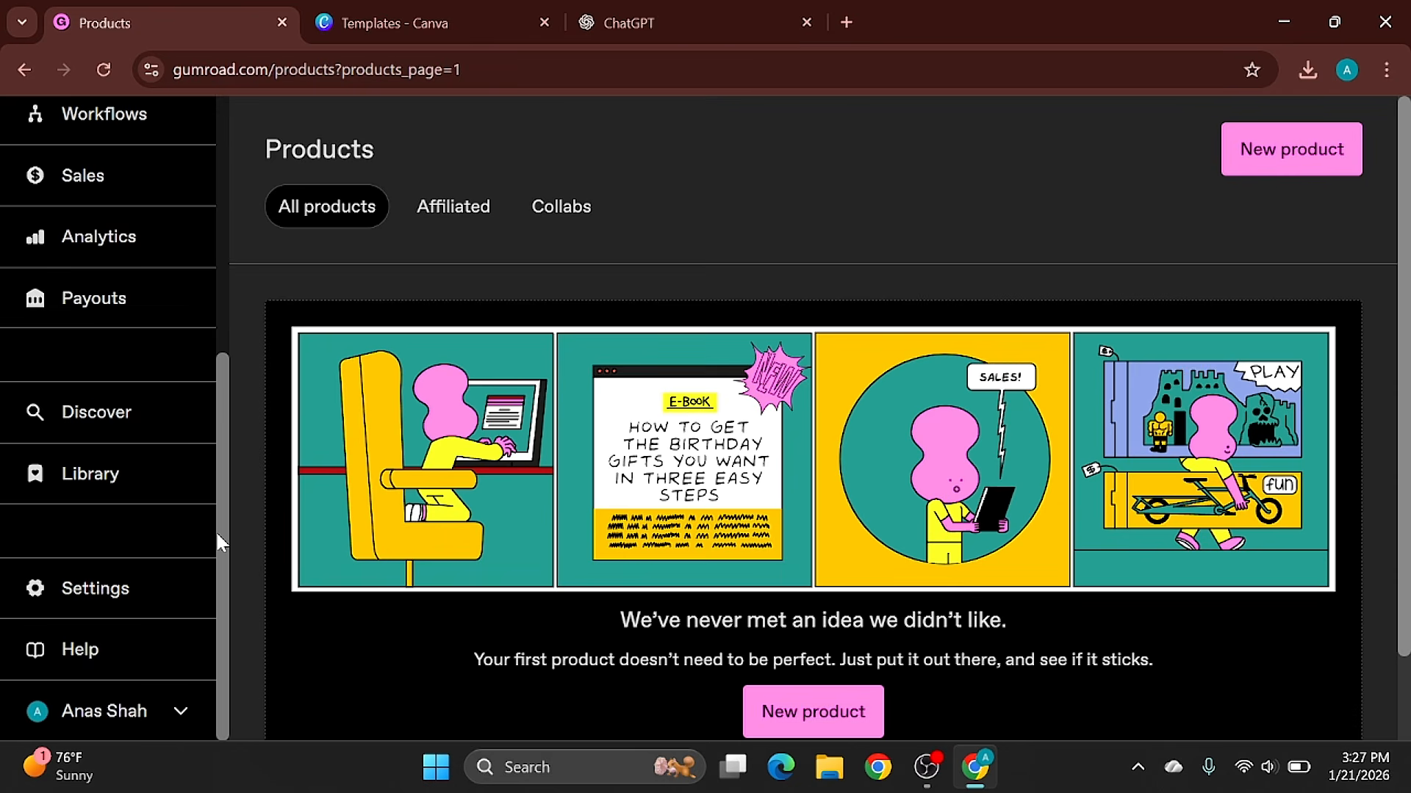
- Open Gumroad's payout settings and examine the payout schedule, bank account, personal details and PayPal sections
left_click(100, 308)
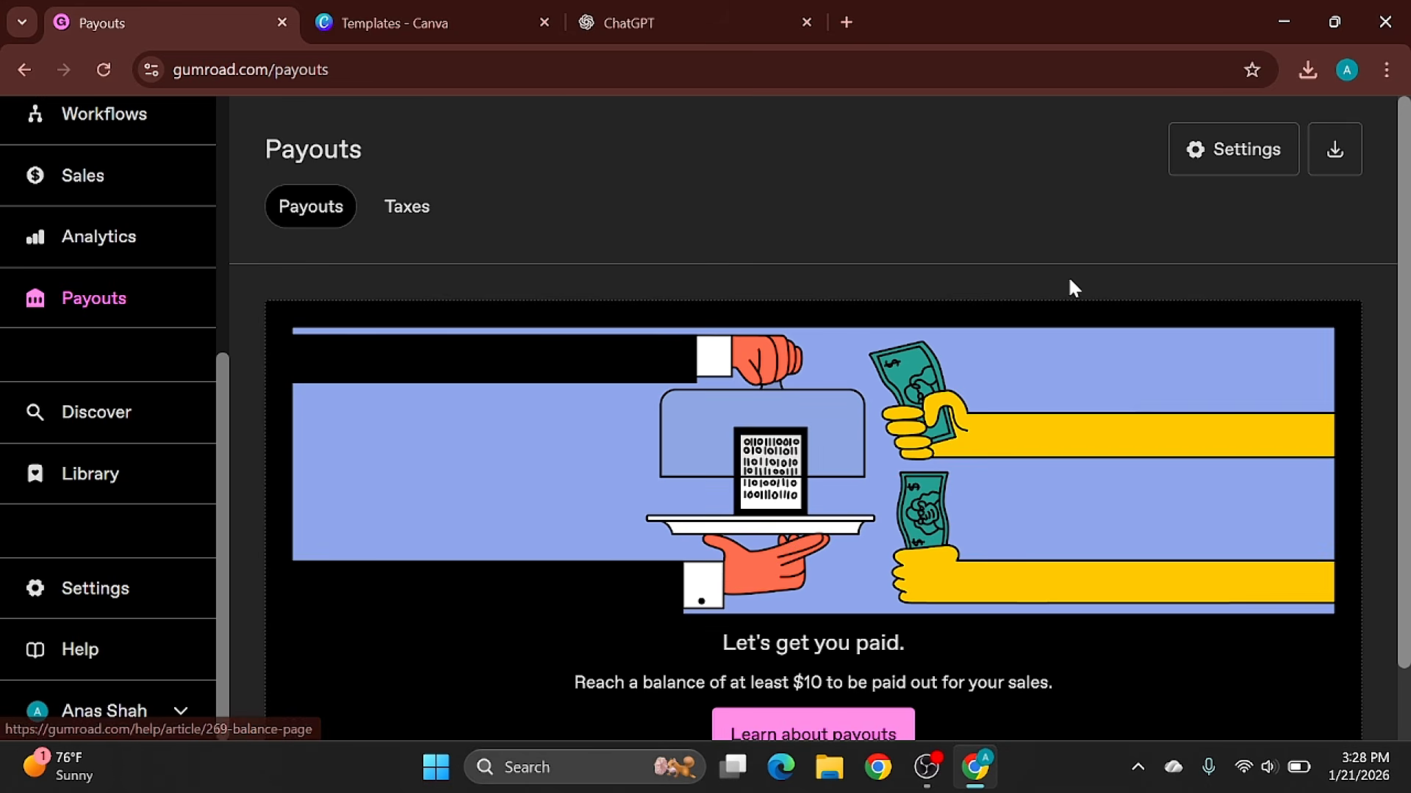
left_click(1263, 167)
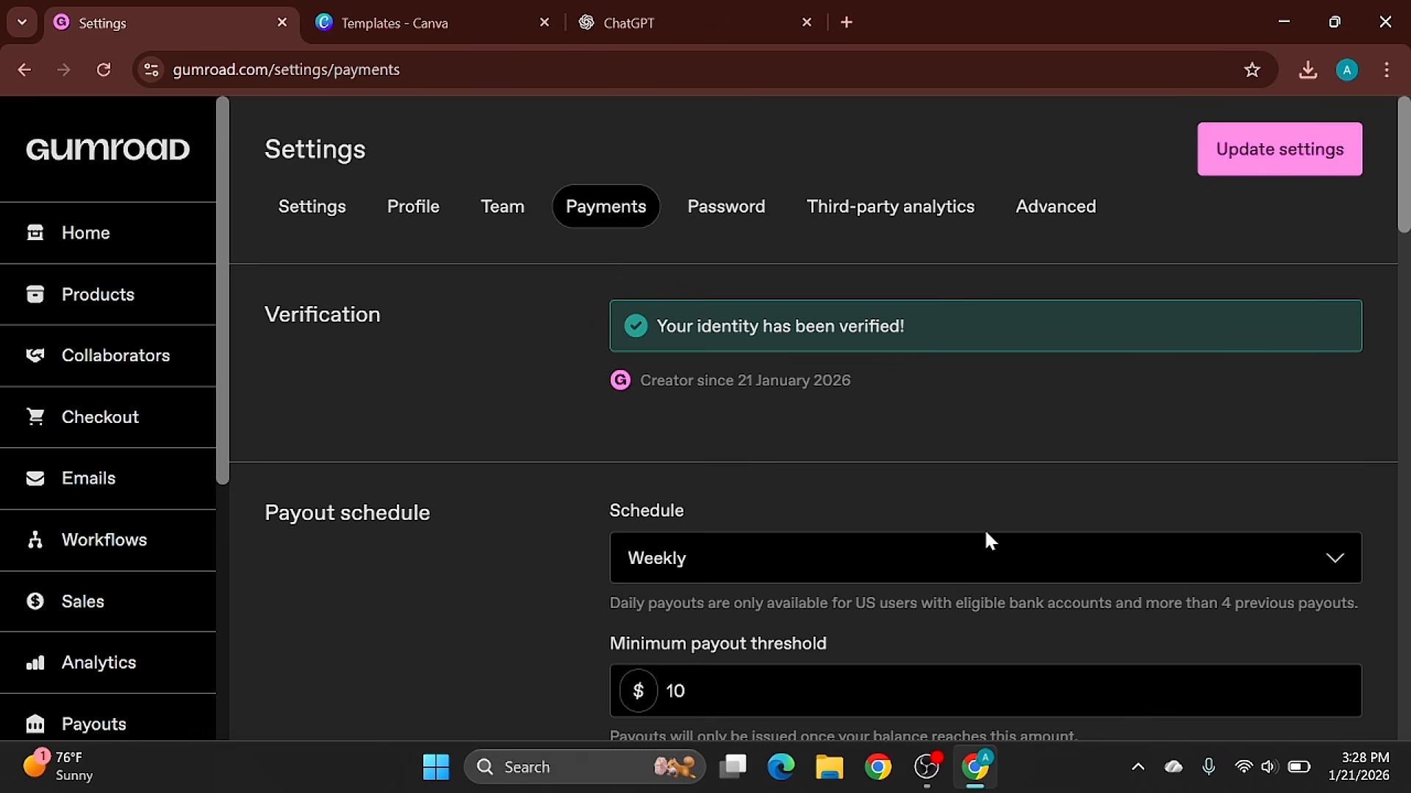
scroll(1158, 535, "down", 7)
scroll(1158, 535, "down", 10)
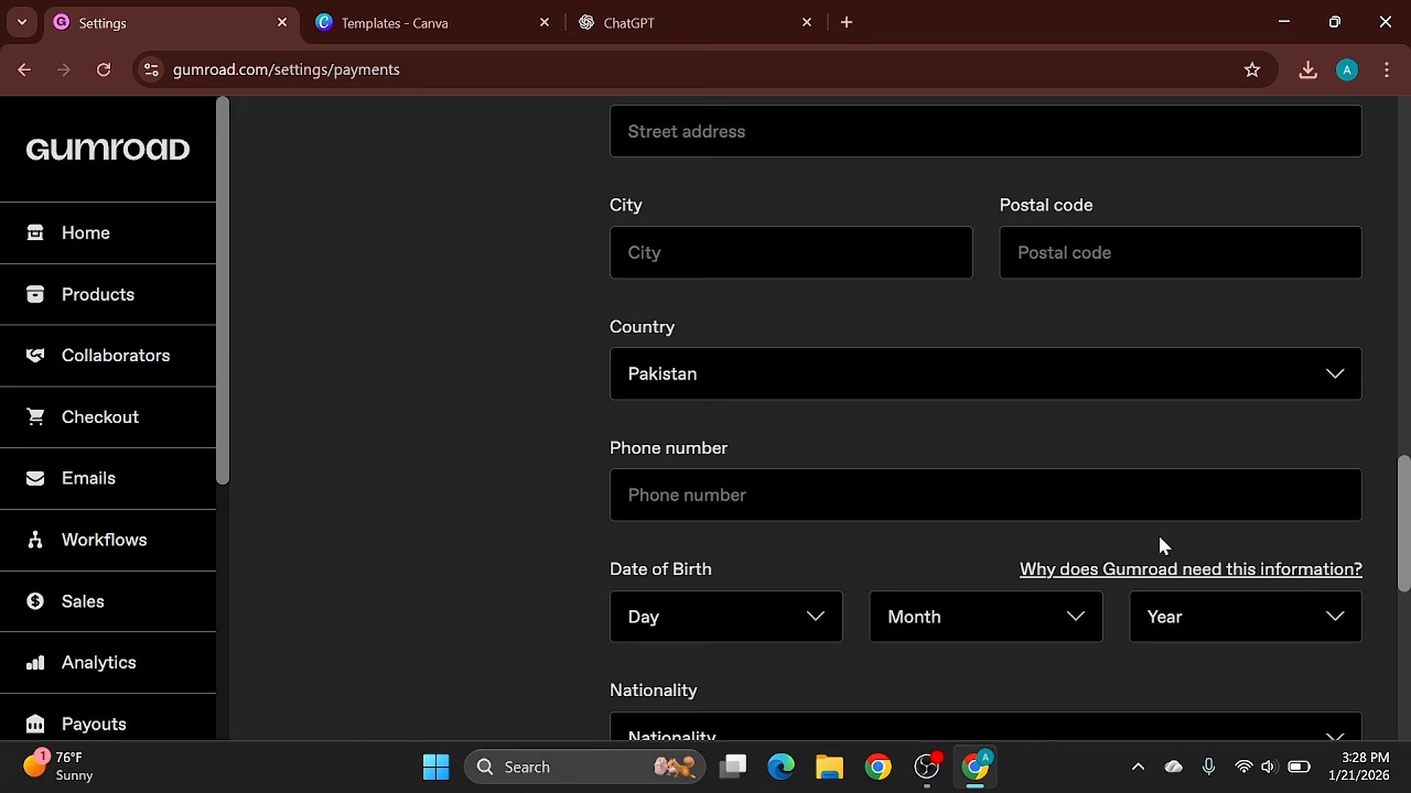
scroll(893, 344, "up", 7)
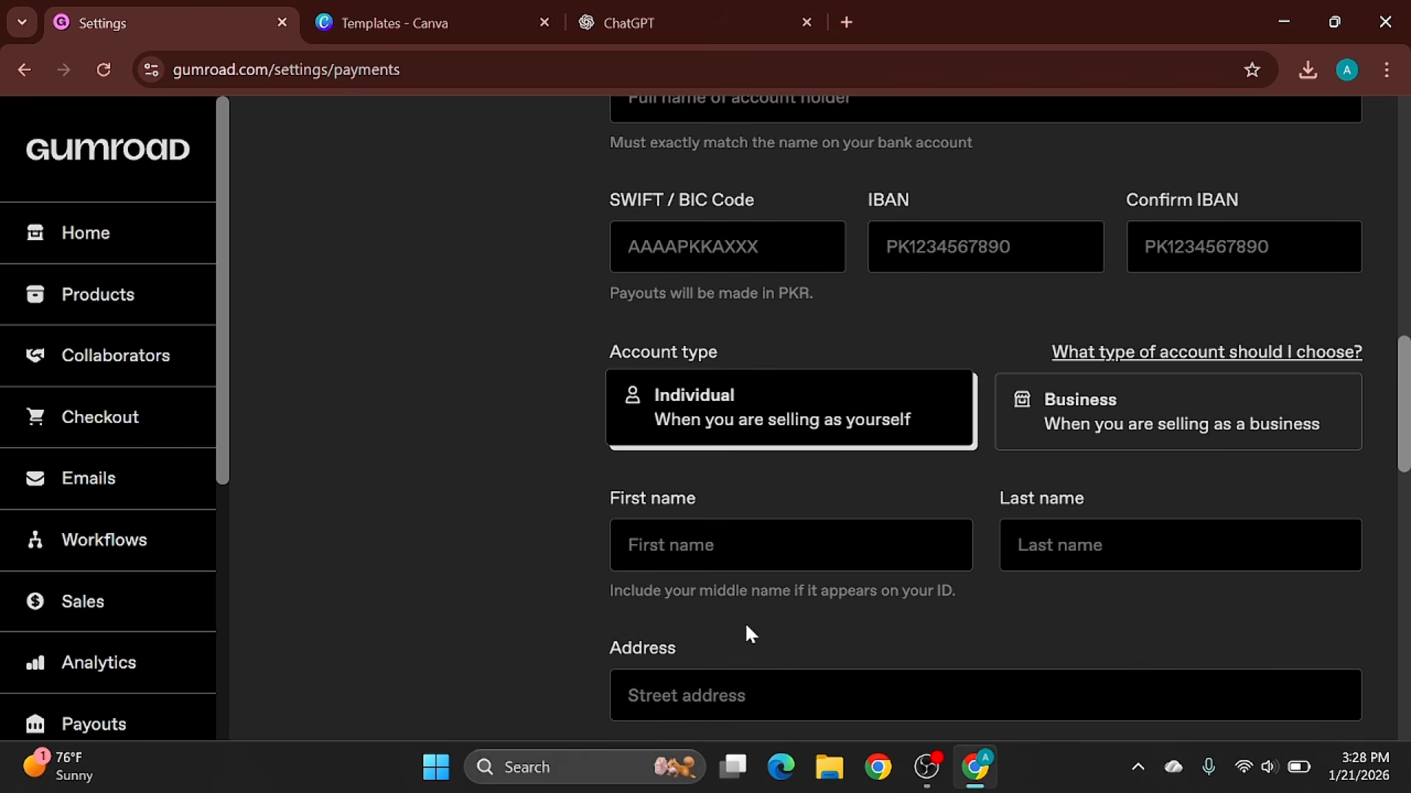
scroll(985, 419, "down", 7)
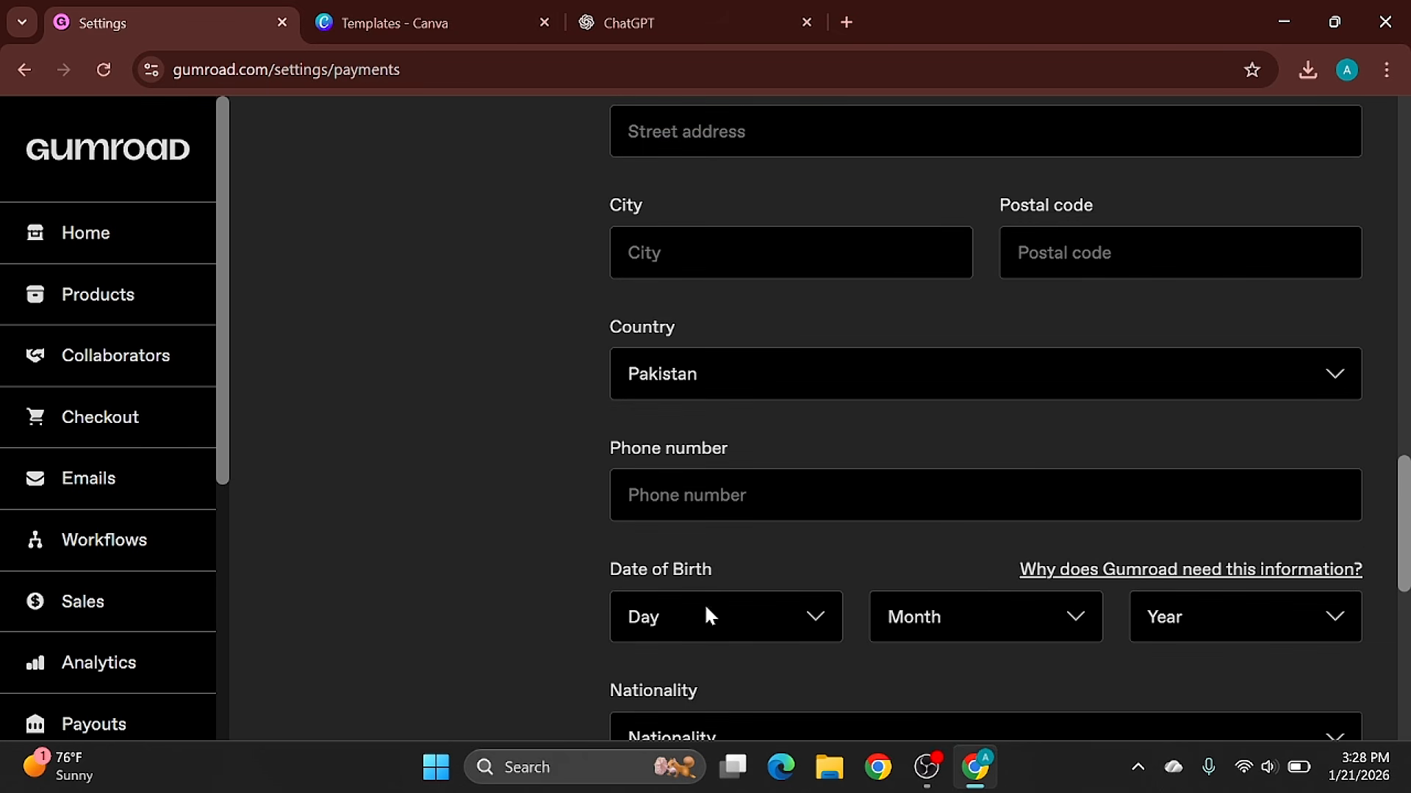
scroll(1191, 580, "down", 7)
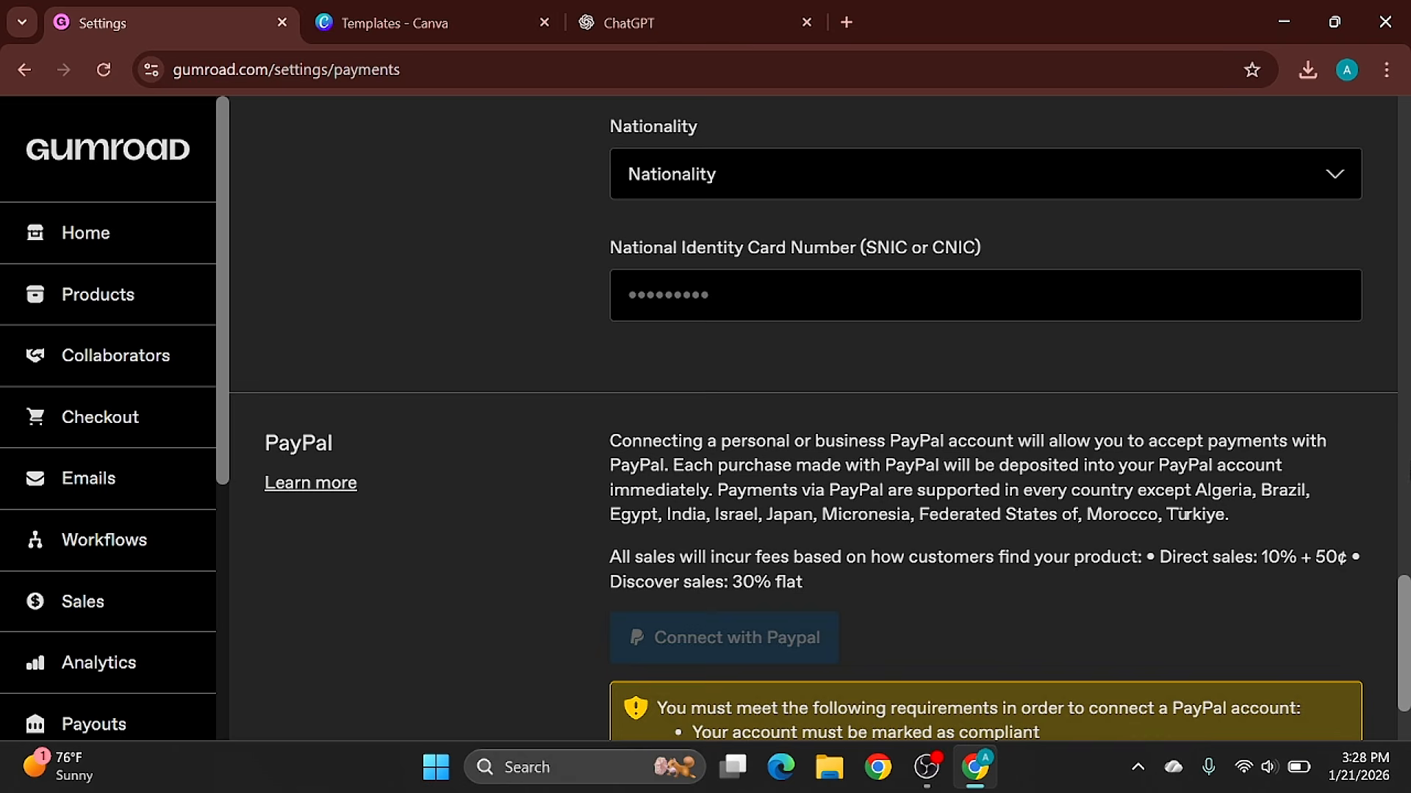
scroll(820, 419, "up", 7)
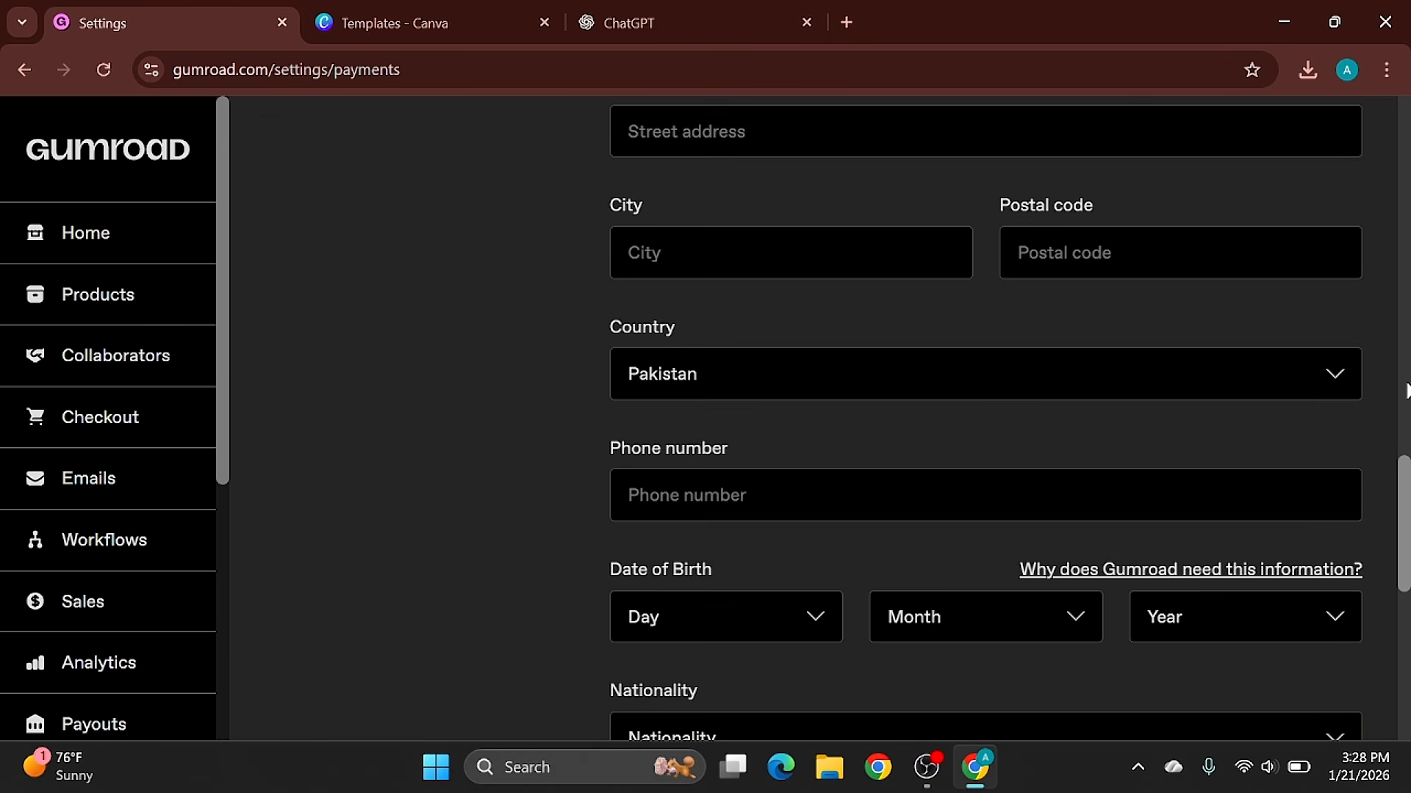
scroll(1405, 390, "up", 7)
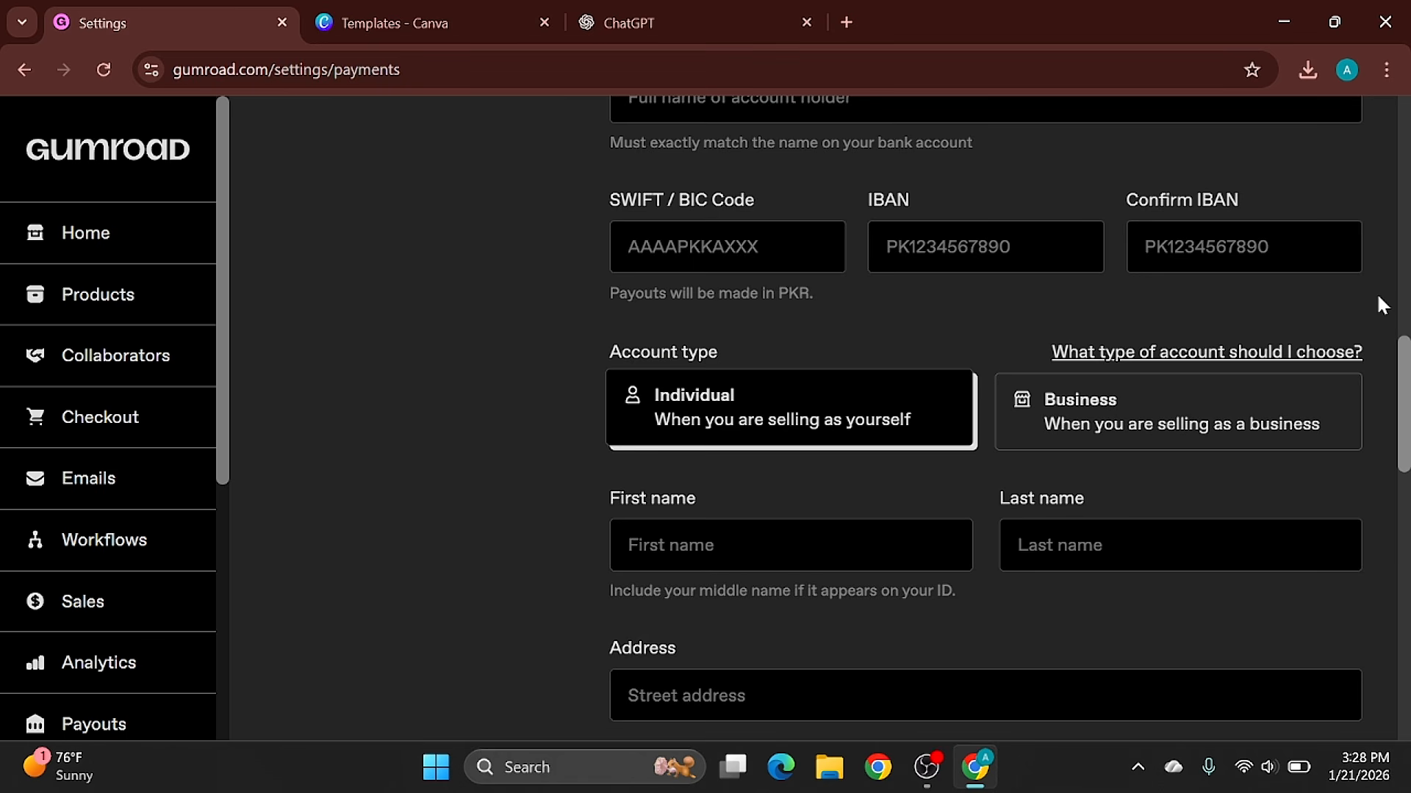
scroll(1381, 295, "up", 2)
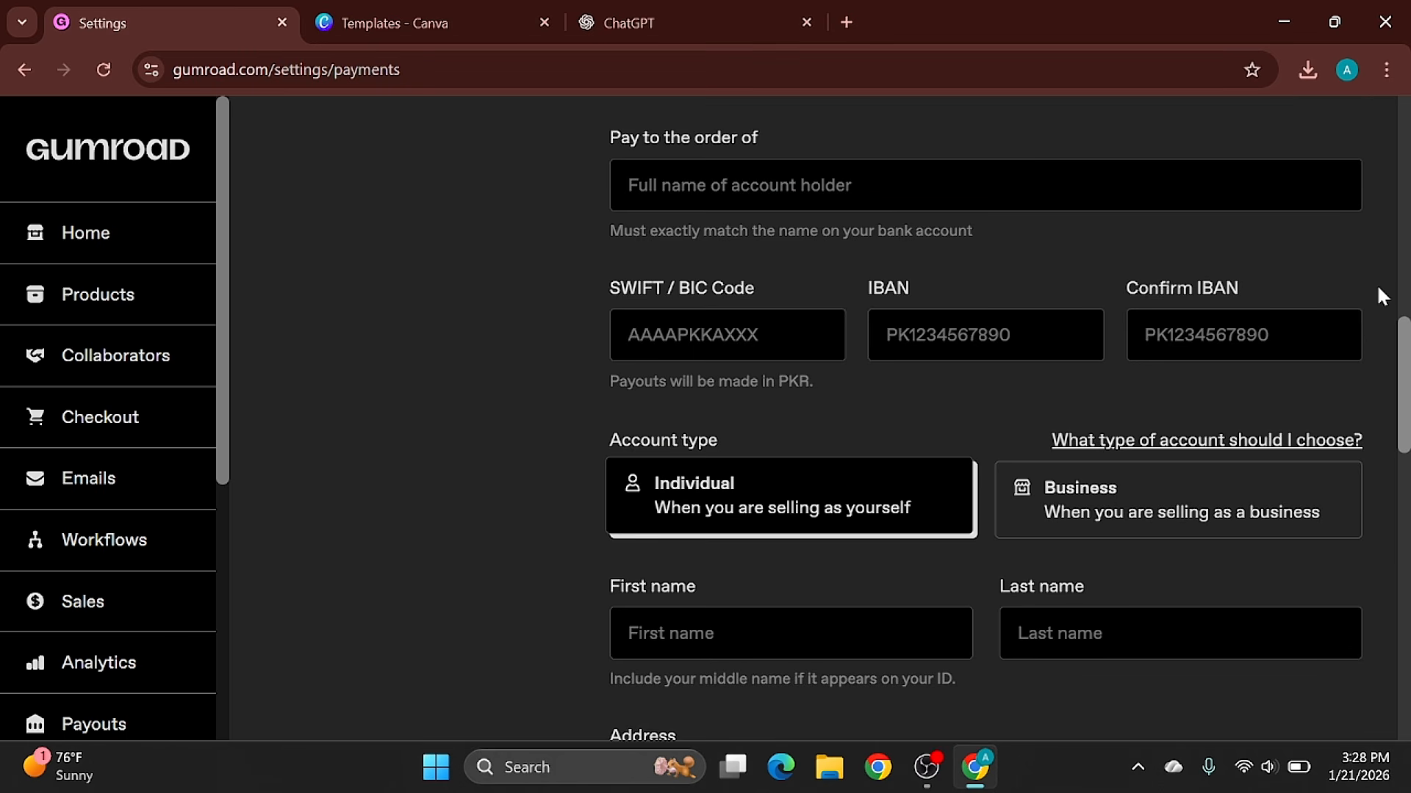
scroll(1381, 296, "up", 6)
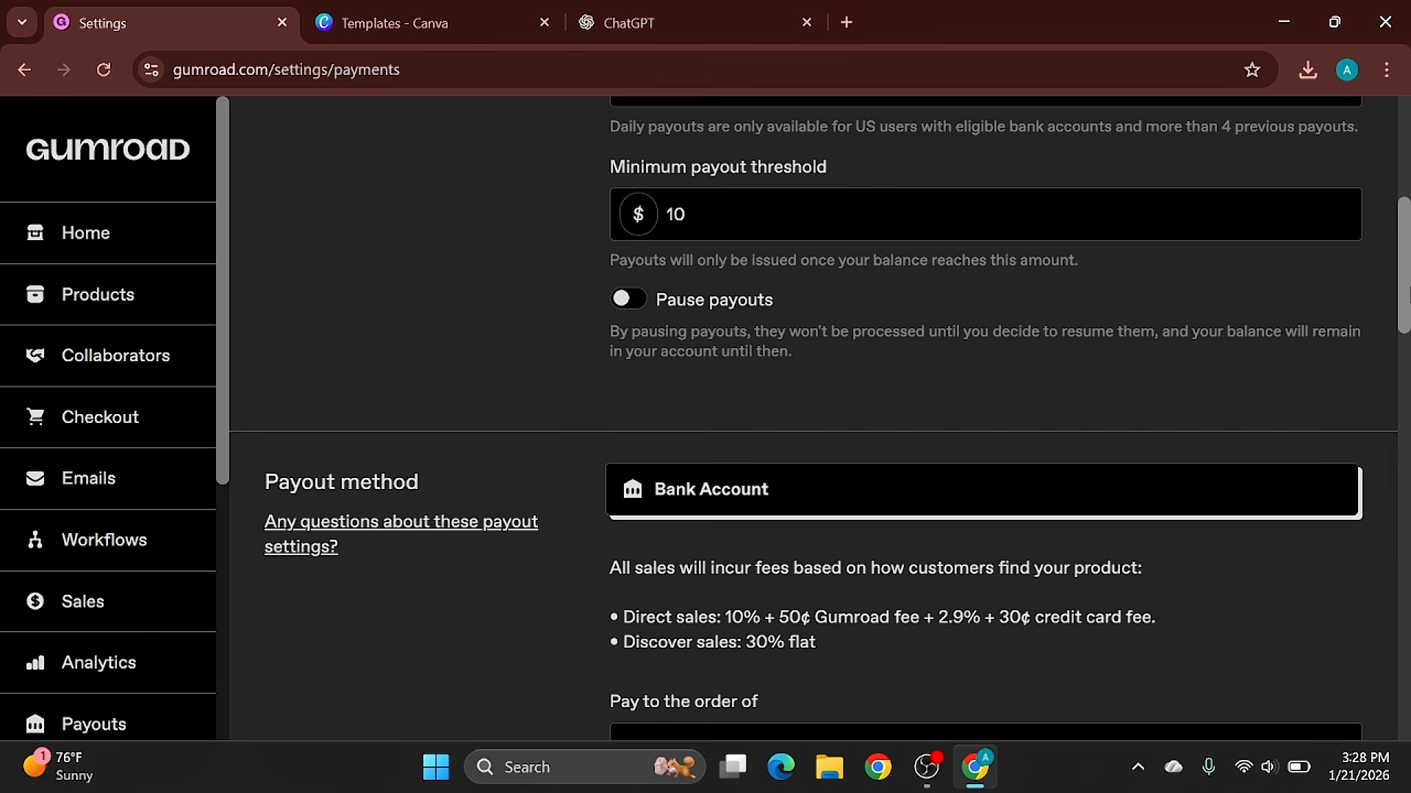
scroll(820, 417, "down", 8)
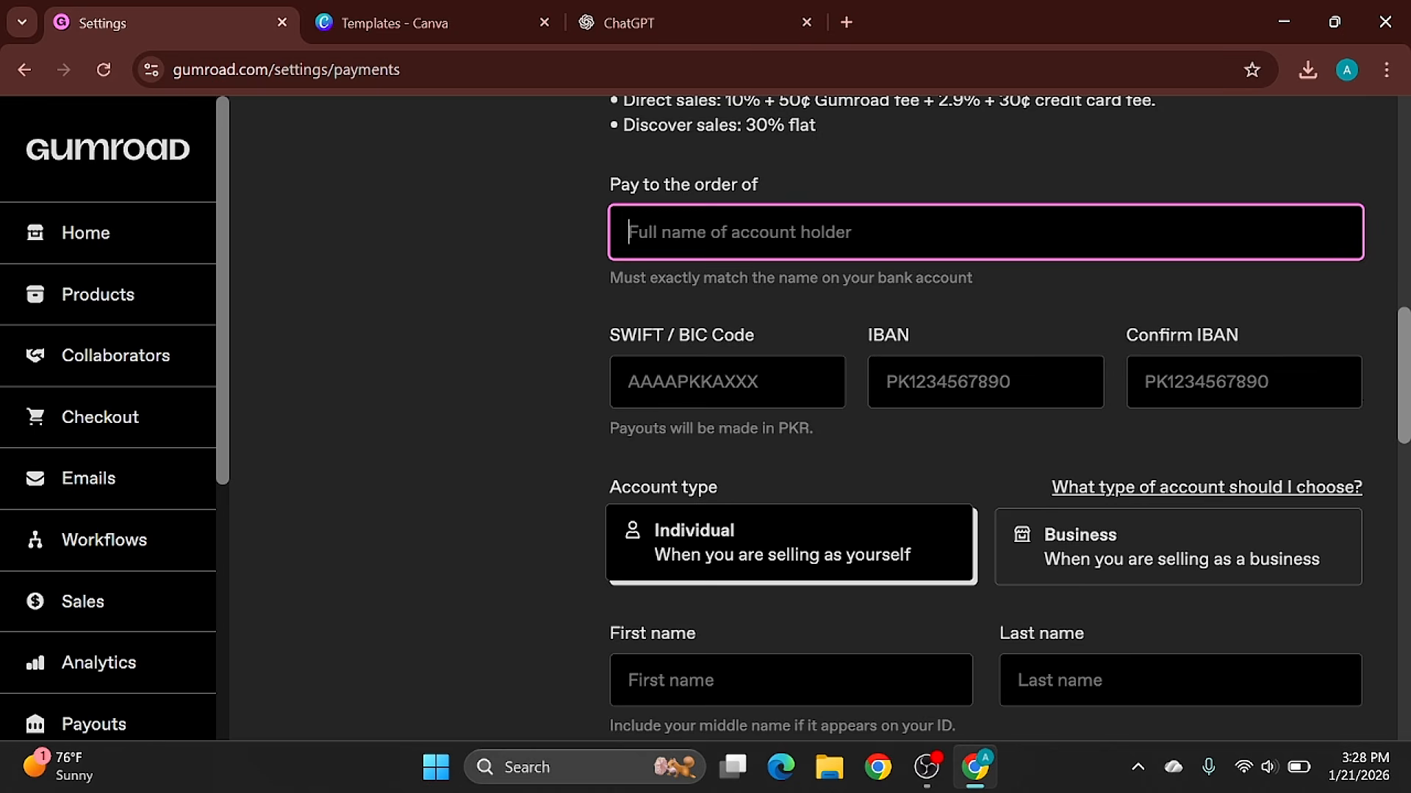
scroll(984, 417, "down", 8)
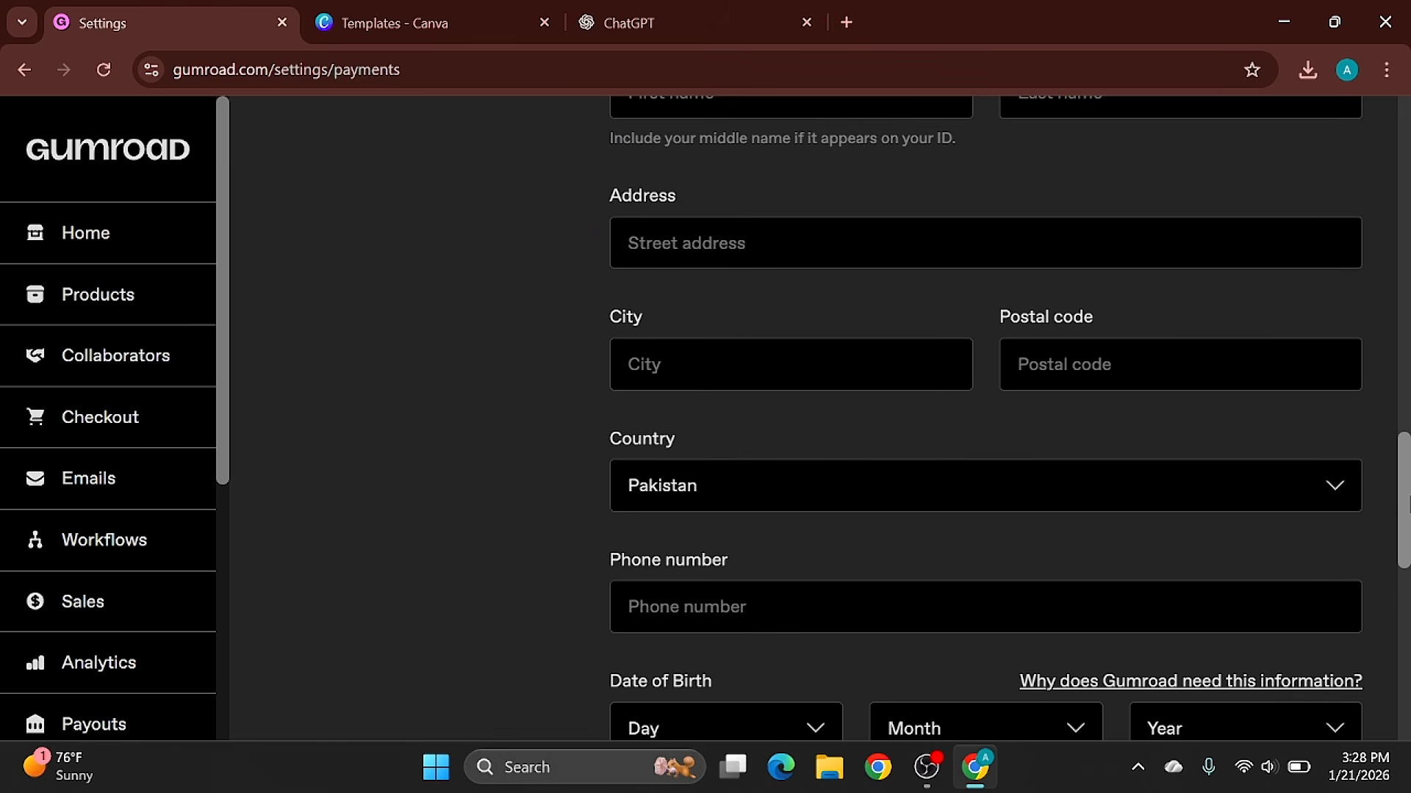
scroll(1009, 417, "up", 3)
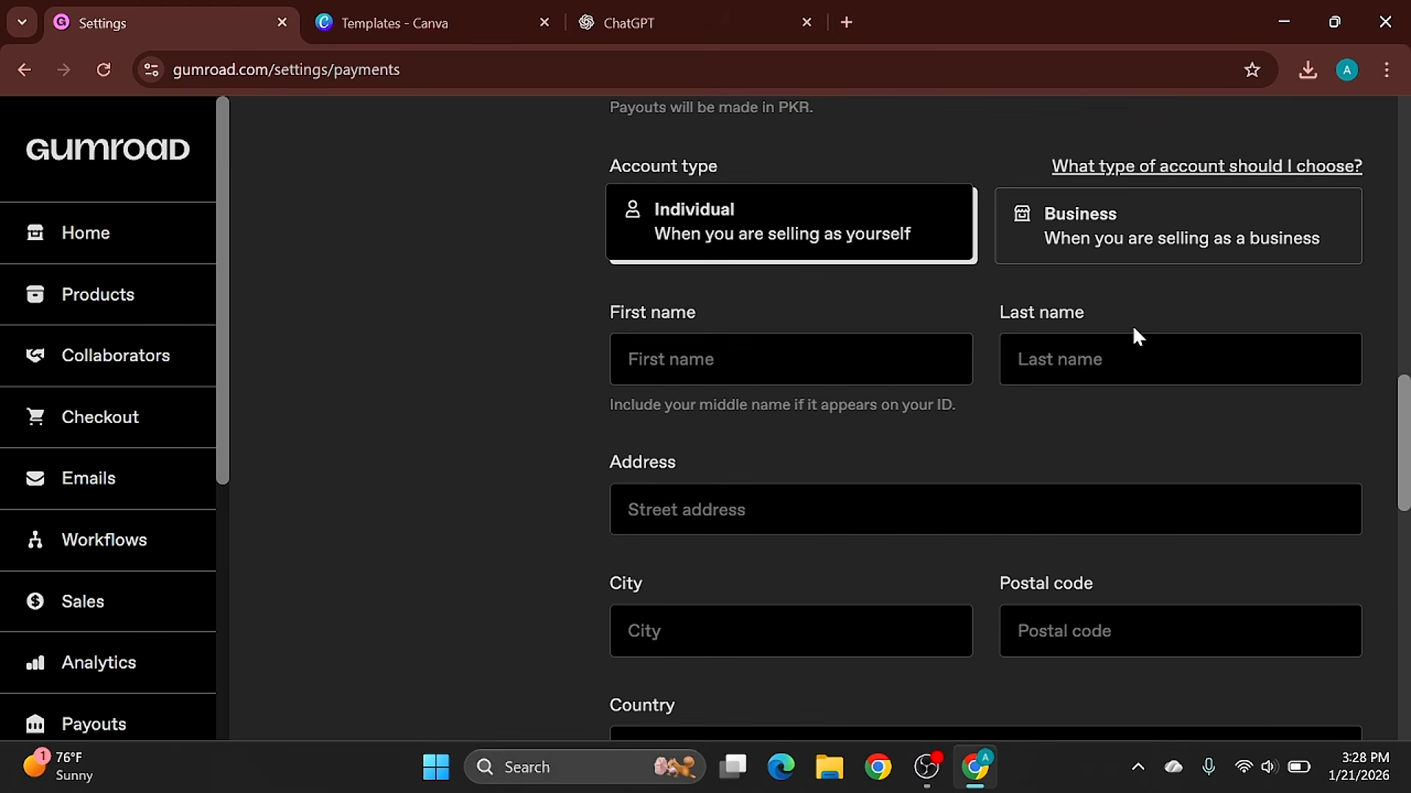
left_click(790, 359)
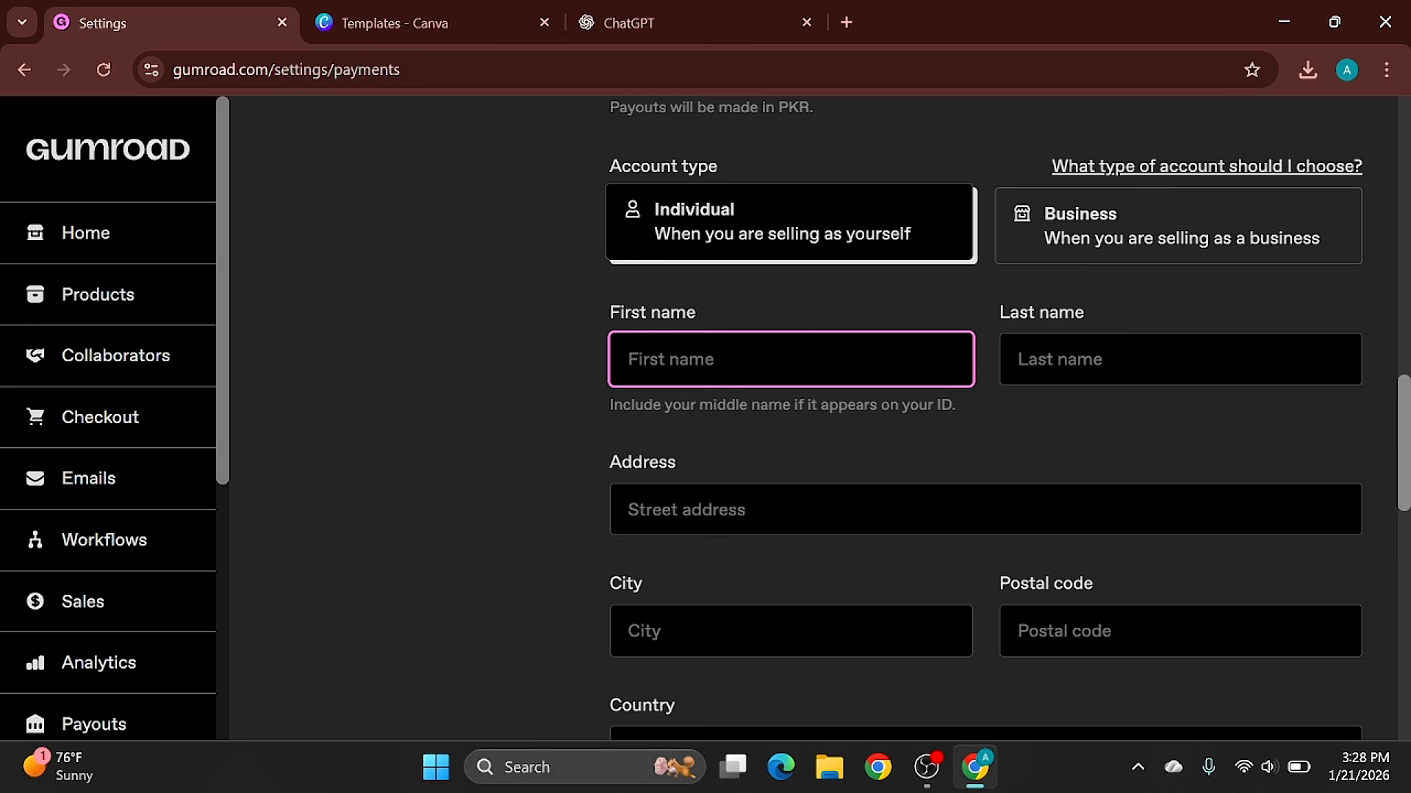
left_click(1180, 359)
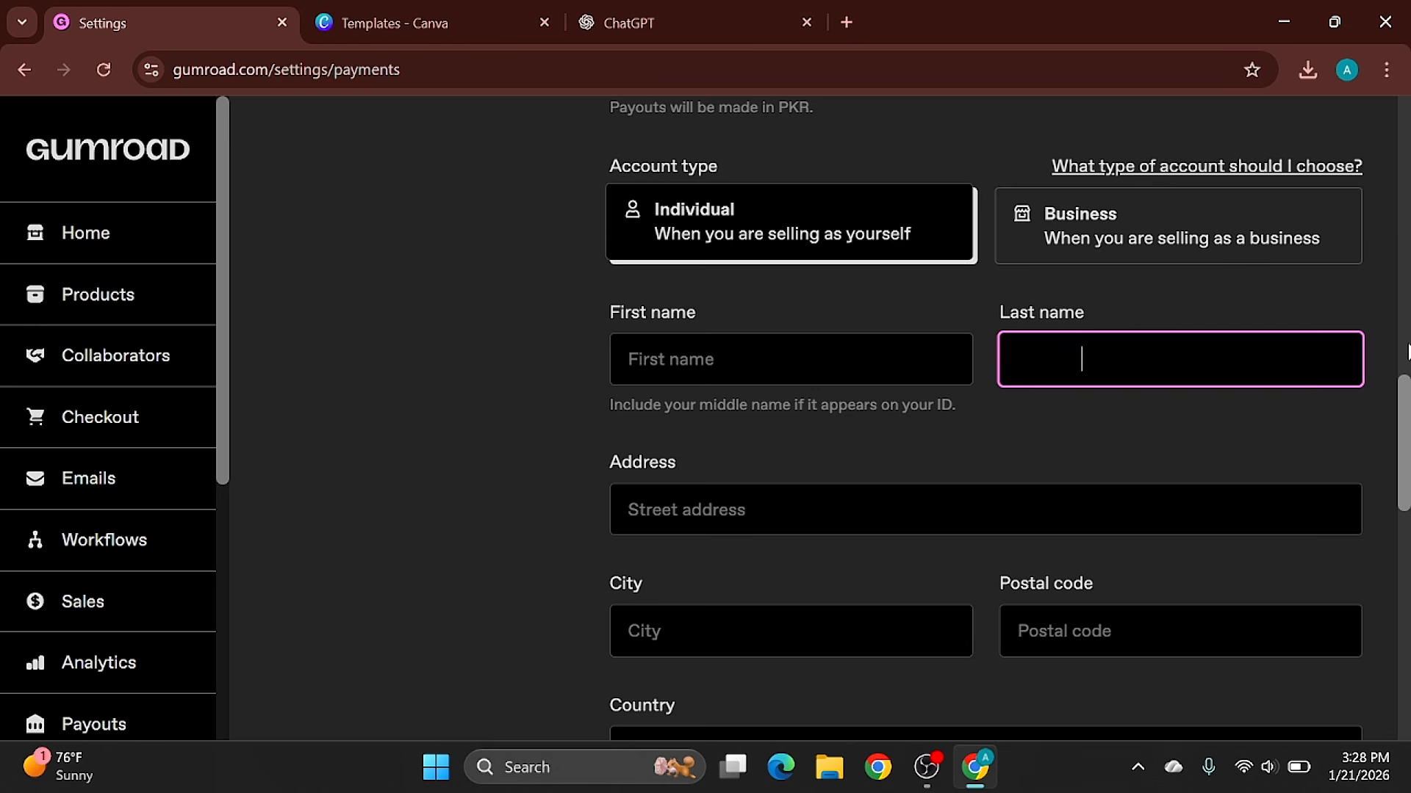
key("BackSpace")
key("BackSpace")
key("BackSpace")
key("BackSpace")
key("BackSpace")
key("BackSpace")
key("BackSpace")
key("BackSpace")
key("BackSpace")
key("BackSpace")
- Go to the products page, open the form for a new product and activate its name field
left_click(141, 289)
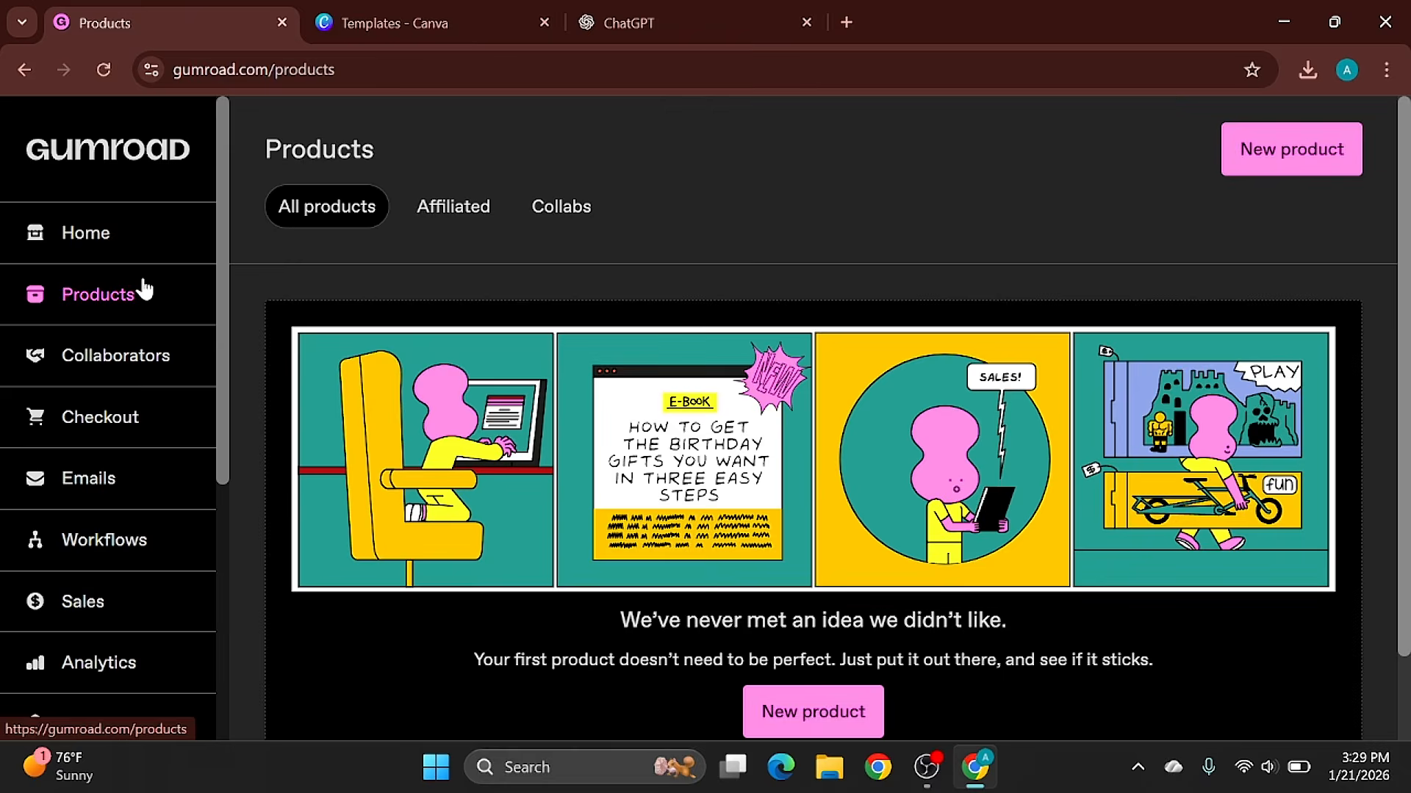
left_click(810, 717)
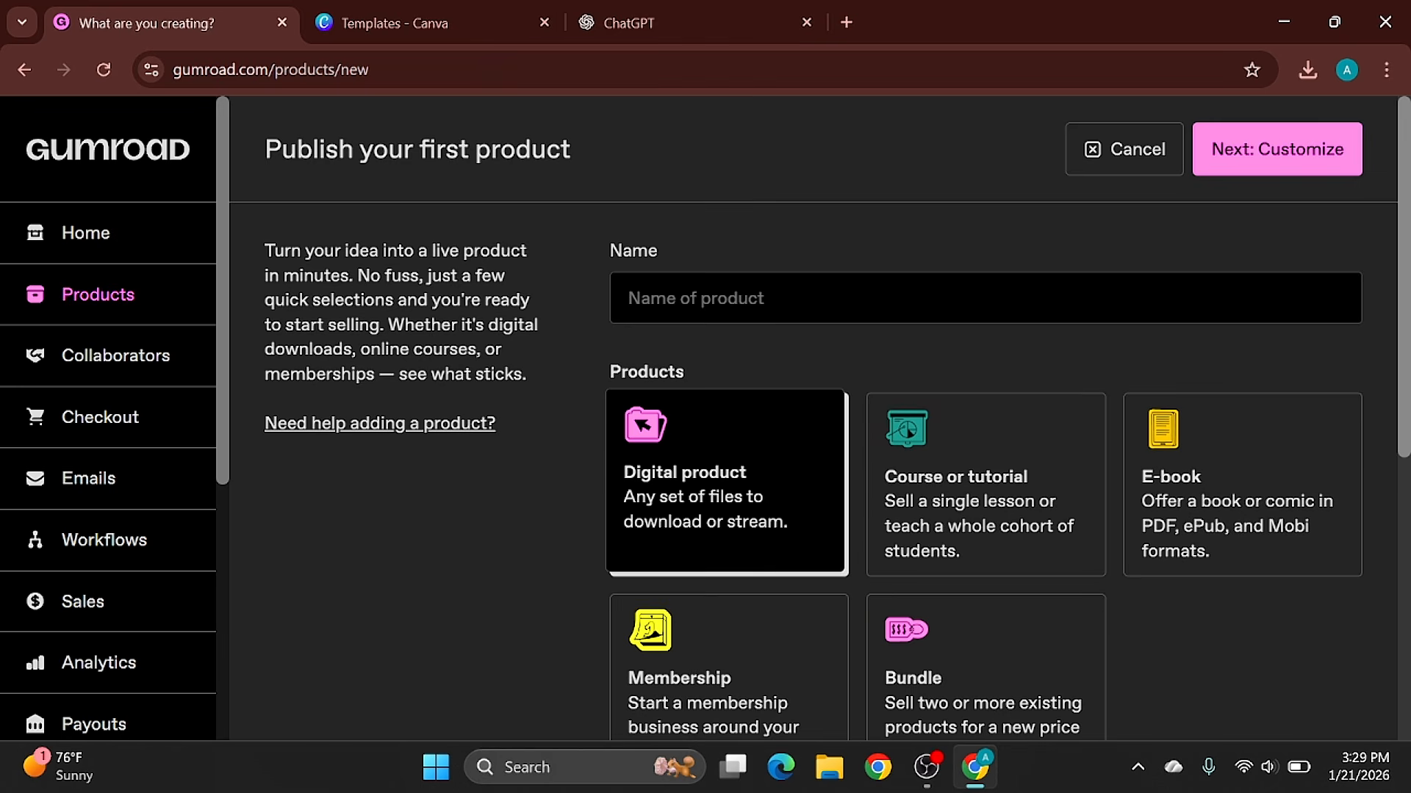
left_click(955, 298)
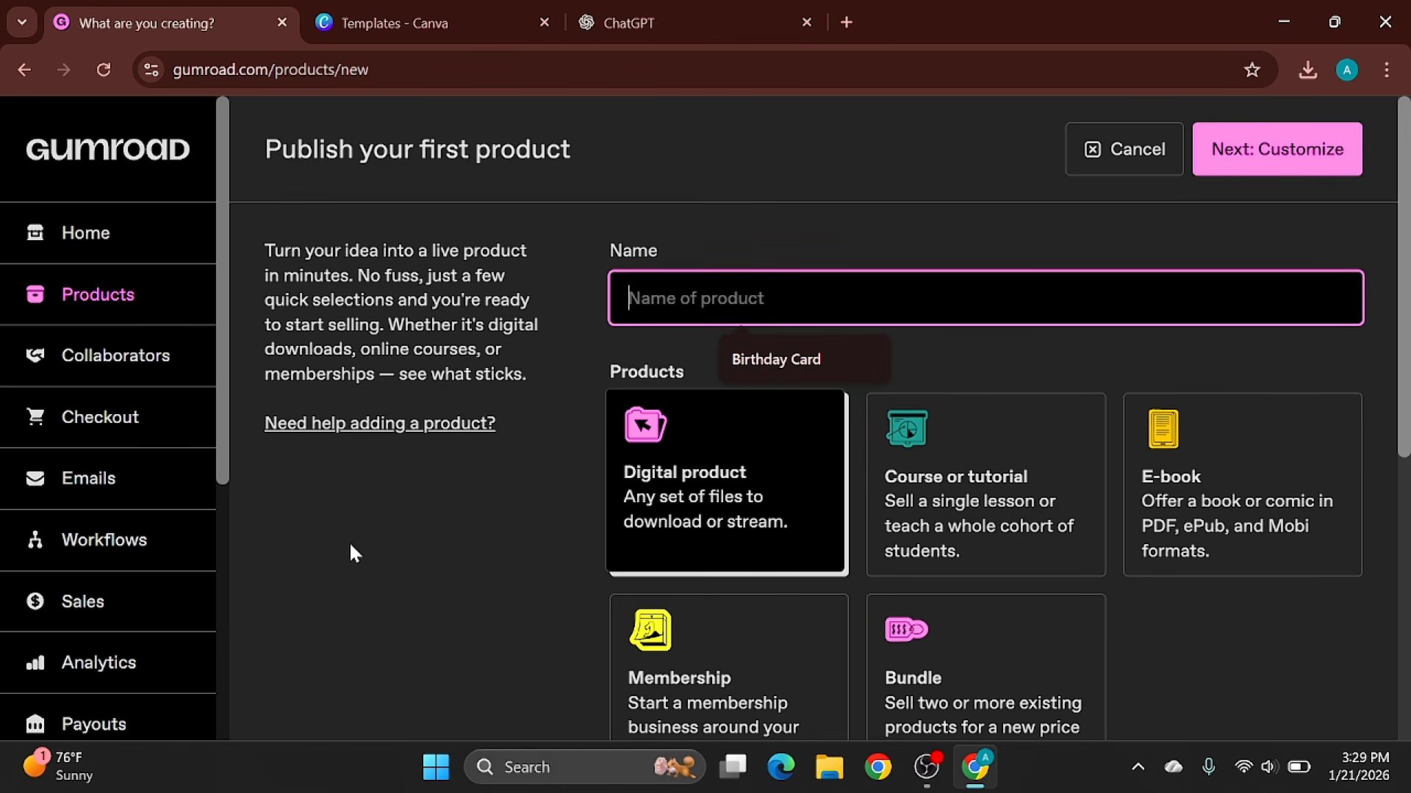
- Open Gumroad's Discover marketplace from the new product page
scroll(223, 571, "down", 5)
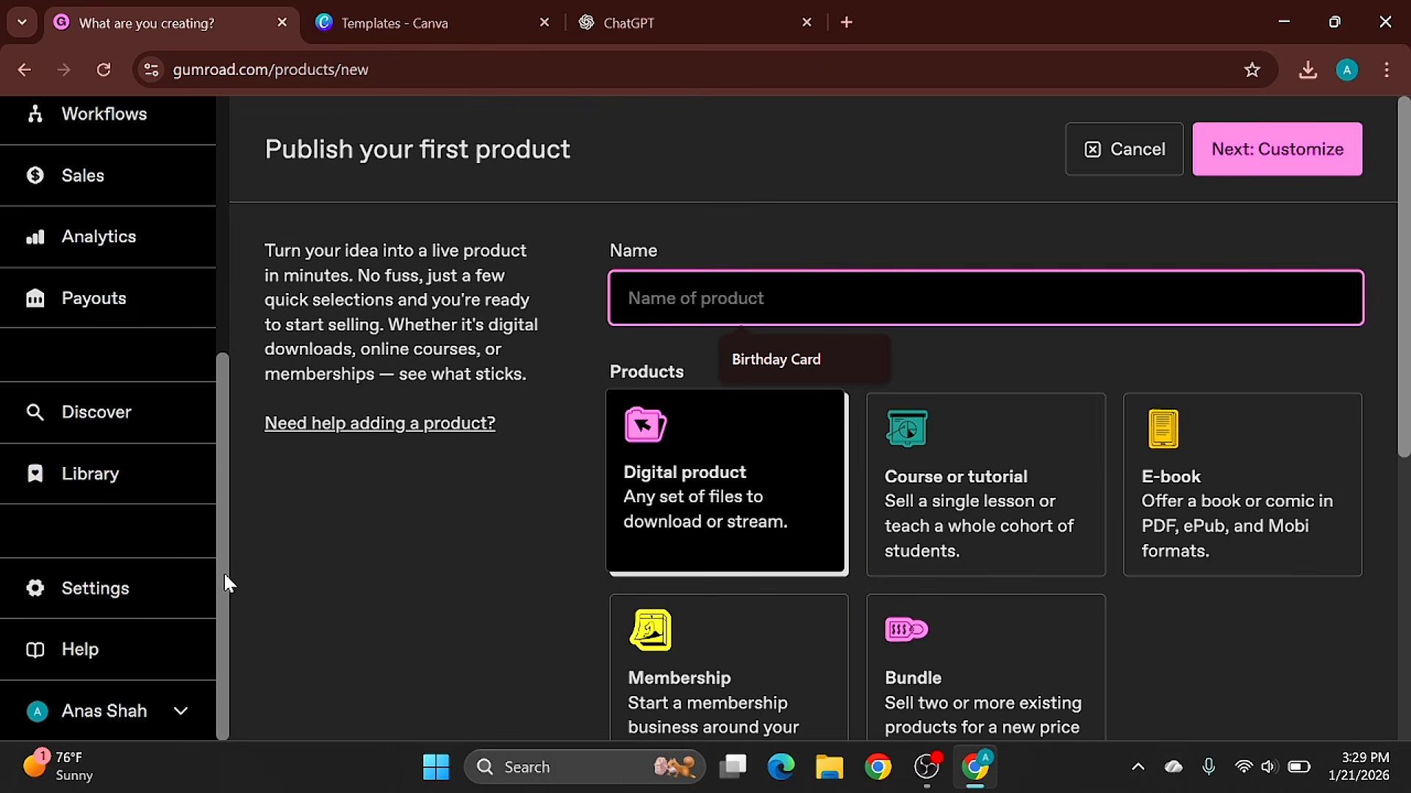
left_click(88, 422)
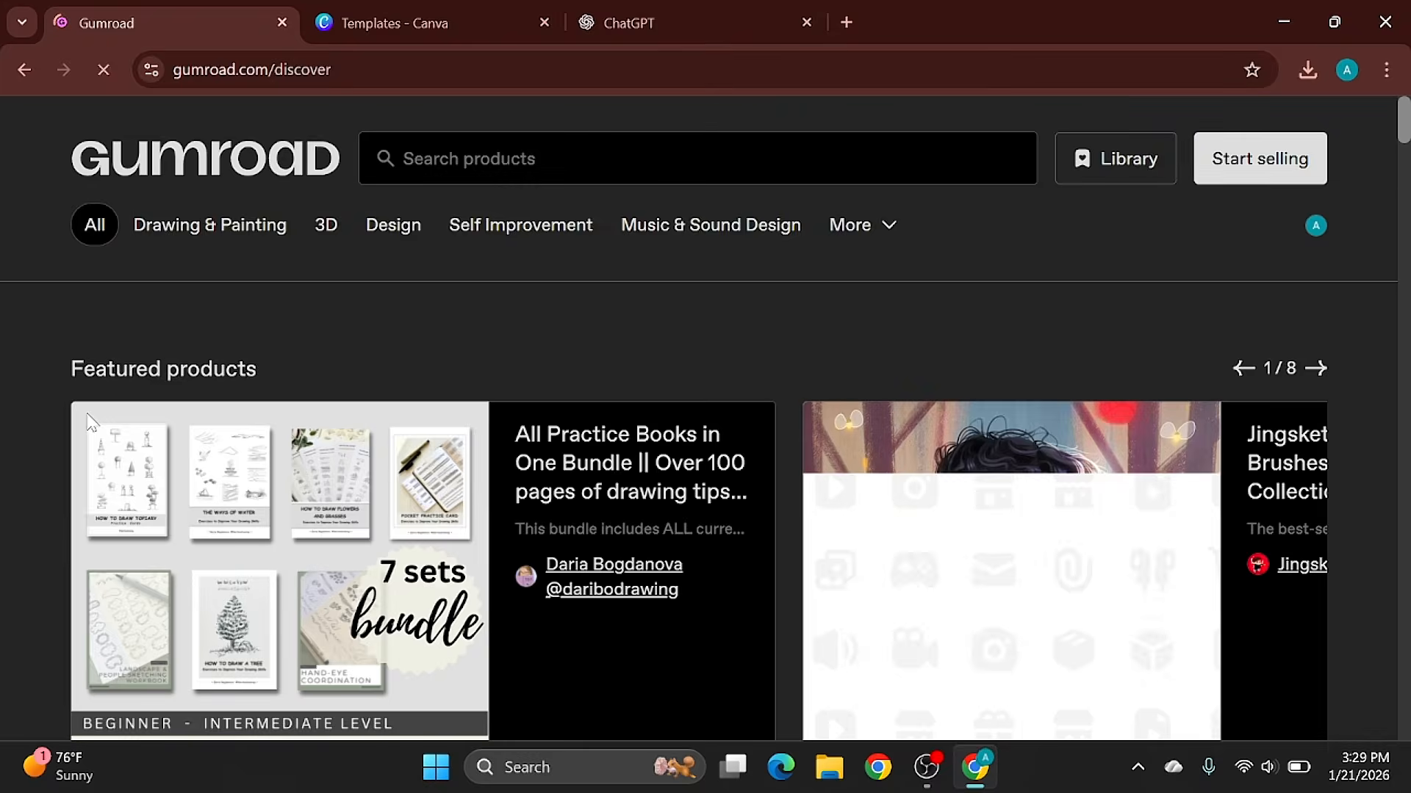
- Search Gumroad's Discover marketplace for "birthday card" and open the Birthday Magazine Template product
left_click(662, 159)
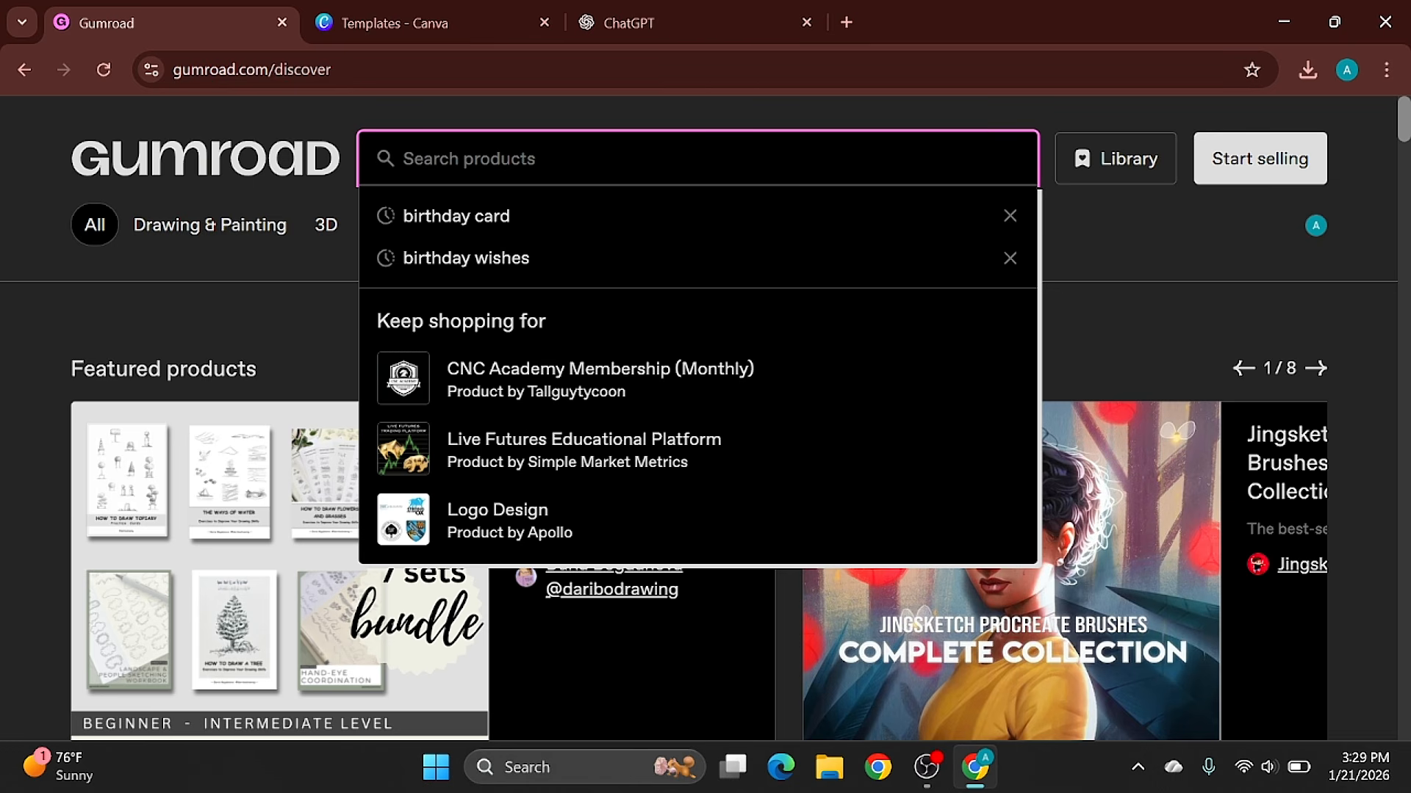
left_click(500, 221)
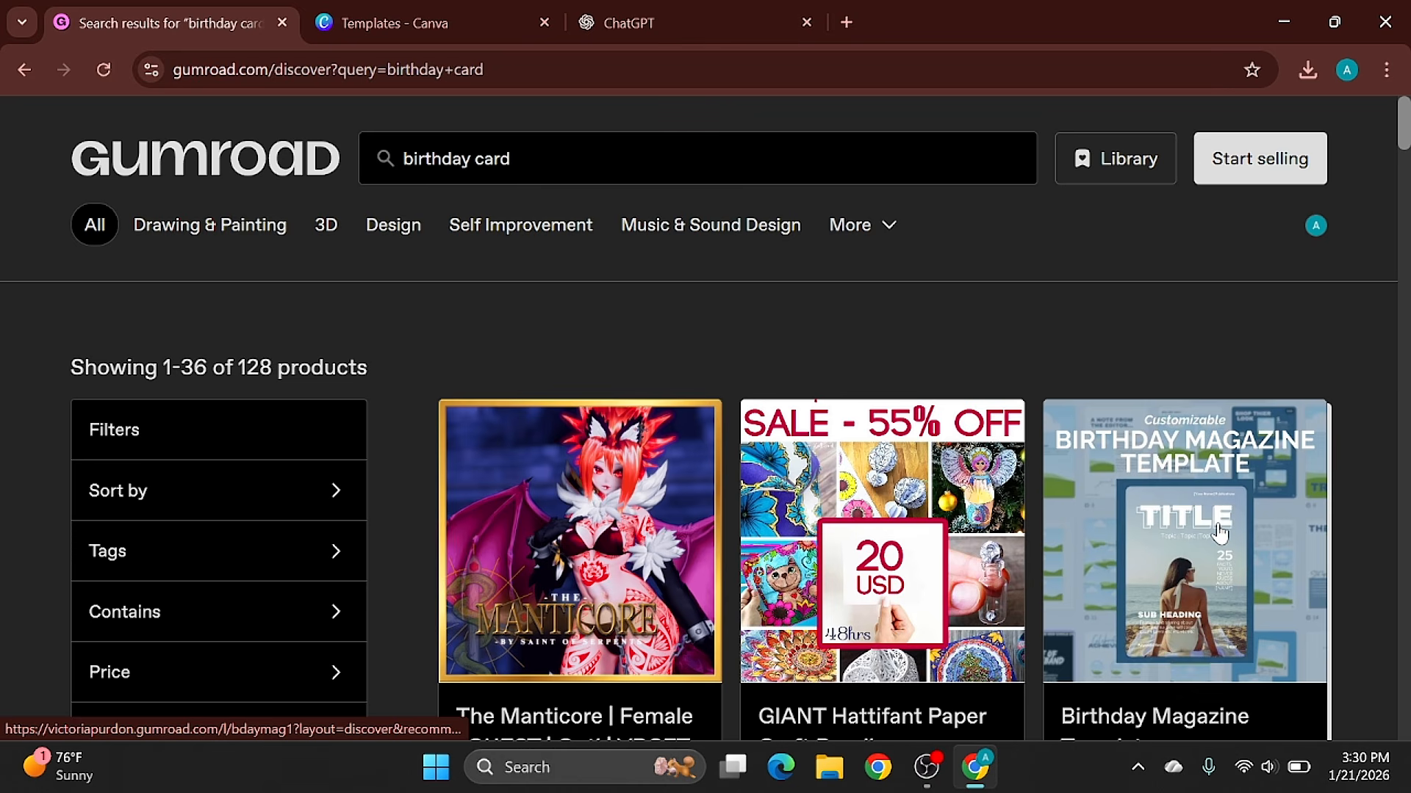
left_click(1219, 531)
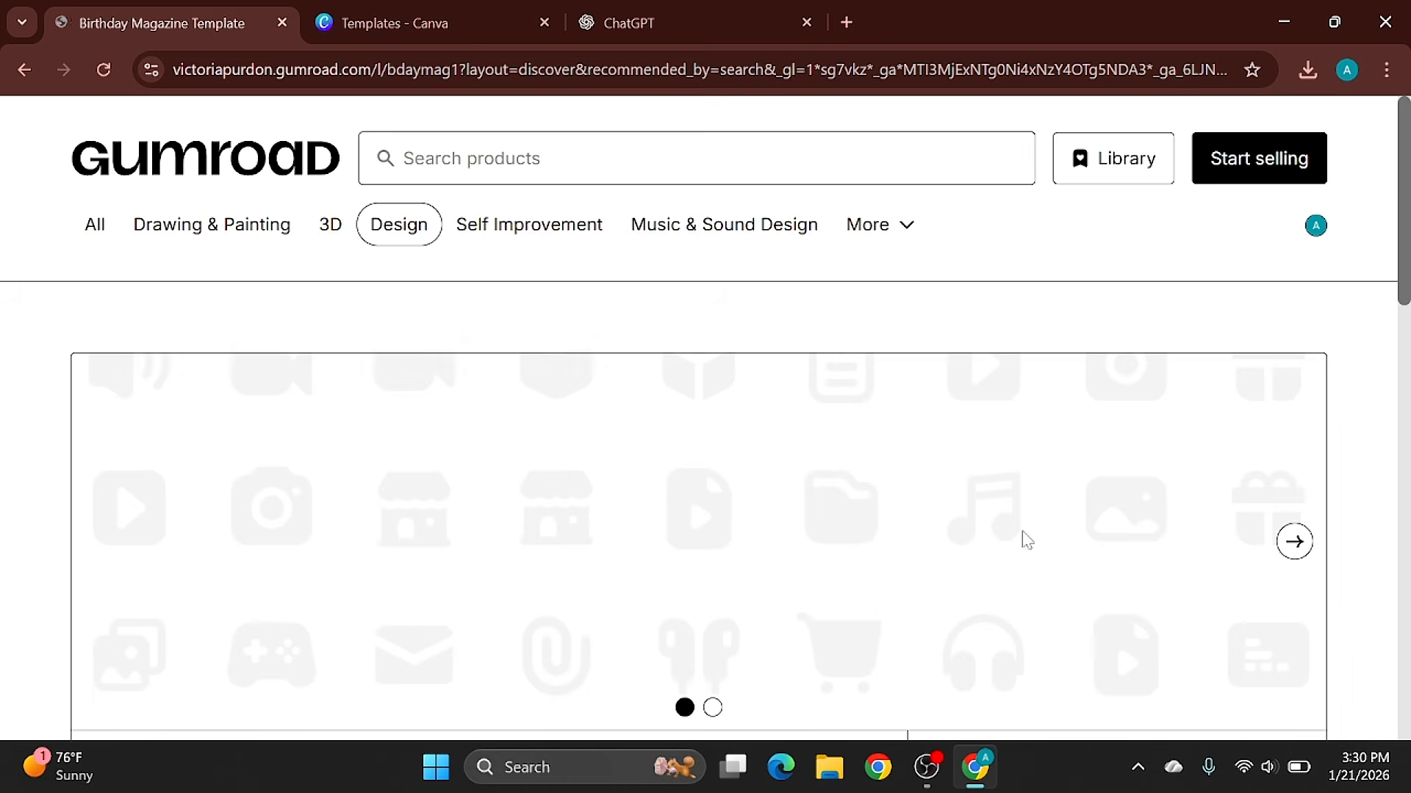
- Examine the Birthday Magazine Template page, including its cover image, price, description, what buyers get and ratings
scroll(1046, 346, "down", 7)
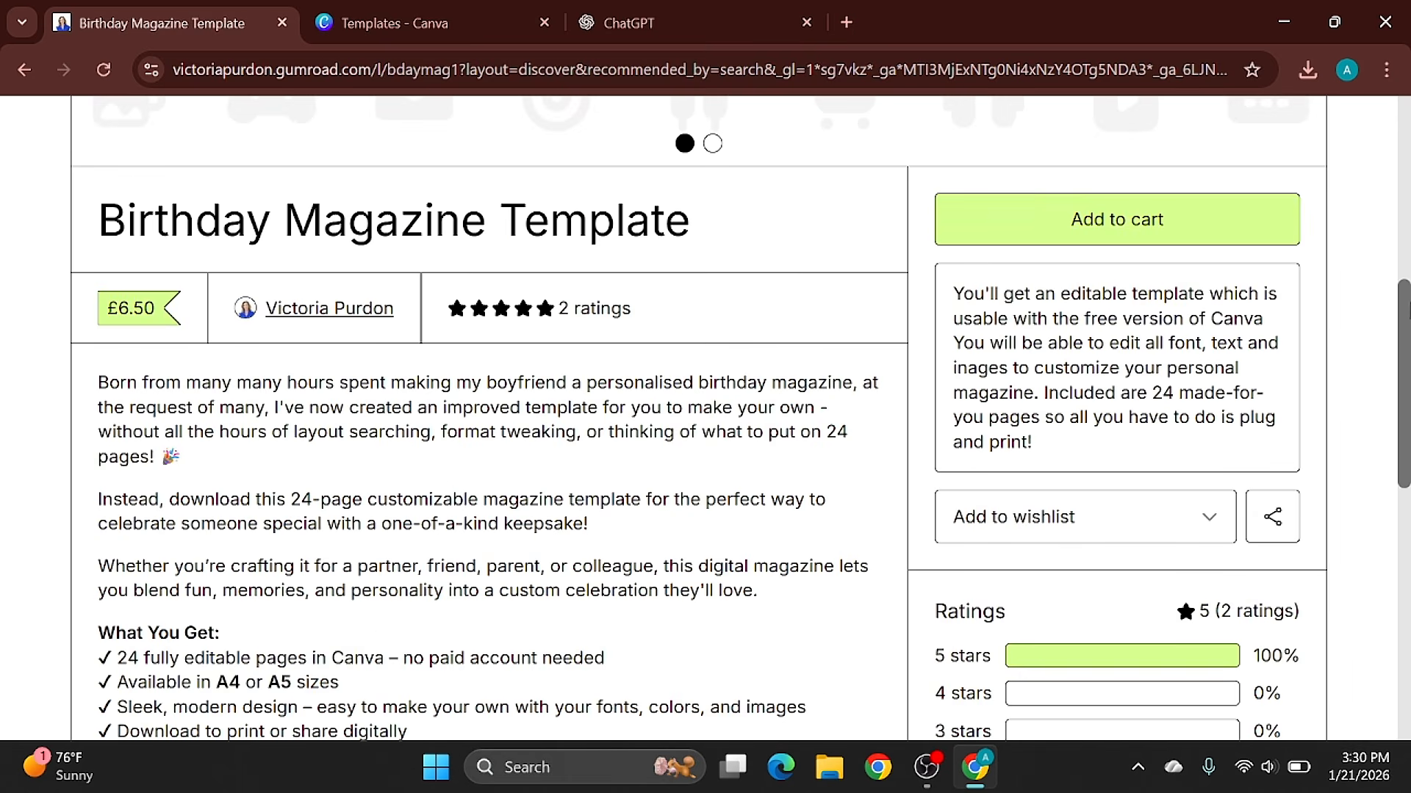
scroll(768, 526, "up", 8)
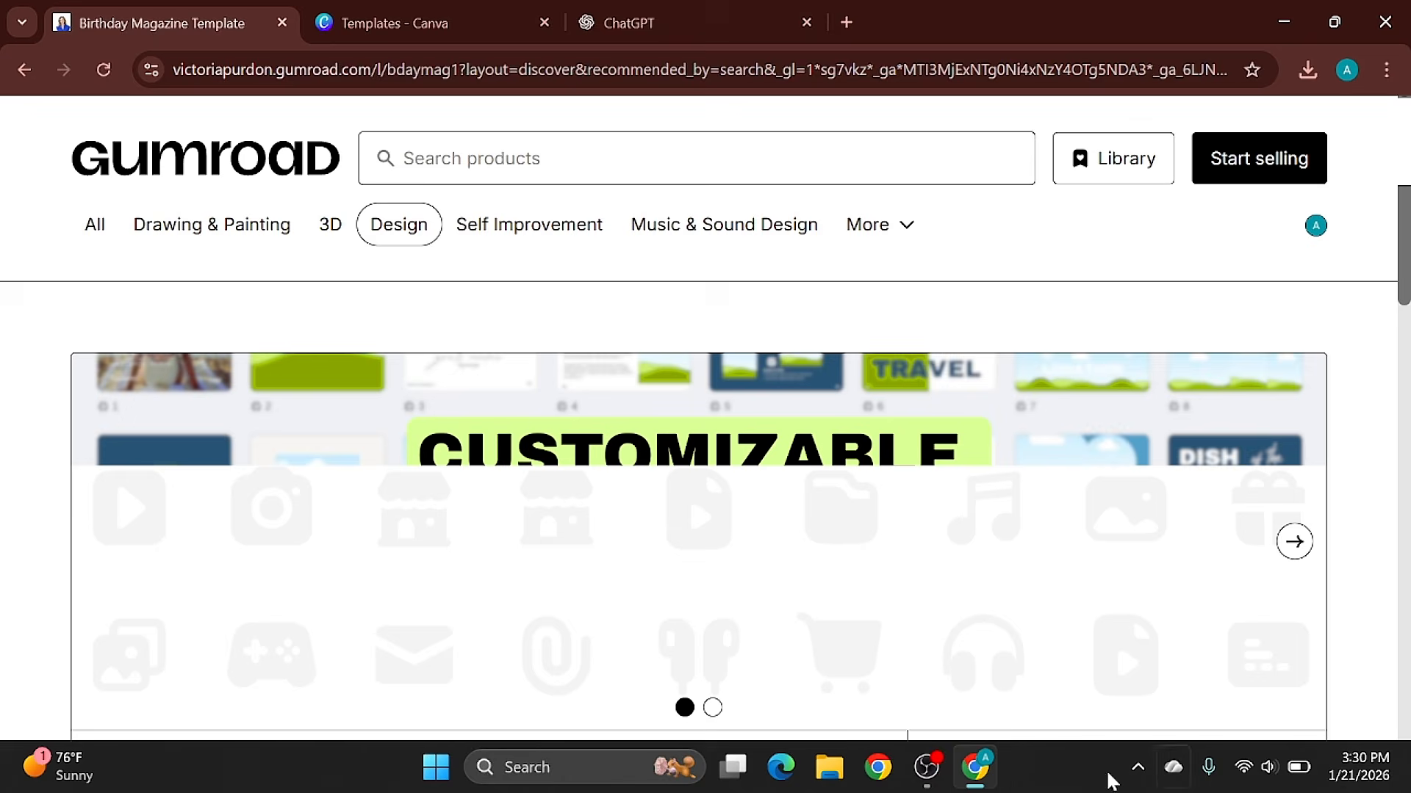
scroll(1161, 338, "down", 3)
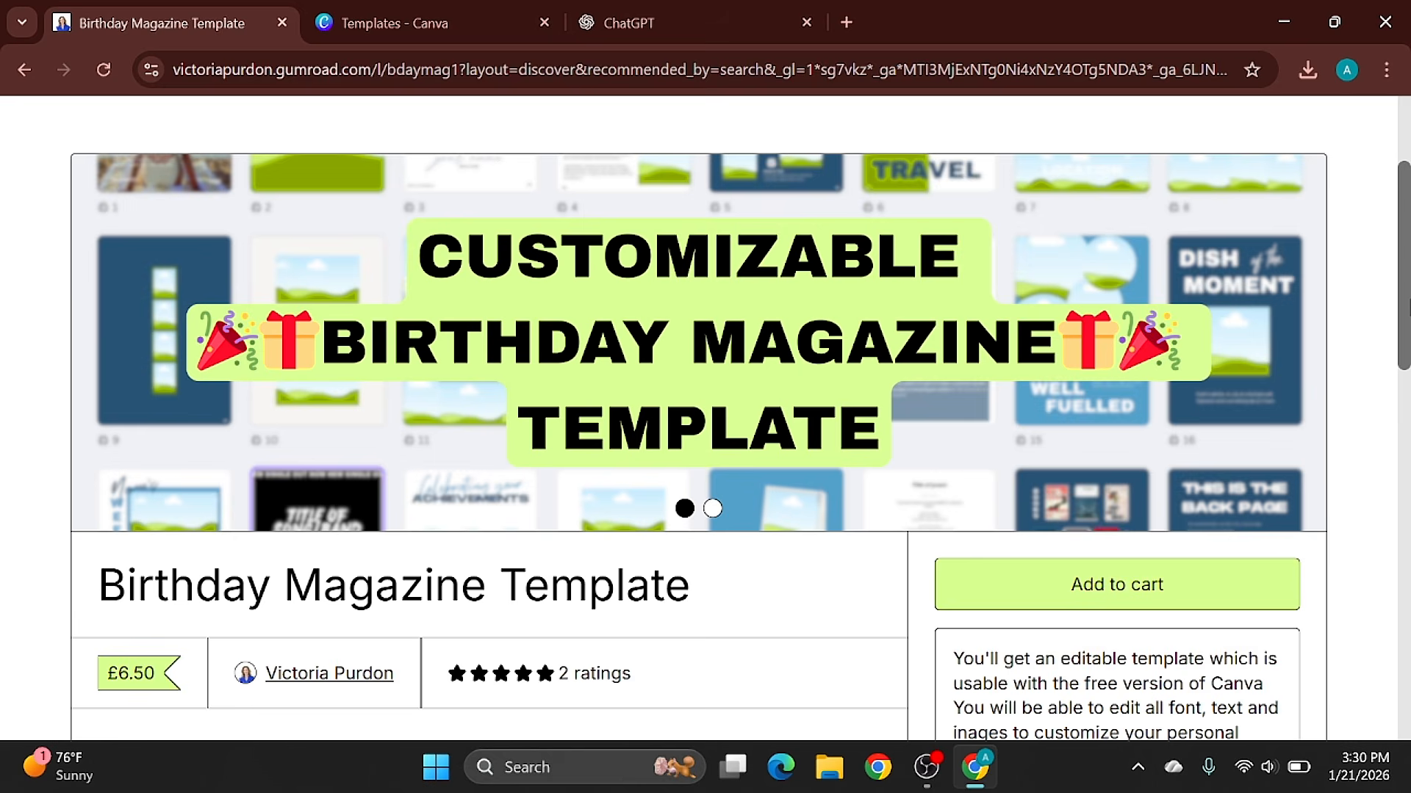
scroll(705, 411, "down", 8)
scroll(1313, 355, "up", 10)
scroll(1313, 356, "down", 1)
scroll(340, 507, "down", 2)
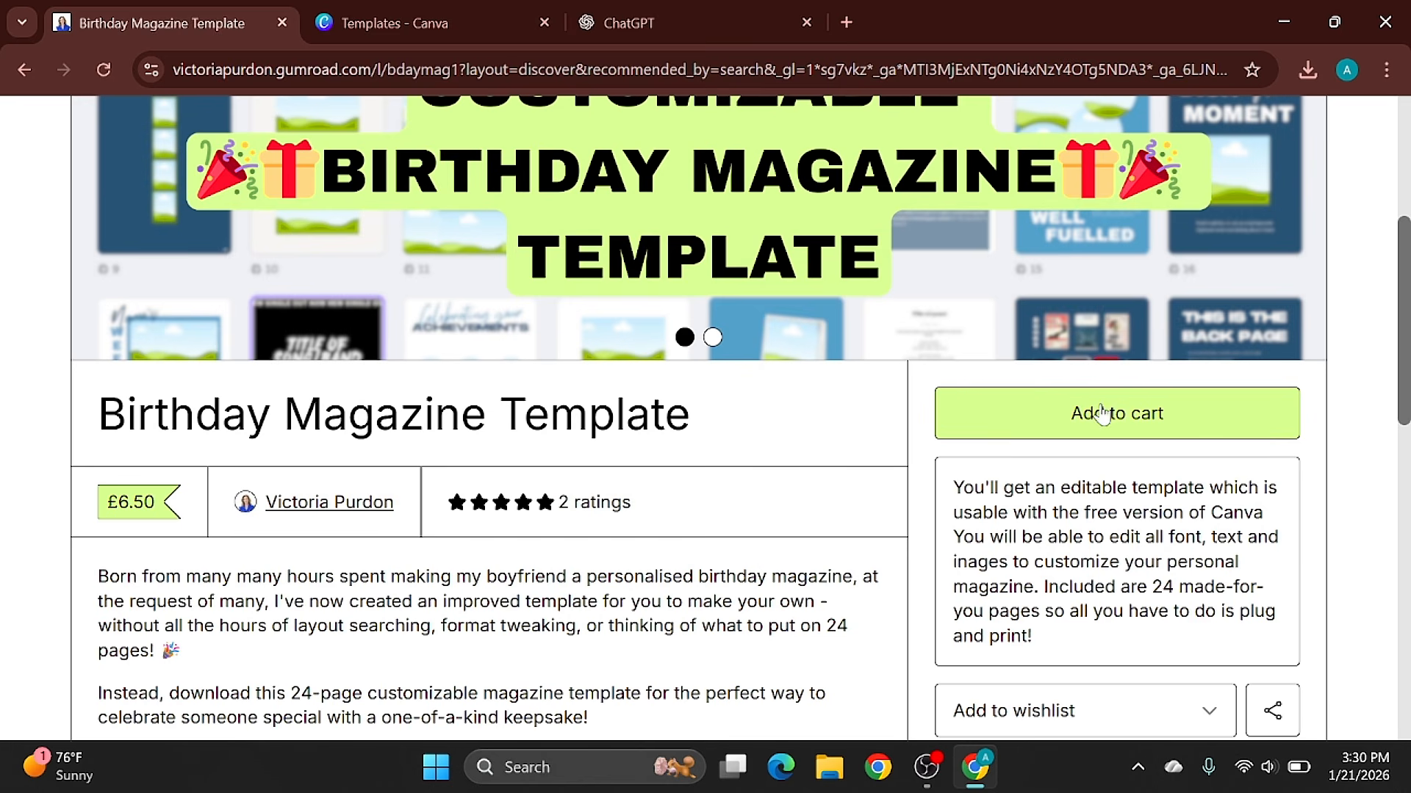
scroll(1347, 221, "down", 3)
scroll(1402, 375, "down", 1)
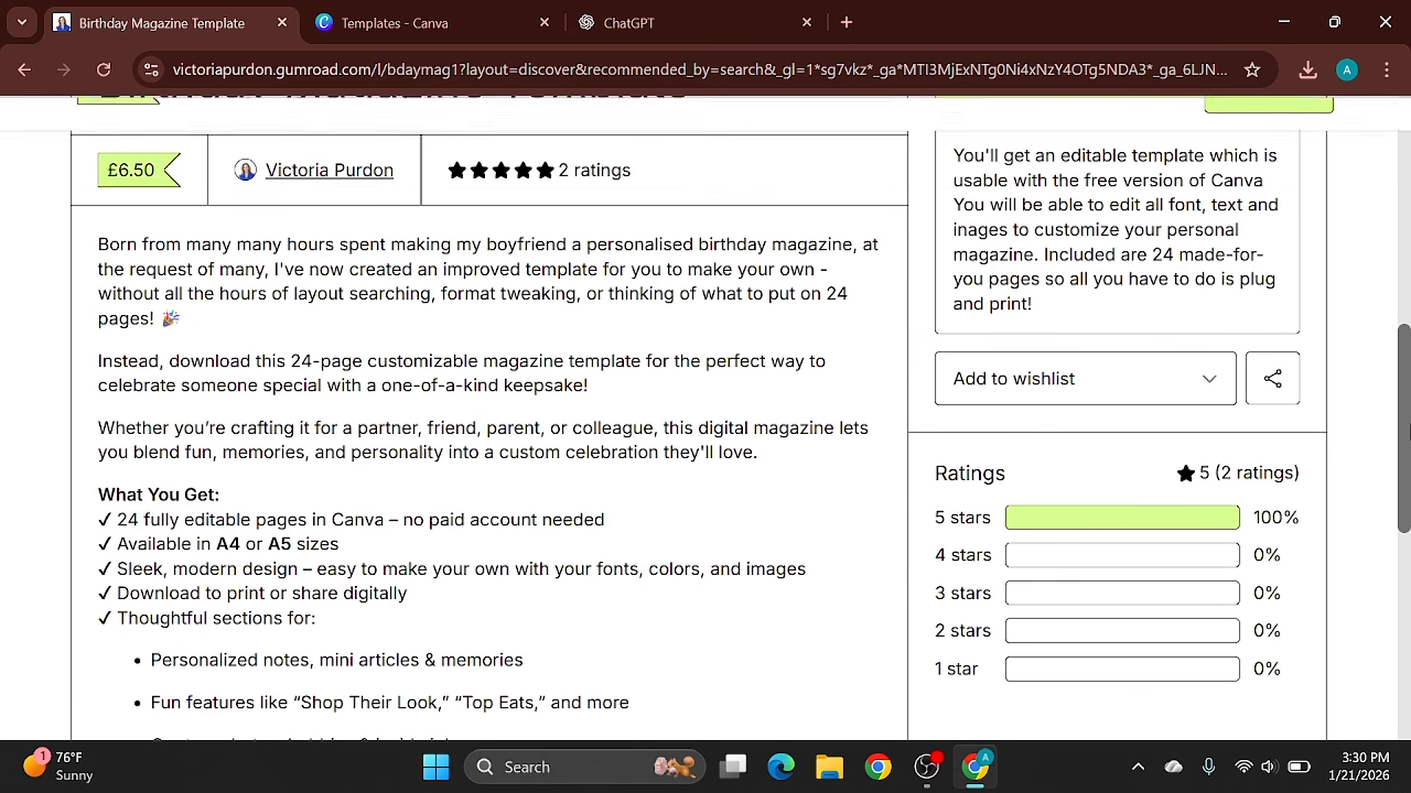
scroll(1402, 374, "up", 2)
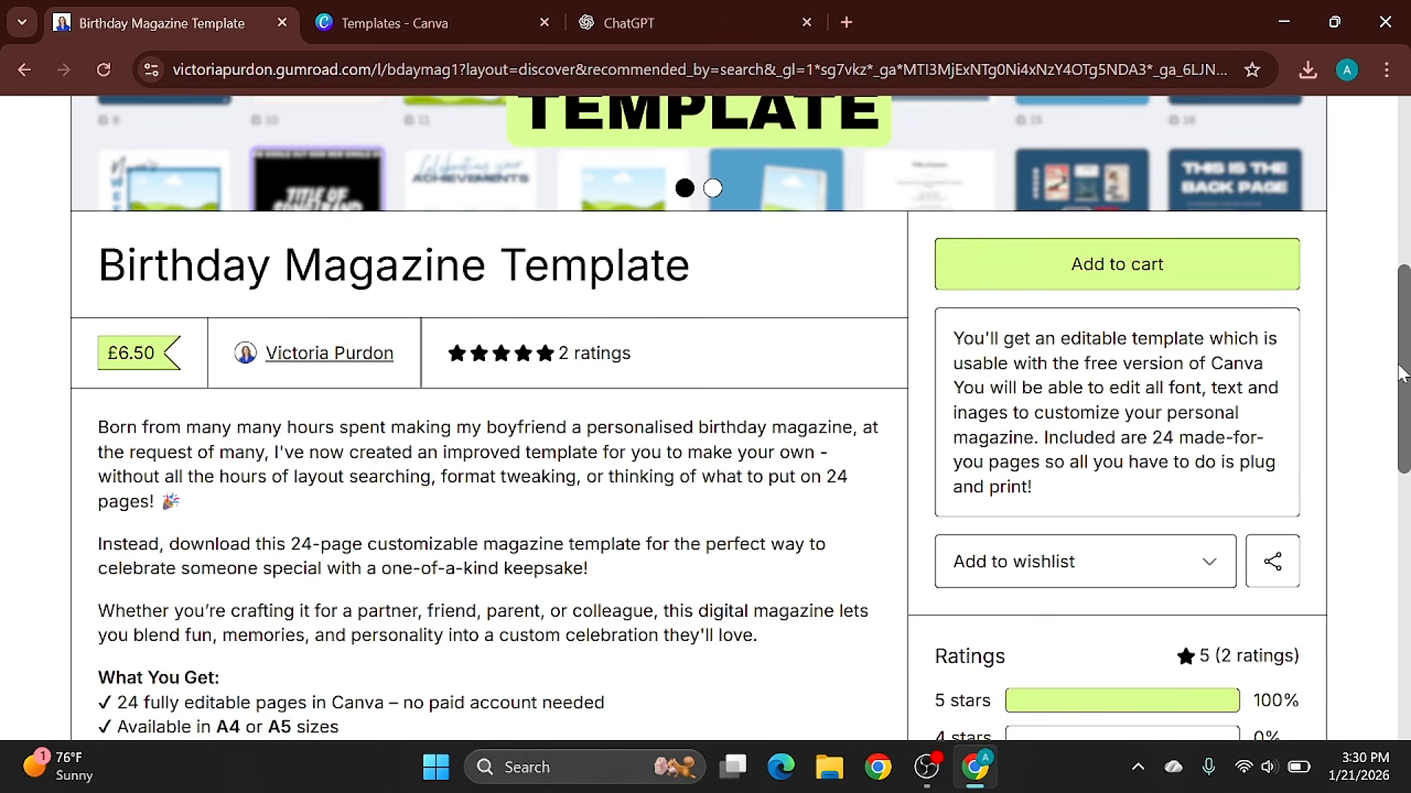
- Return to the birthday card search results and browse the listed products and their prices
key("alt+Left")
scroll(1347, 268, "down", 1)
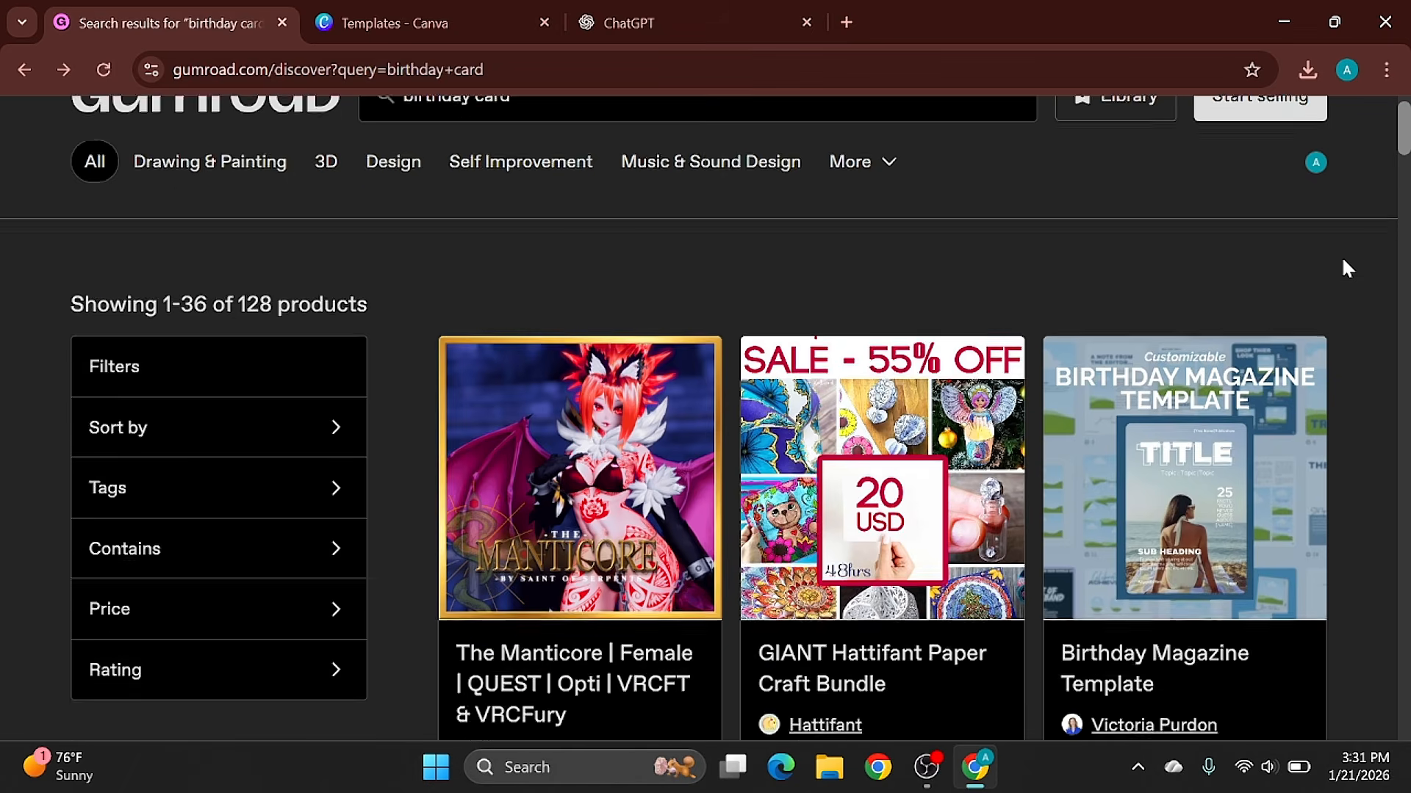
scroll(1347, 269, "down", 3)
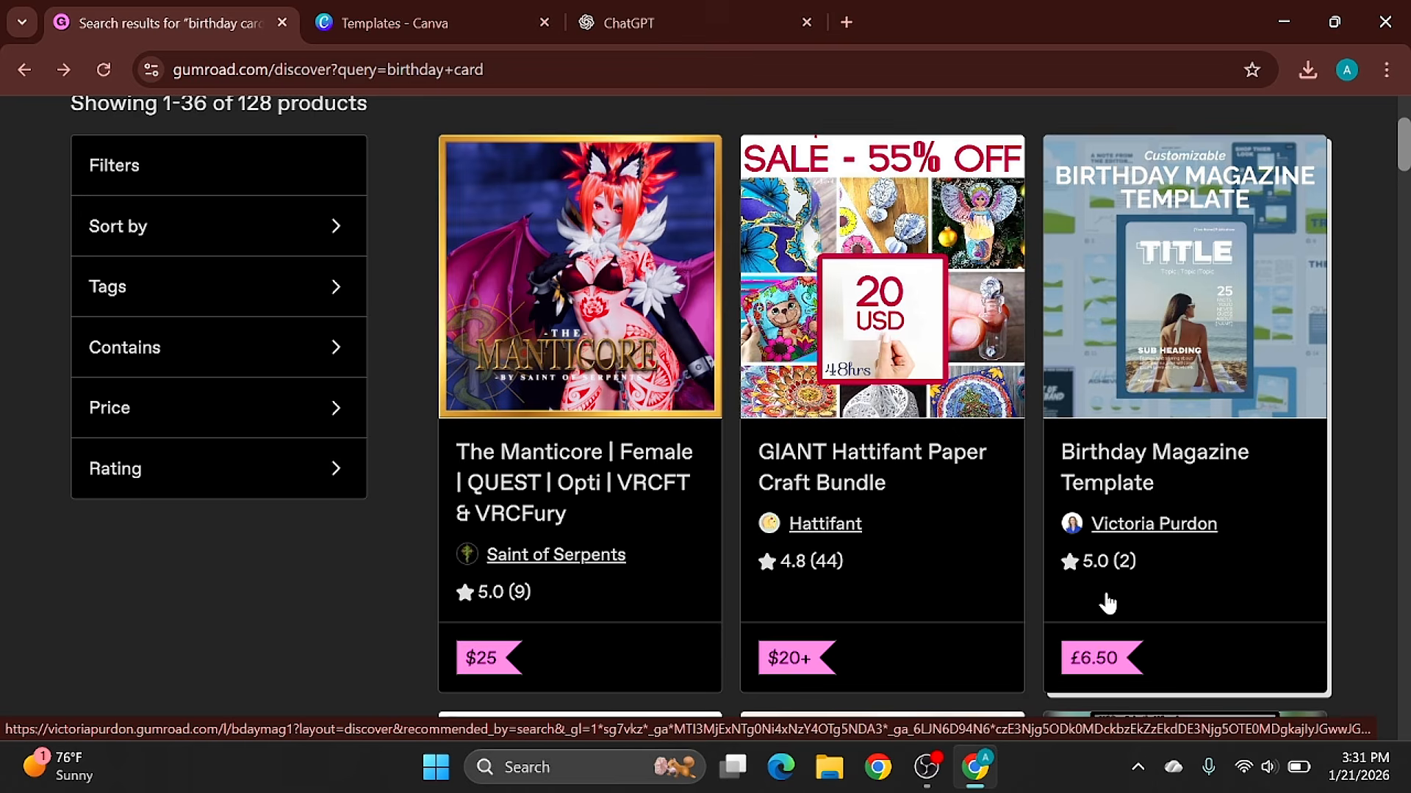
scroll(1107, 602, "down", 5)
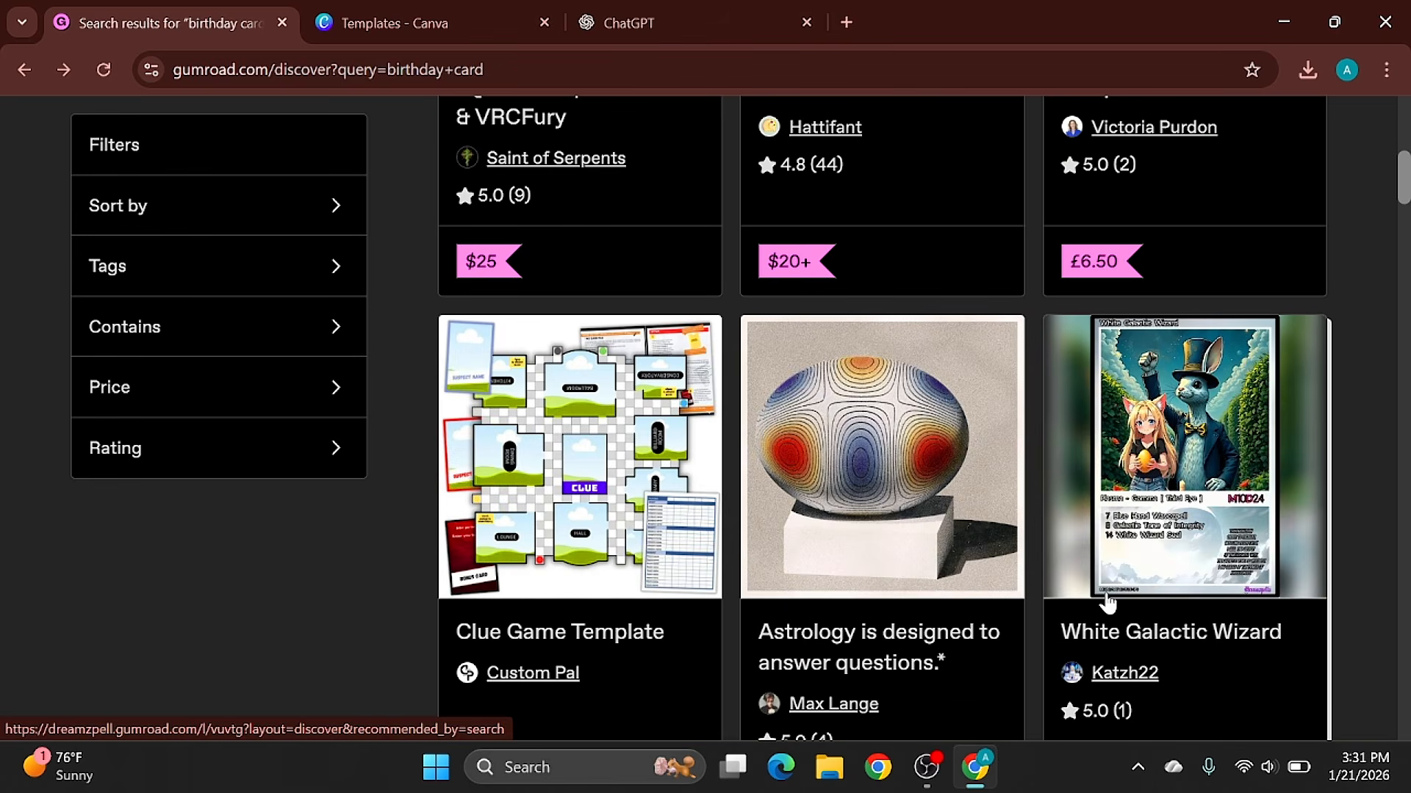
scroll(1107, 603, "down", 6)
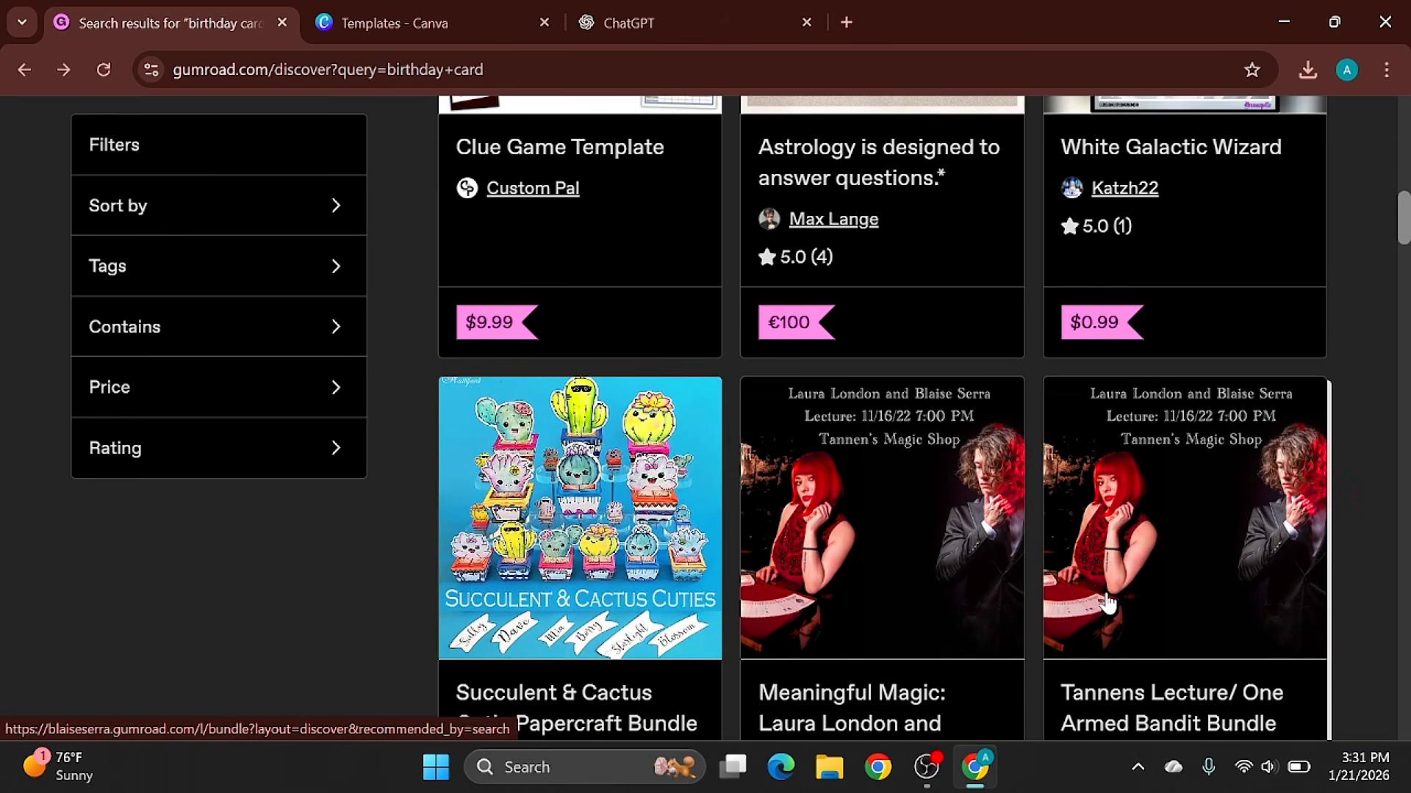
- Switch to Canva, search its templates for "birthday card" and open the Golden Beige Shiny Happy Birthday Card template
left_click(620, 11)
left_click(441, 10)
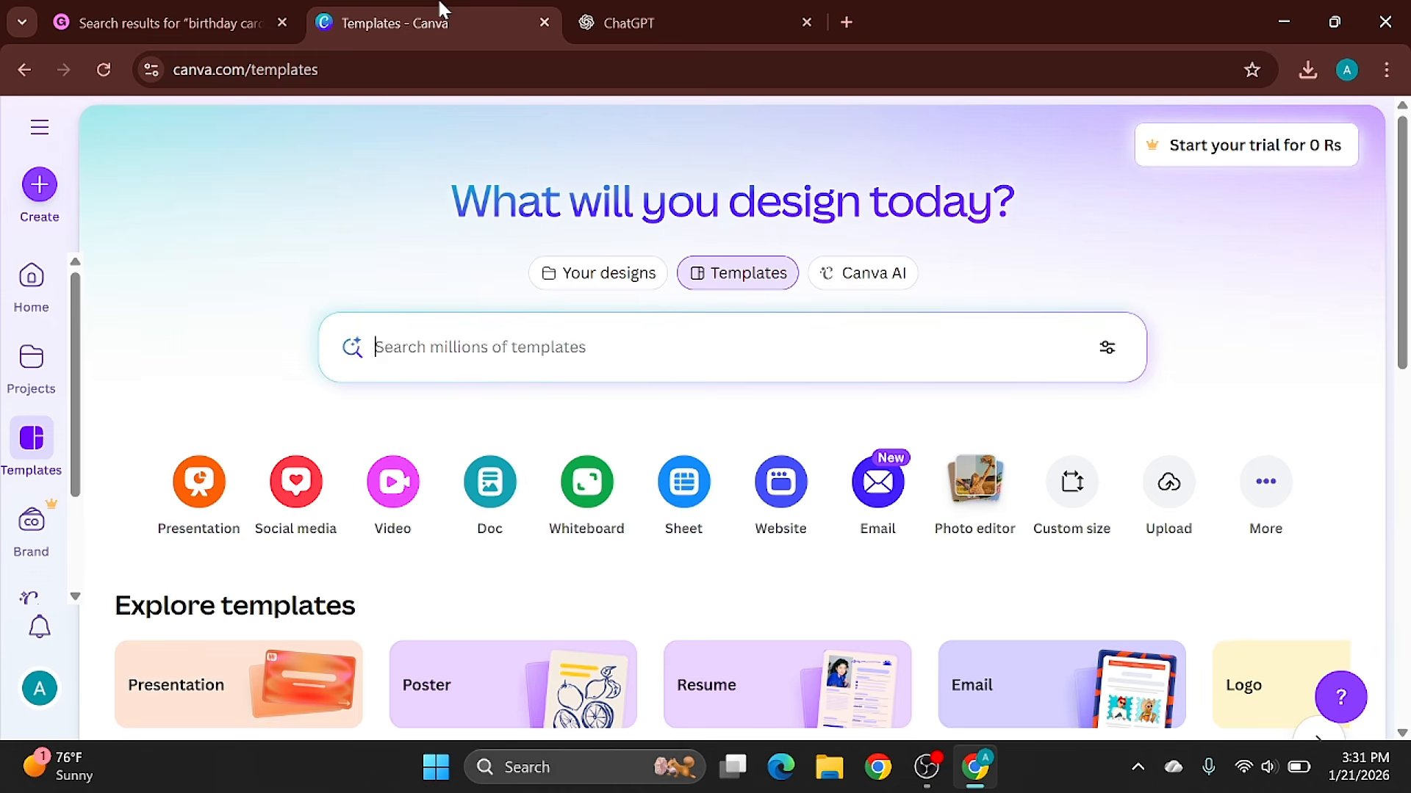
left_click(601, 357)
type("b")
type("i")
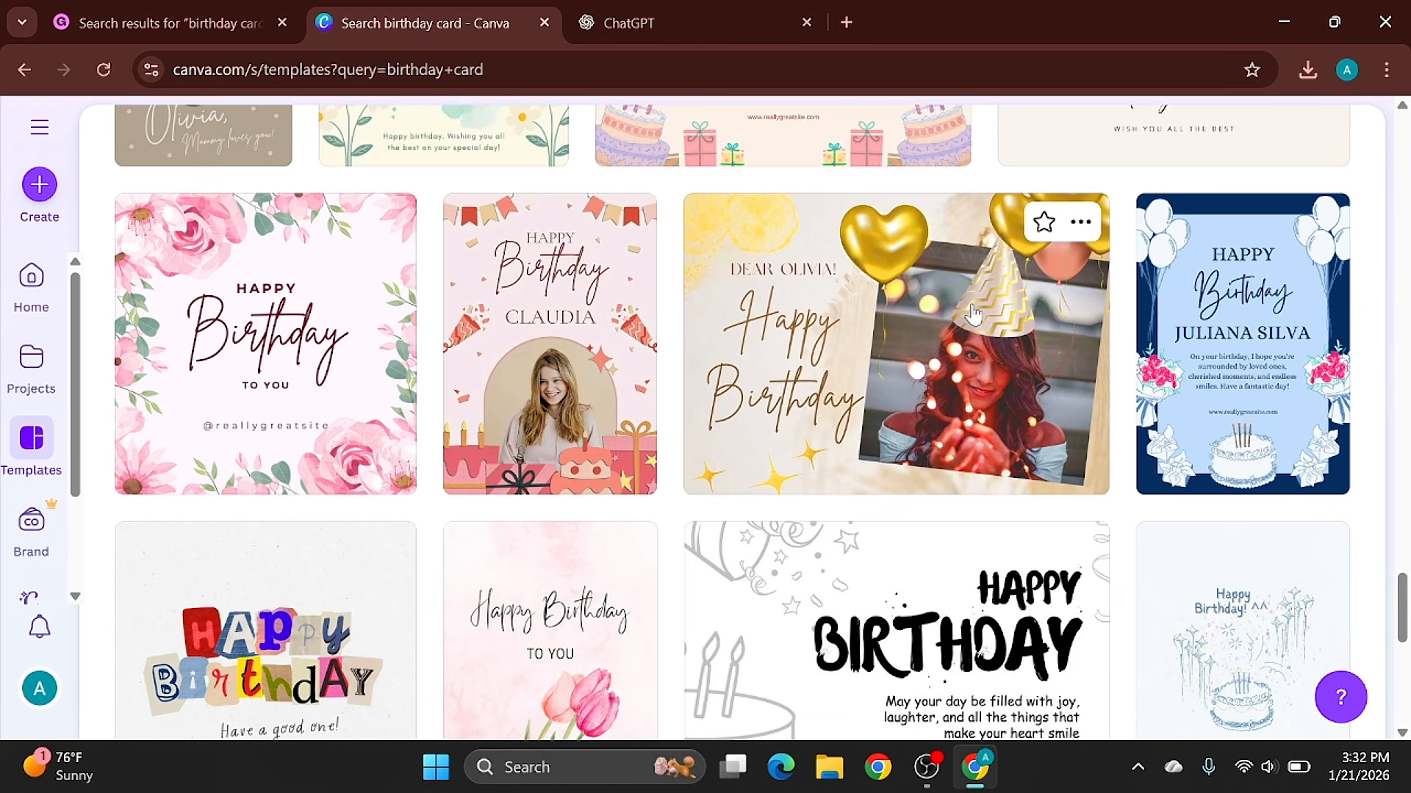
left_click(972, 314)
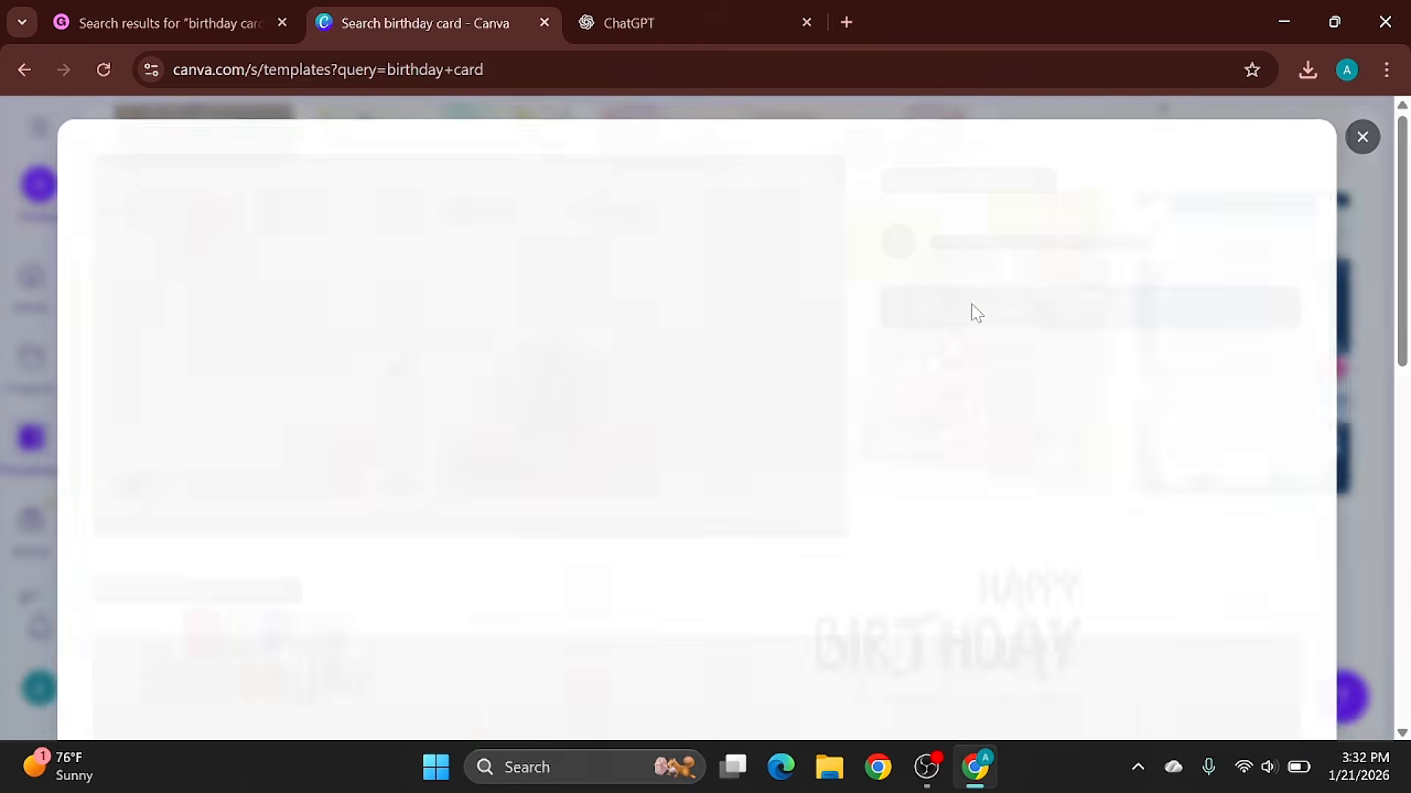
- Open the Golden Beige Shiny Happy Birthday Card template for customising and download the design as a PNG
left_click(1014, 382)
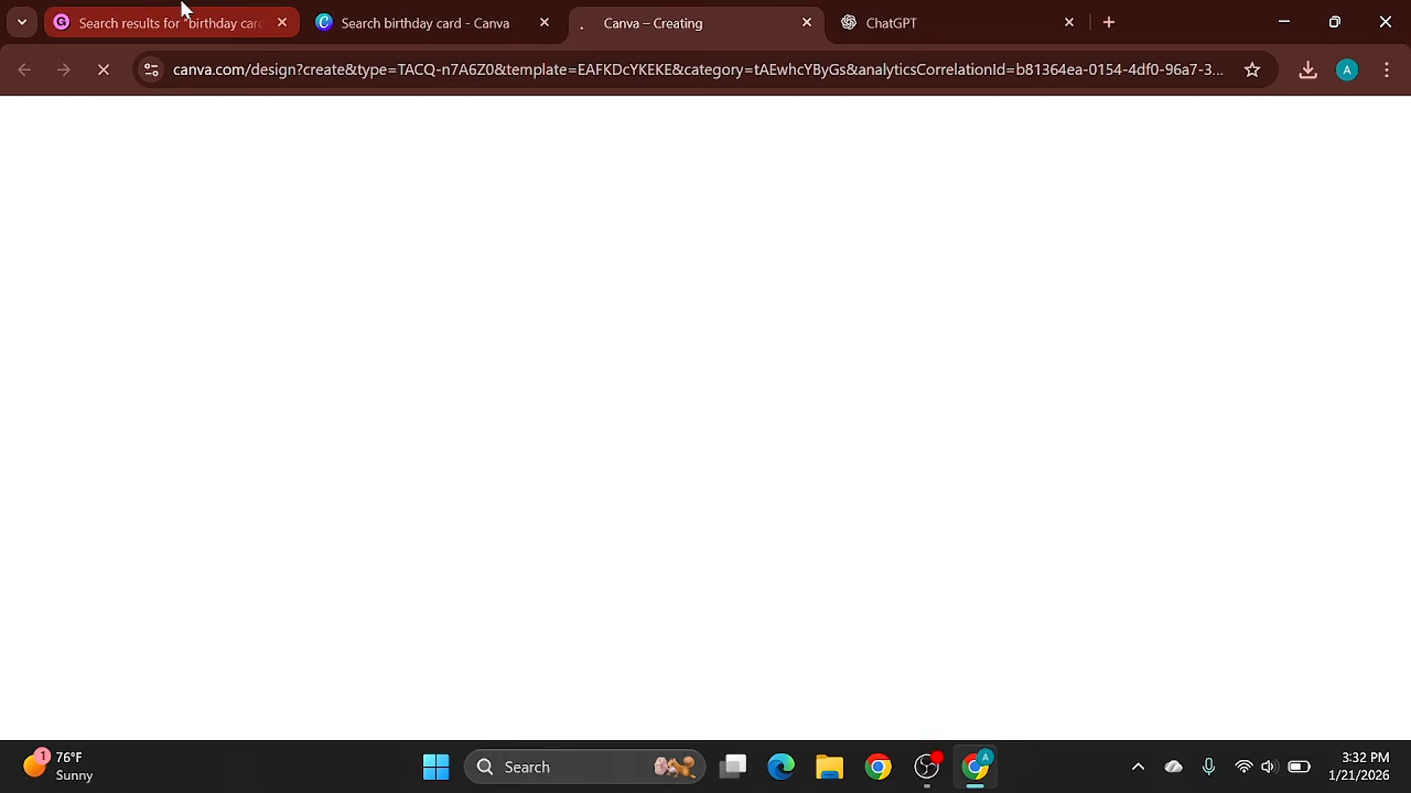
left_click(340, 14)
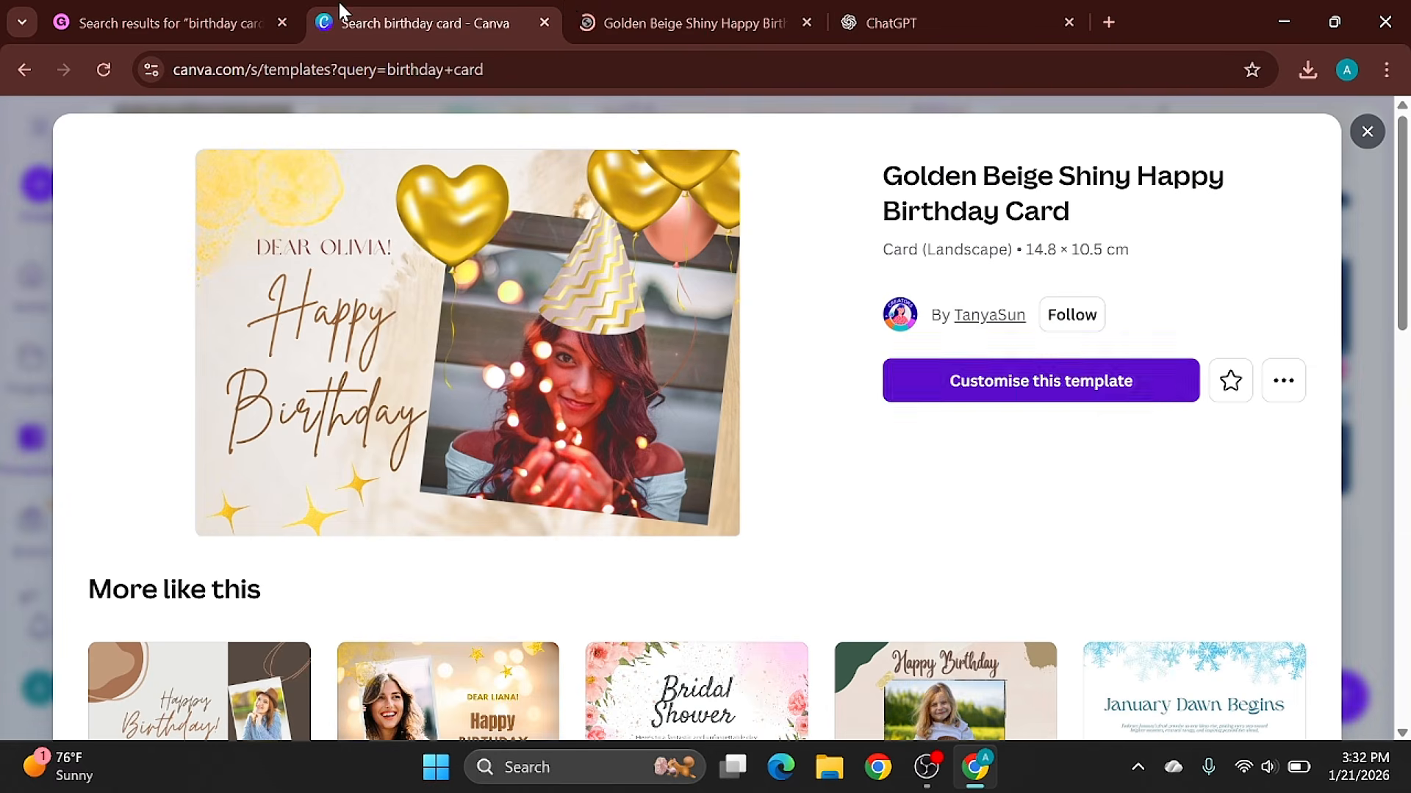
left_click(590, 7)
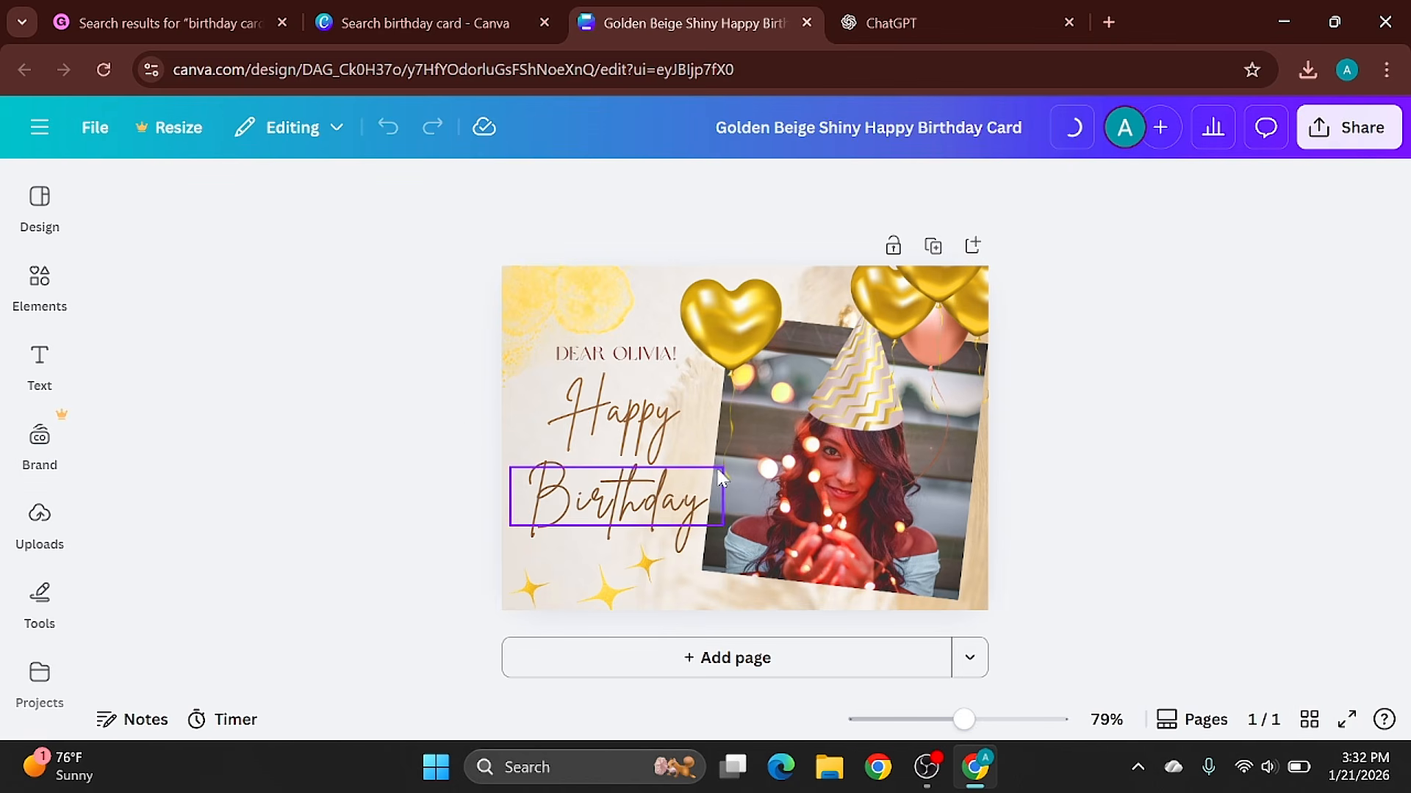
left_click(1356, 149)
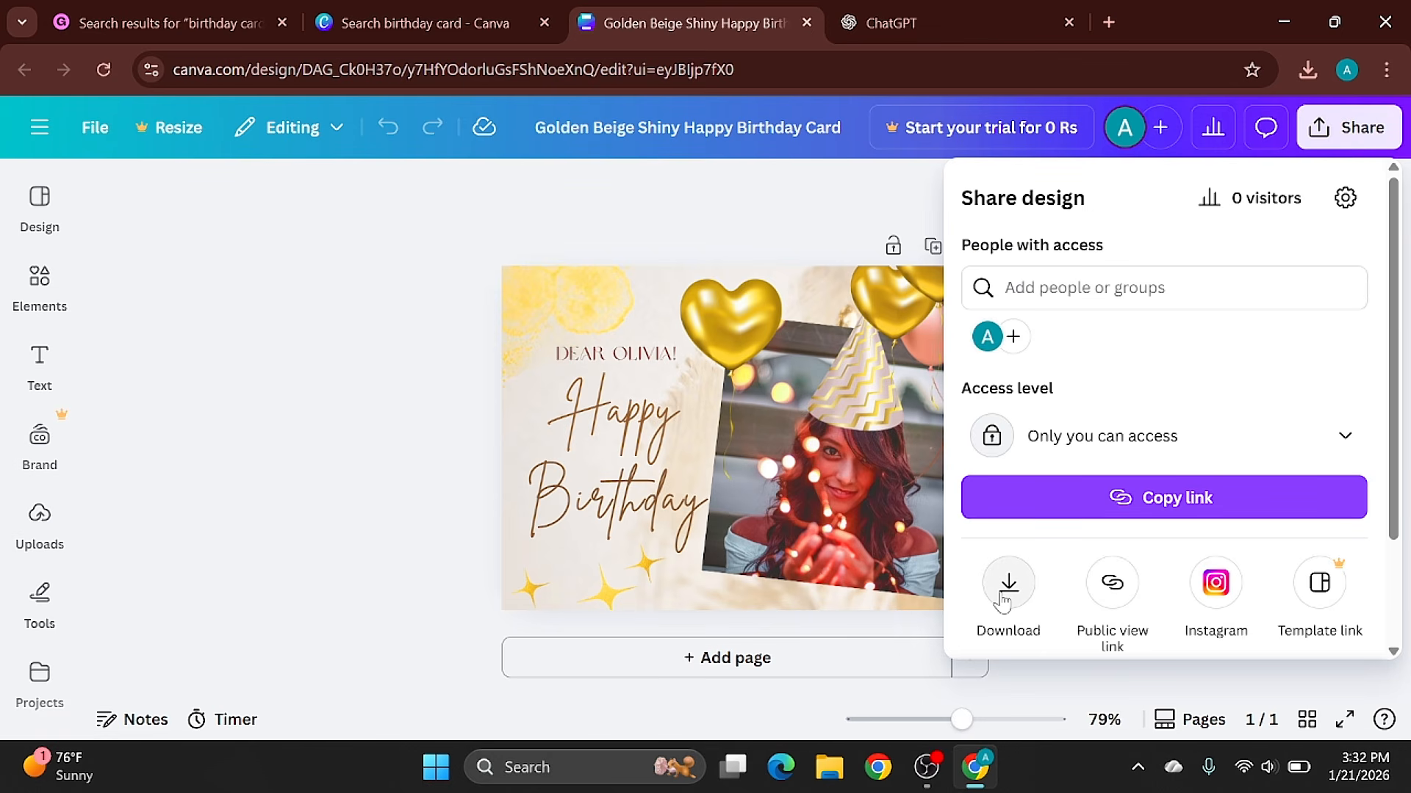
left_click(1004, 599)
- Return to Gumroad's new product form and create a digital product named "Birthday card"
left_click(400, 37)
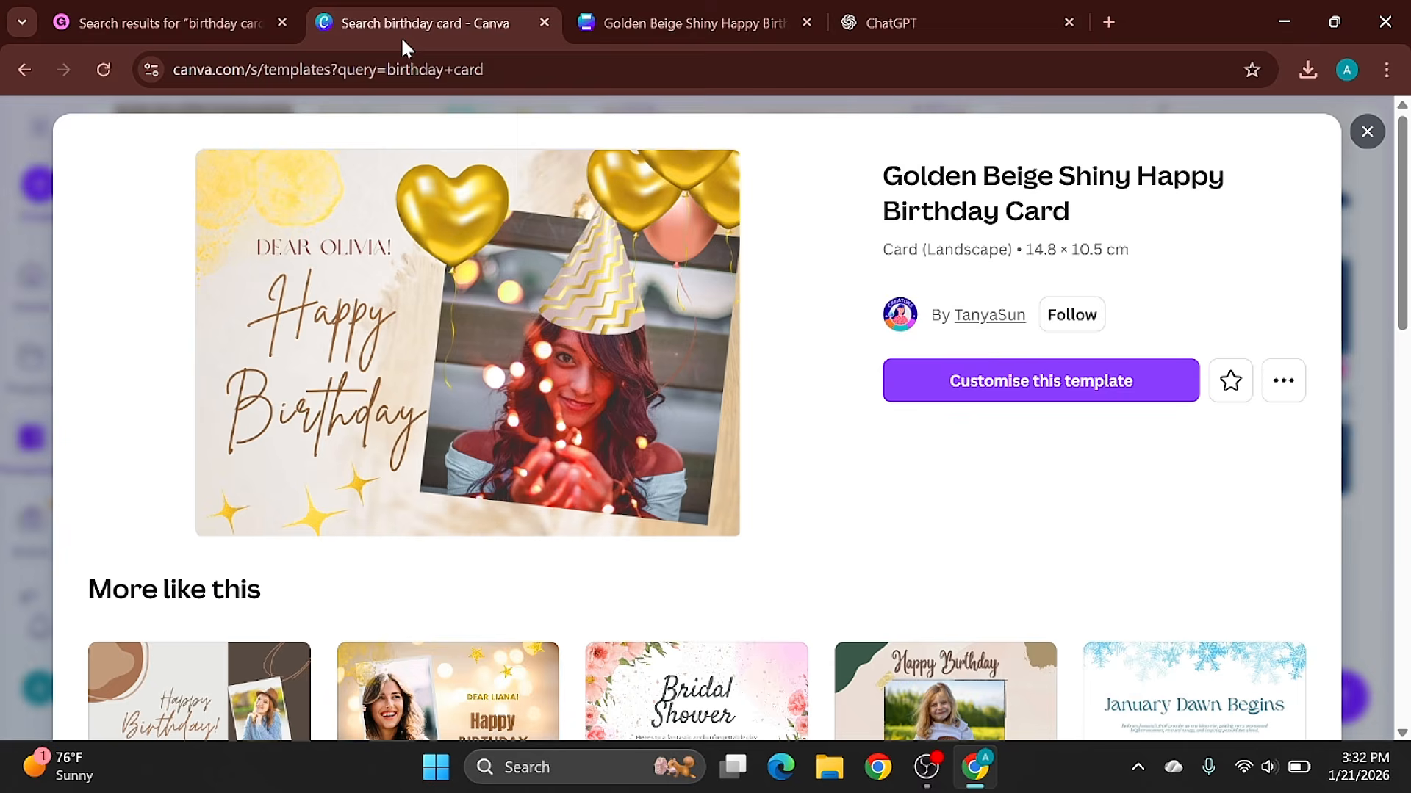
left_click(116, 16)
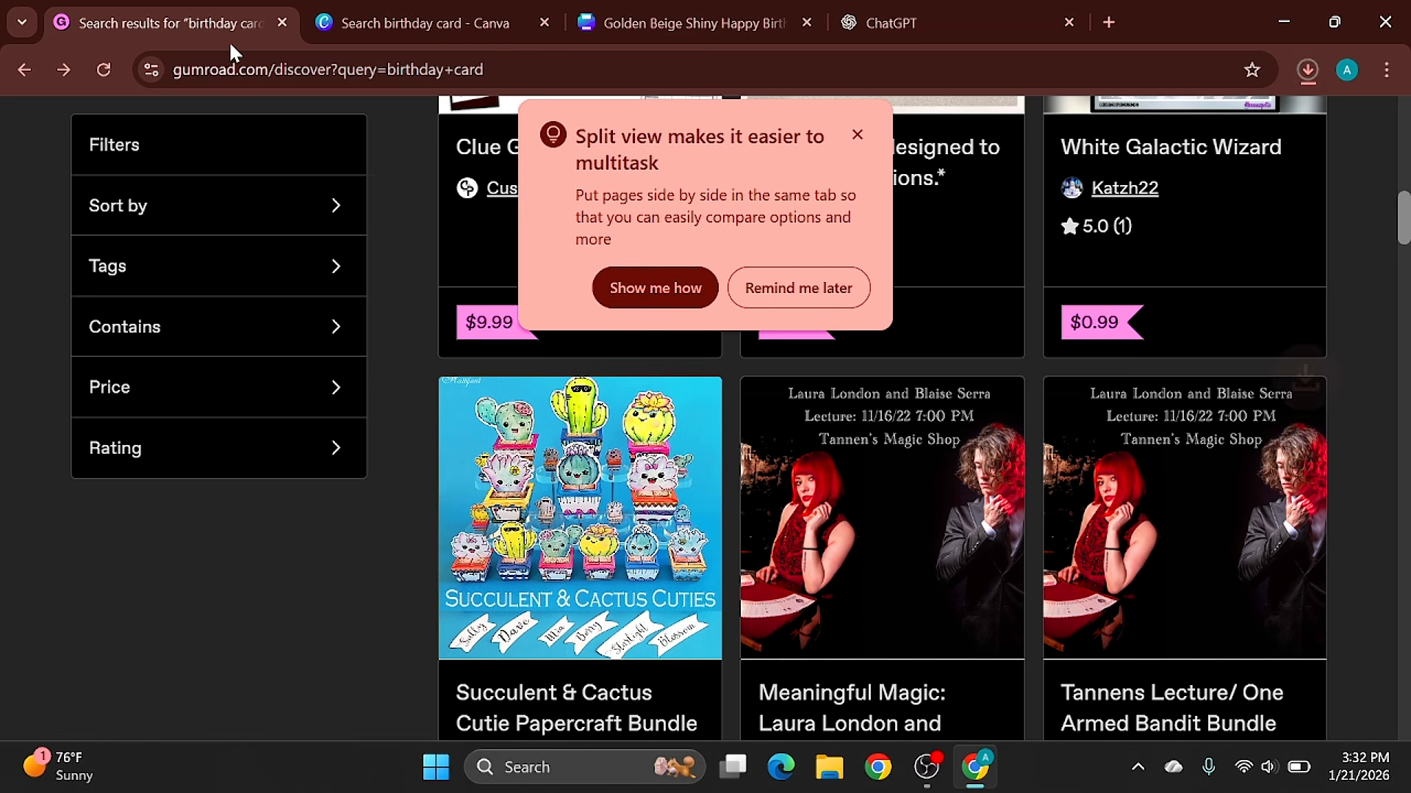
left_click(23, 72)
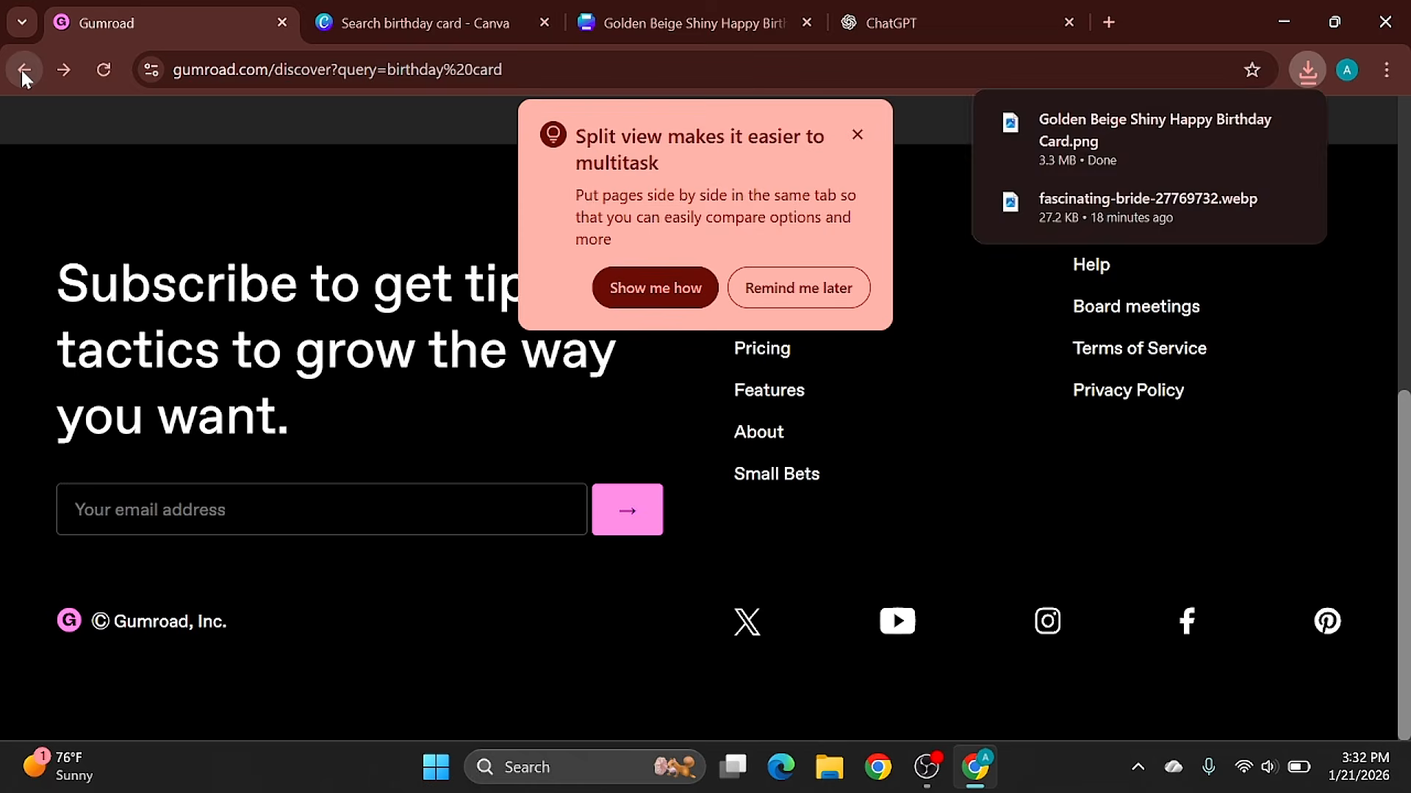
left_click(23, 72)
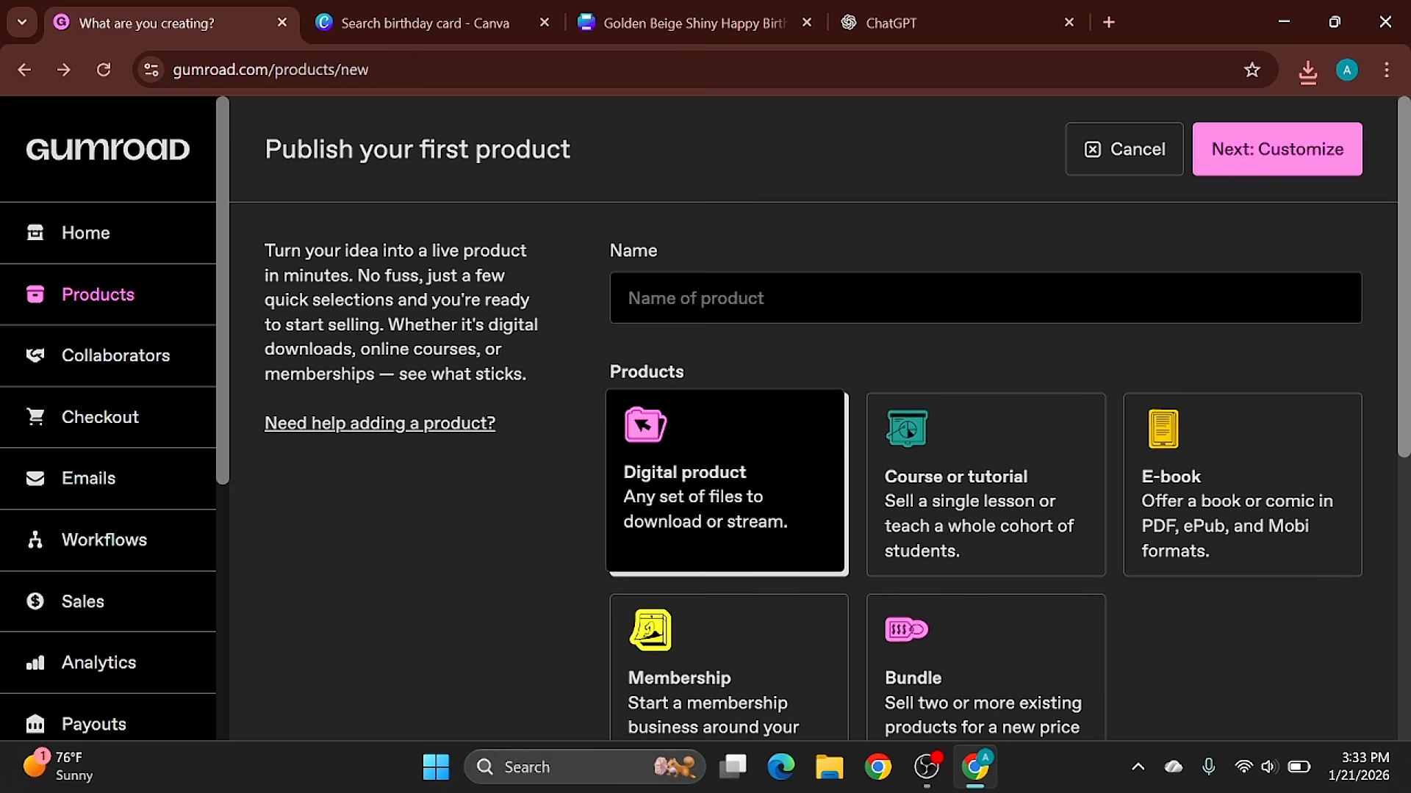
left_click(742, 301)
type("Birthday card")
key("Return")
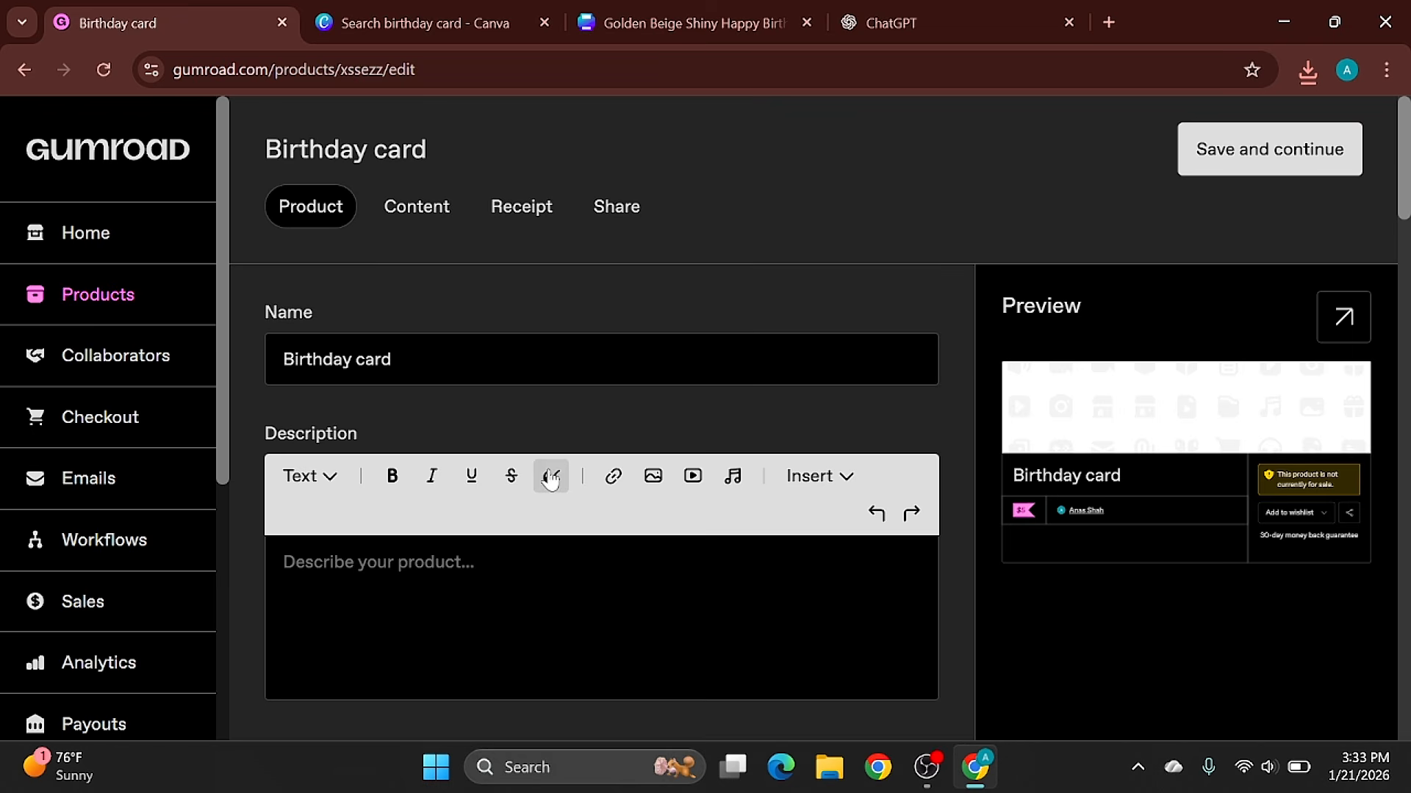
- Switch to ChatGPT and ask it for an SEO-friendly title and description for a birthday card on Gumroad
left_click(894, 13)
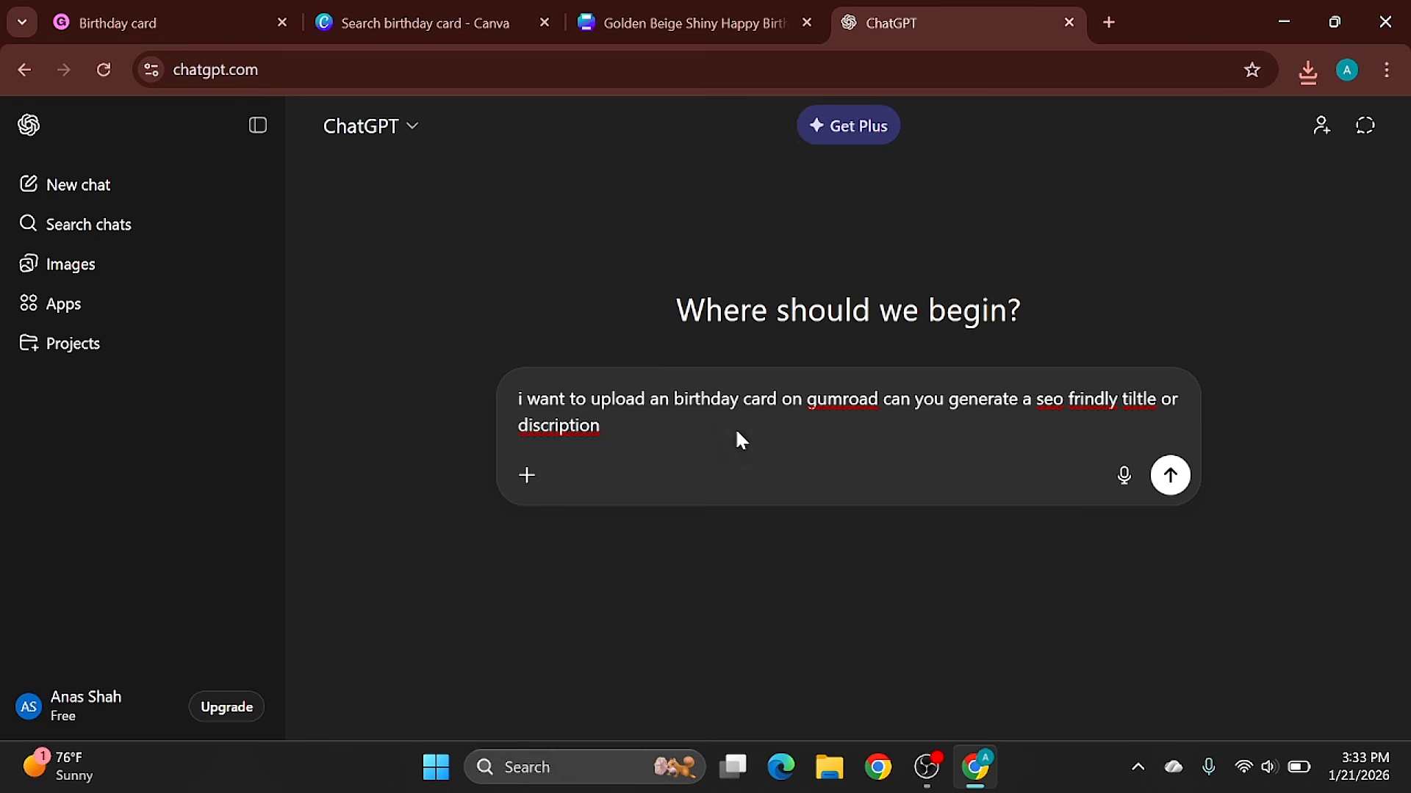
key("Return")
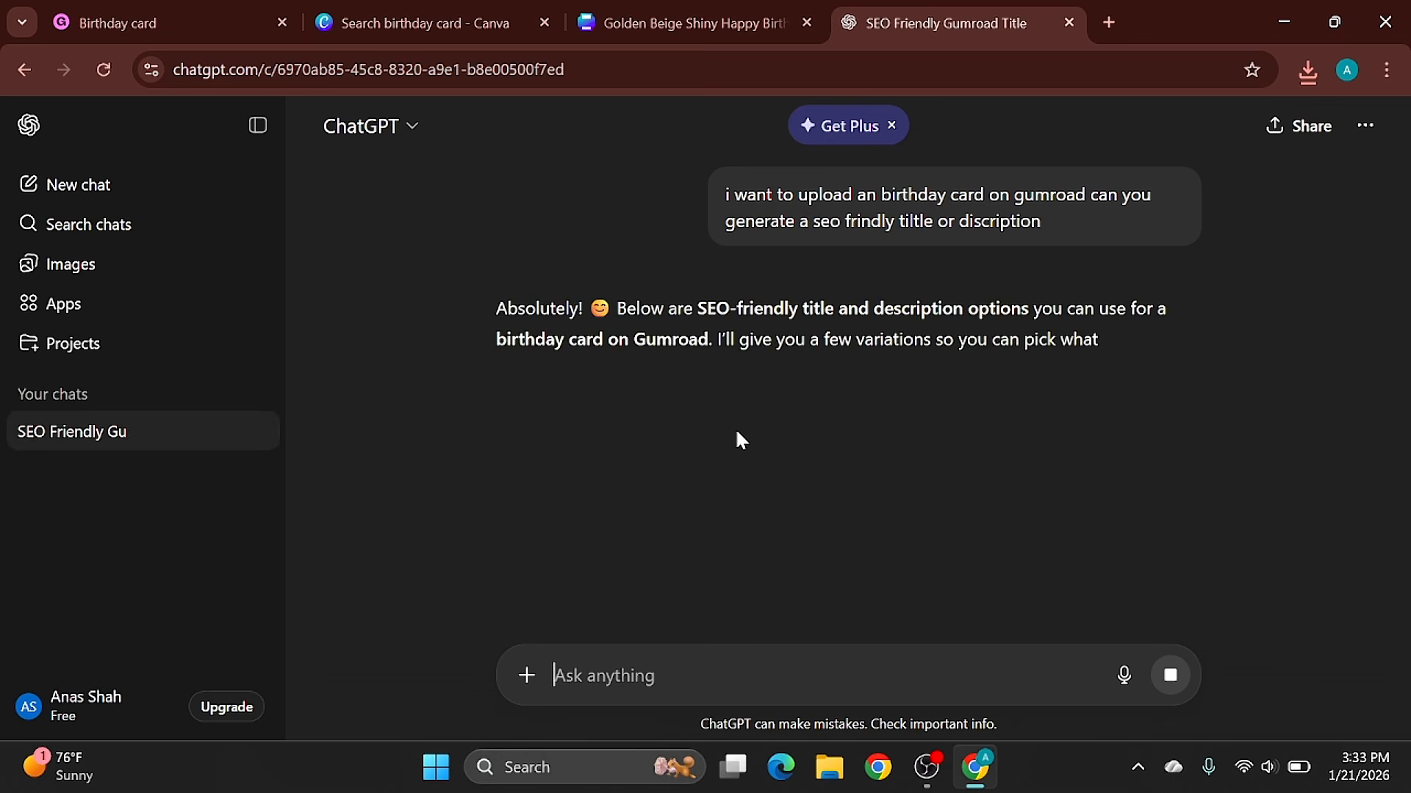
- Copy ChatGPT's third title idea into the Gumroad product name: "Birthday Card Printable – Cute & Modern Birthday Card PDF"
scroll(529, 499, "down", 2)
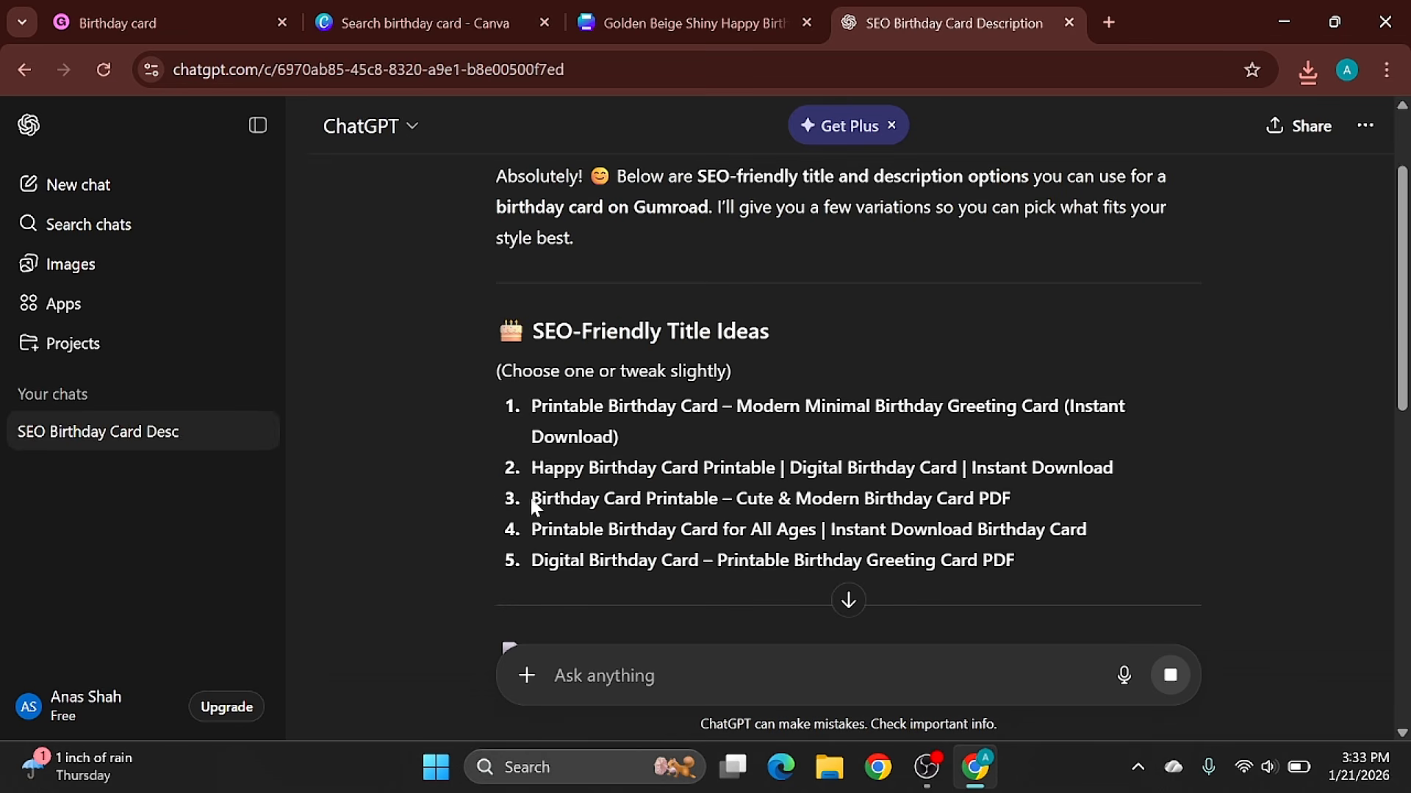
left_click_drag(532, 499, 1011, 499)
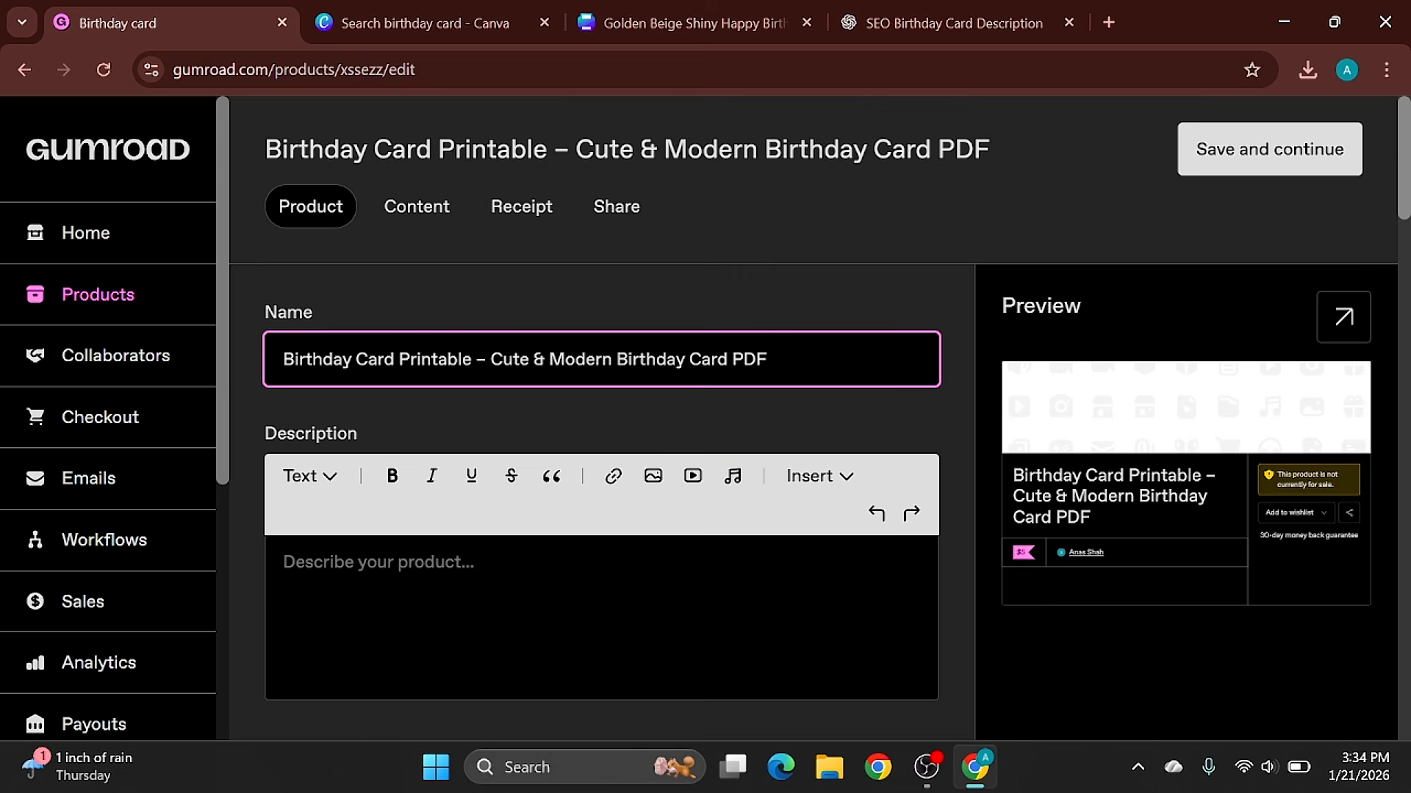
- Copy ChatGPT's SEO-optimized description, from "Celebrate birthdays in style" through the SEO keywords, into the Gumroad product's description
left_click(926, 11)
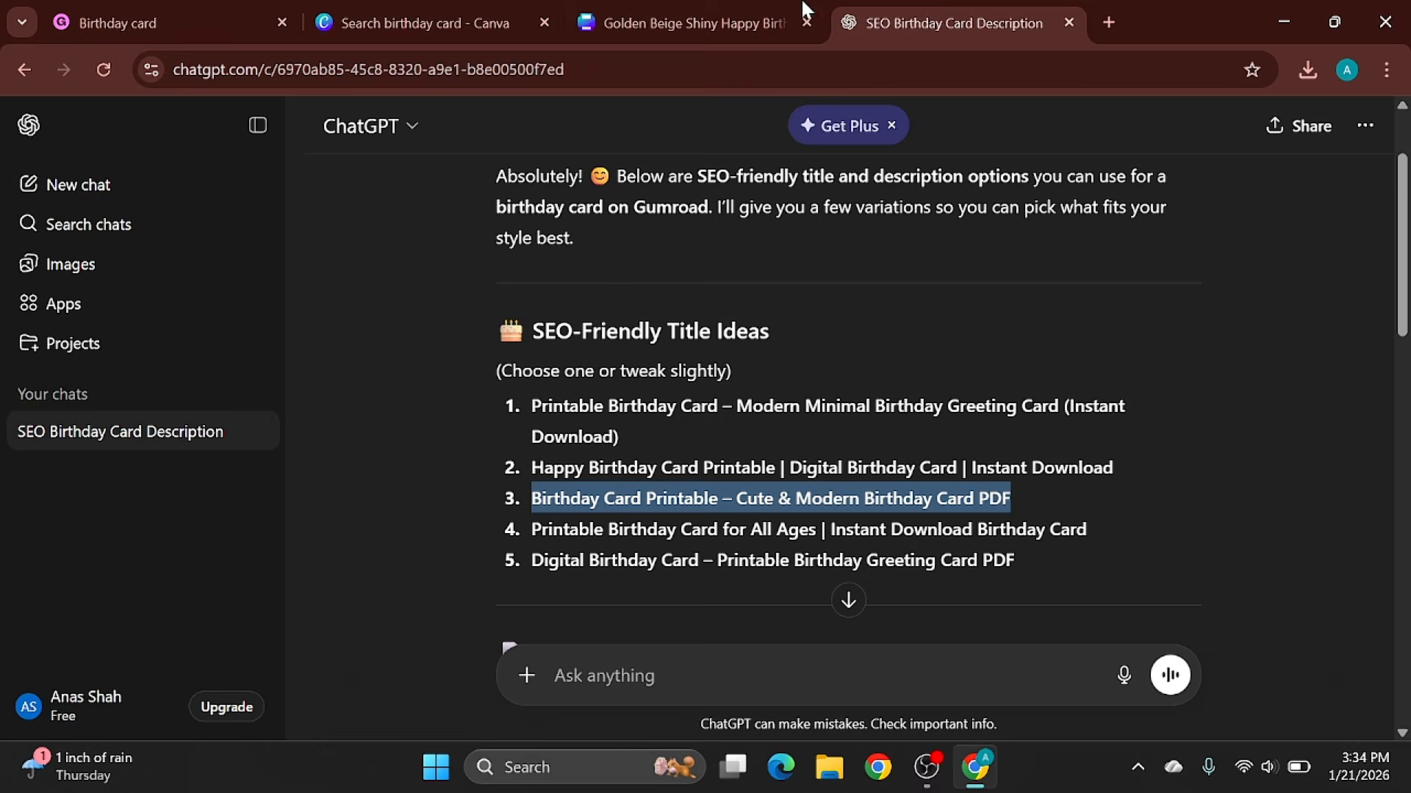
left_click(772, 9)
left_click(495, 9)
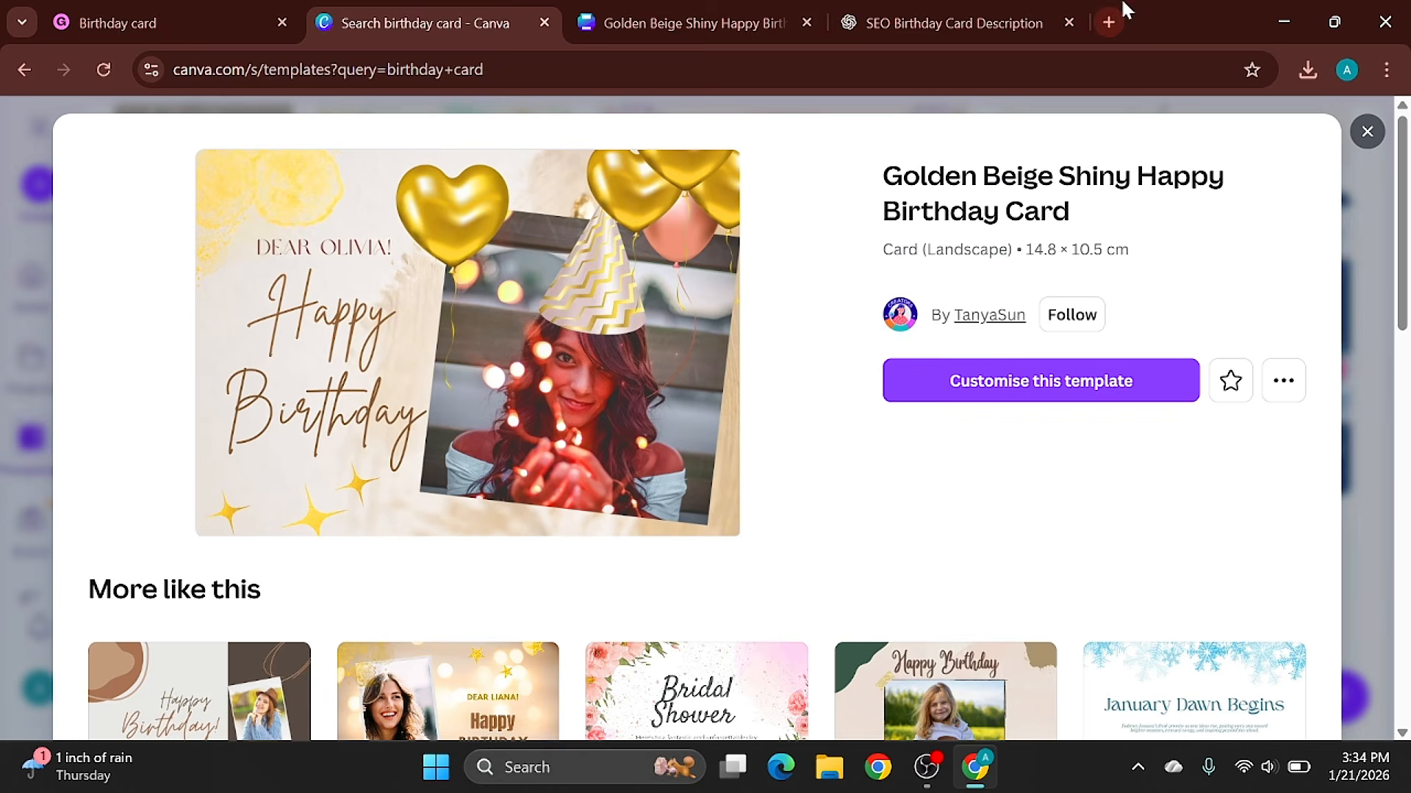
left_click(1002, 8)
left_click(1010, 558)
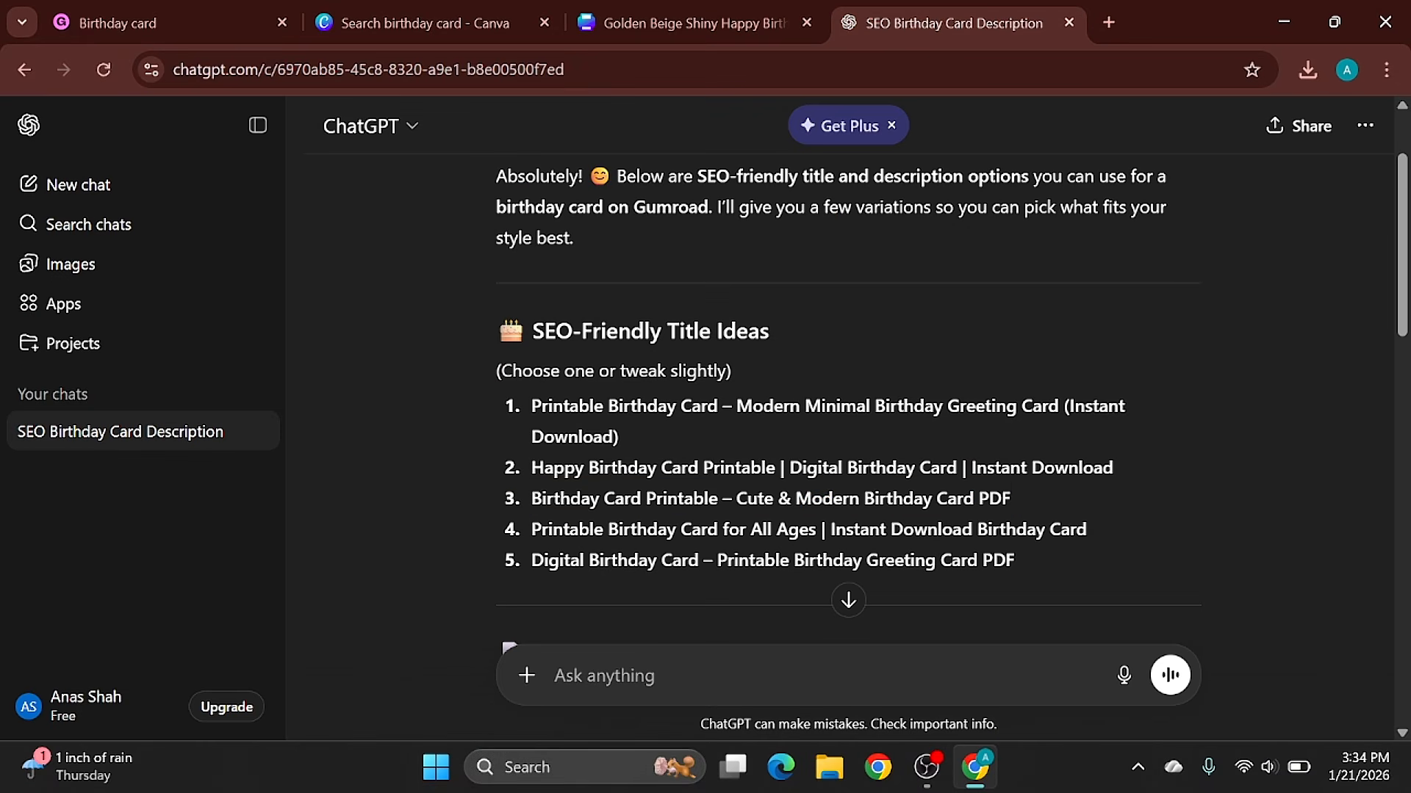
scroll(1010, 559, "down", 1)
scroll(1010, 559, "down", 3)
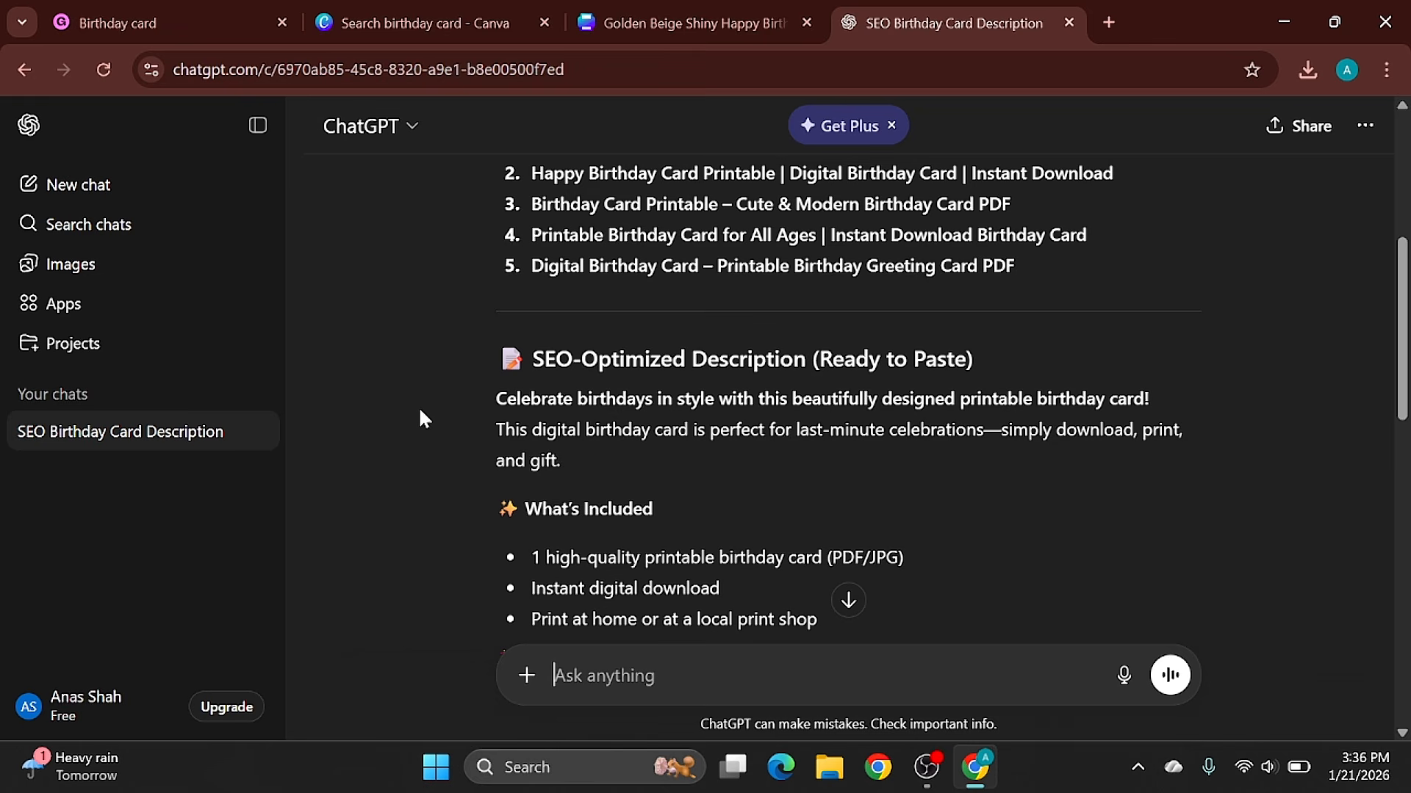
left_click_drag(504, 399, 667, 470)
left_click(474, 395)
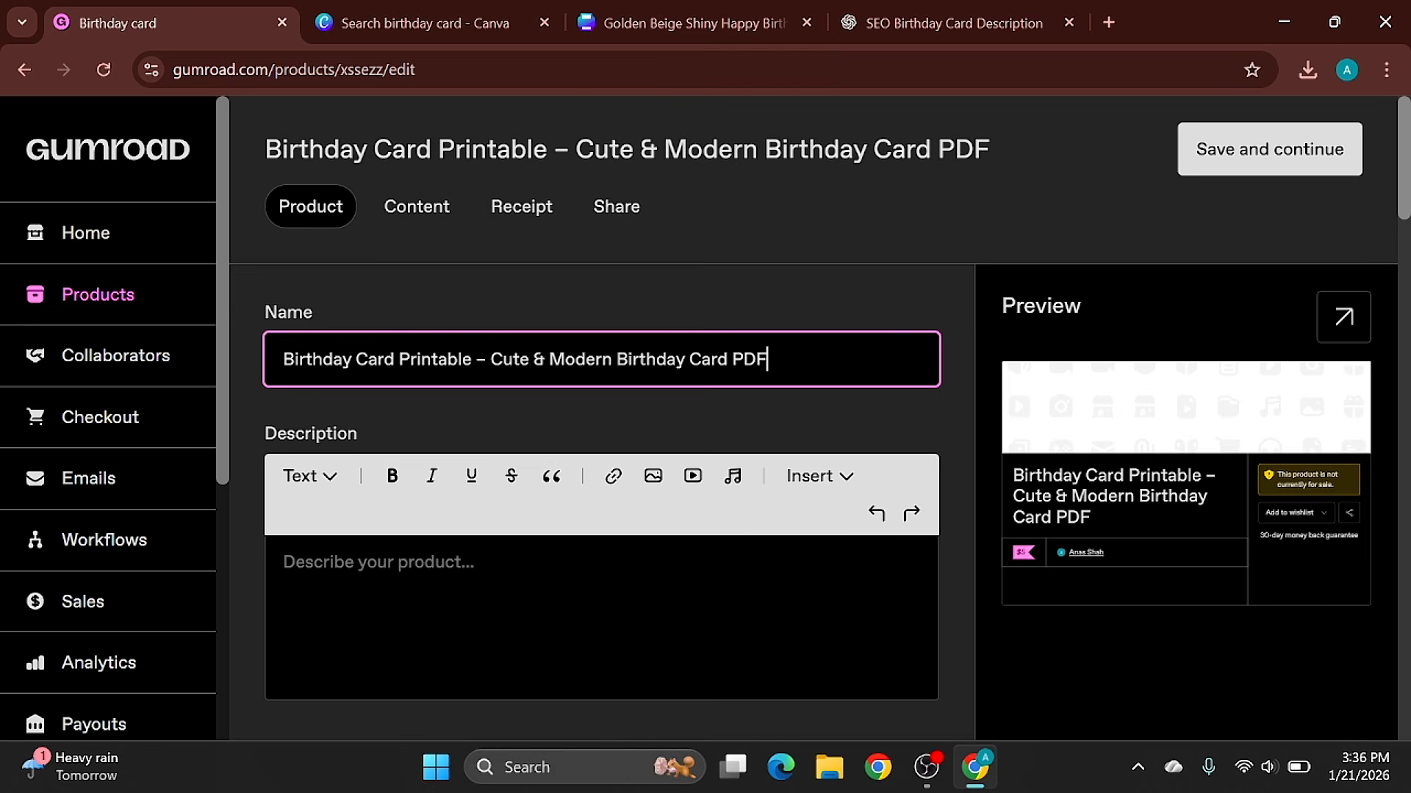
left_click(378, 563)
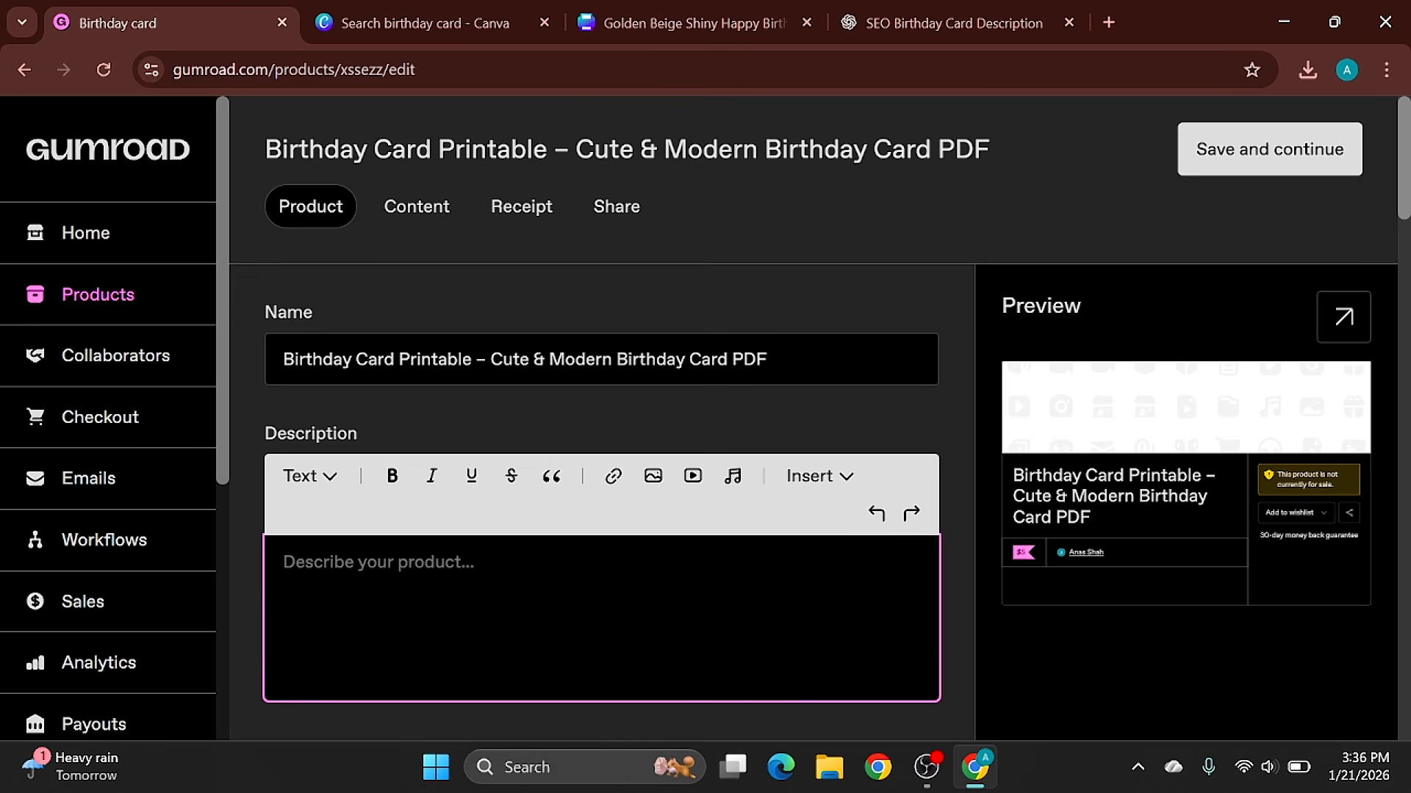
key("ctrl+v")
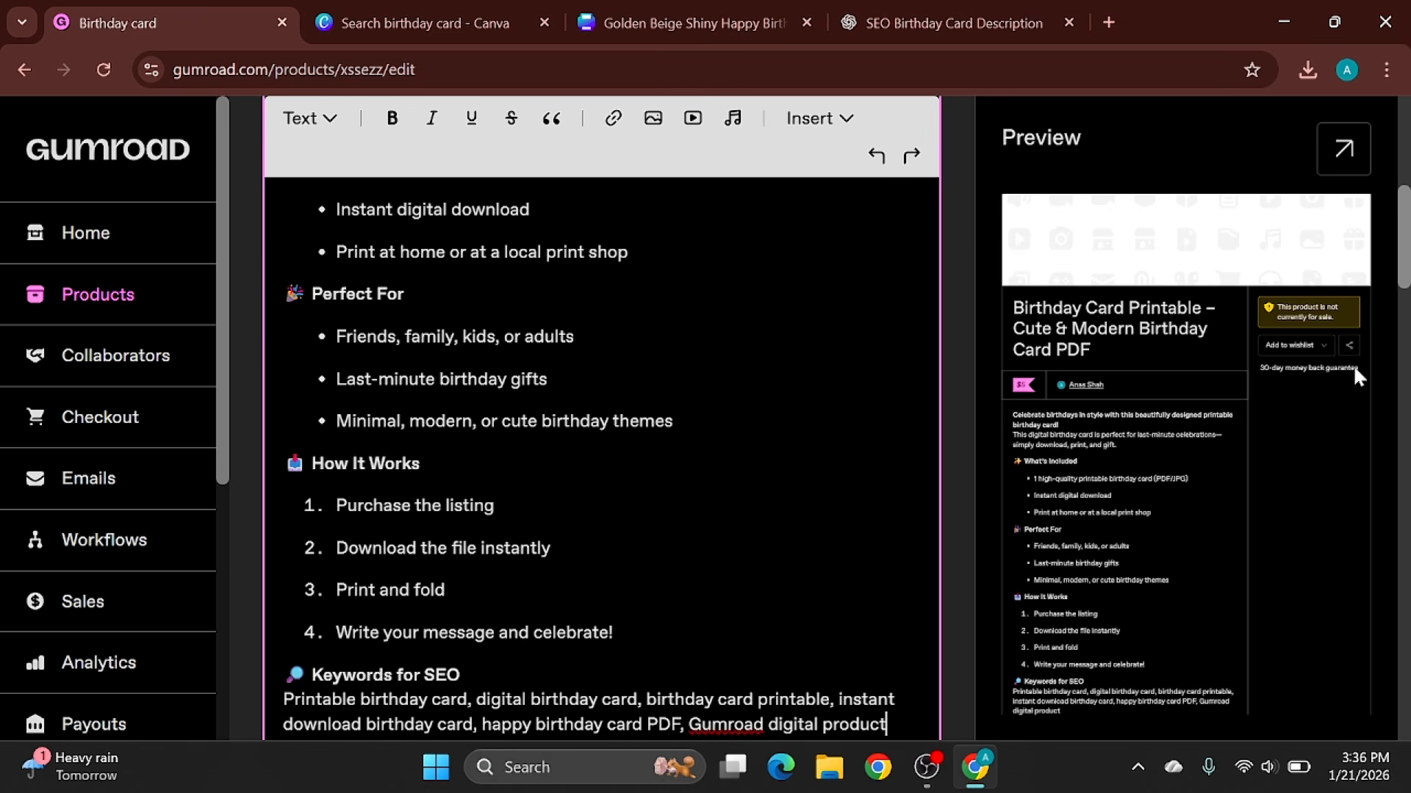
- Upload the "Golden Beige Shiny Happy Birthday Card" file from Downloads as the product's cover image
scroll(602, 472, "down", 6)
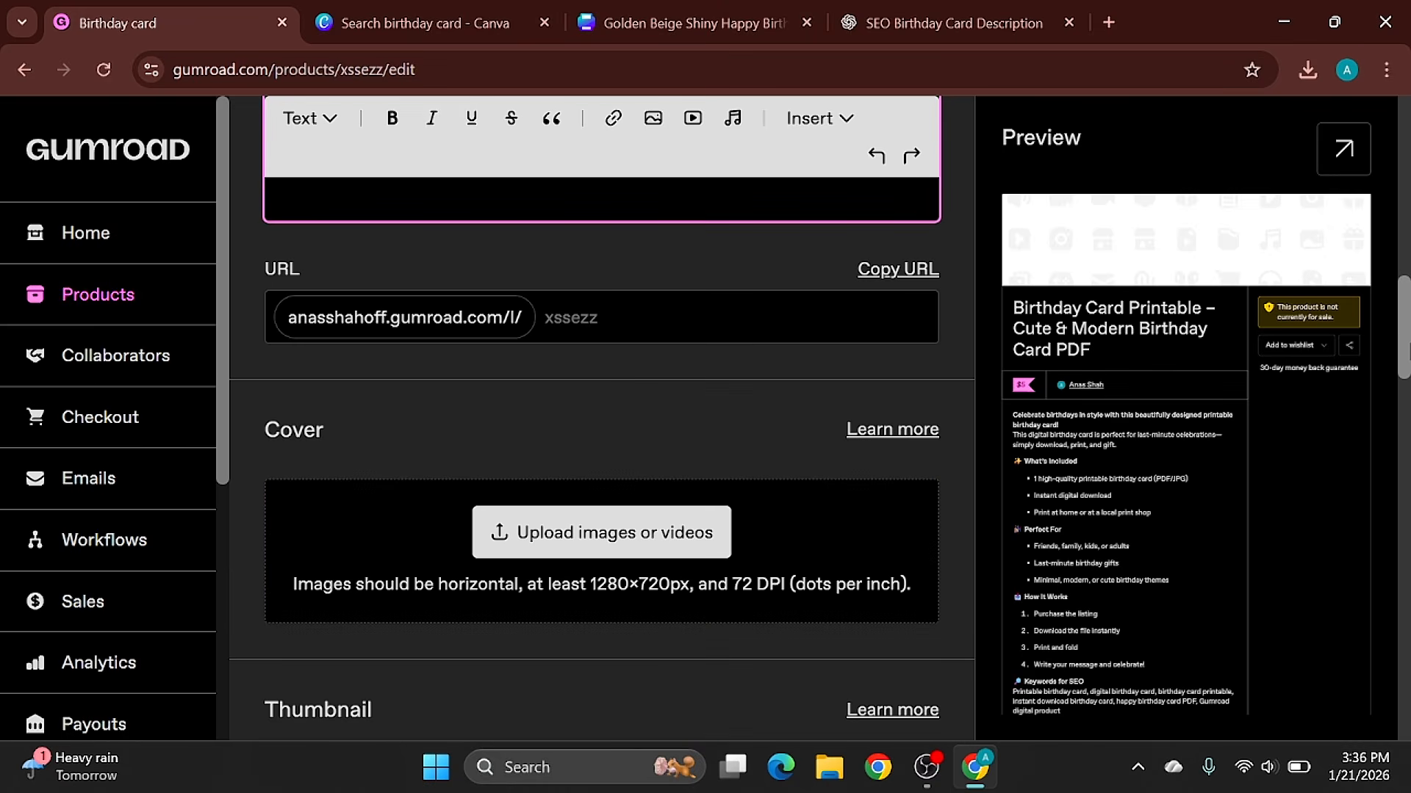
left_click(608, 538)
left_click(438, 544)
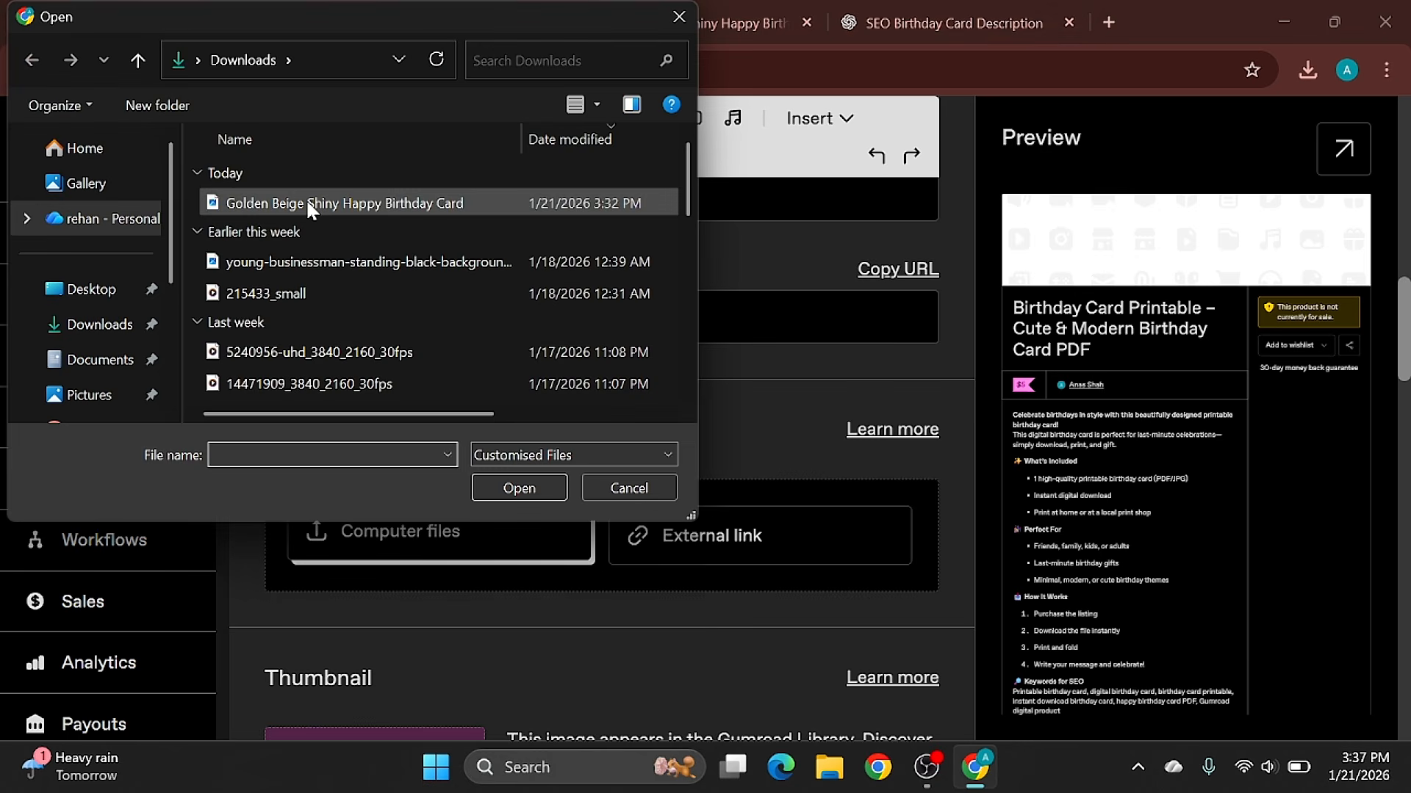
double_click(307, 203)
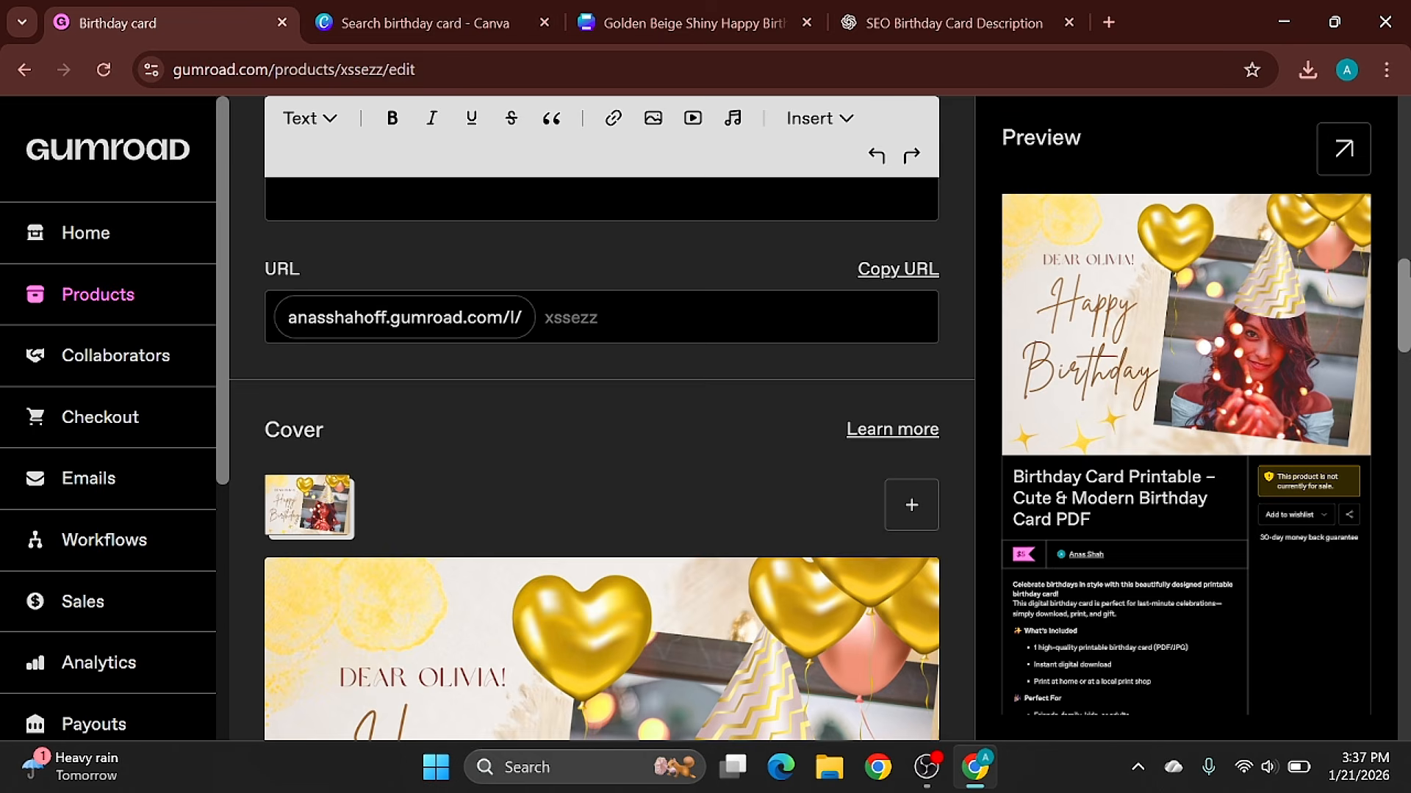
- Check the remaining product details below the cover and save them to continue to the product's content
left_click_drag(1408, 278, 1409, 356)
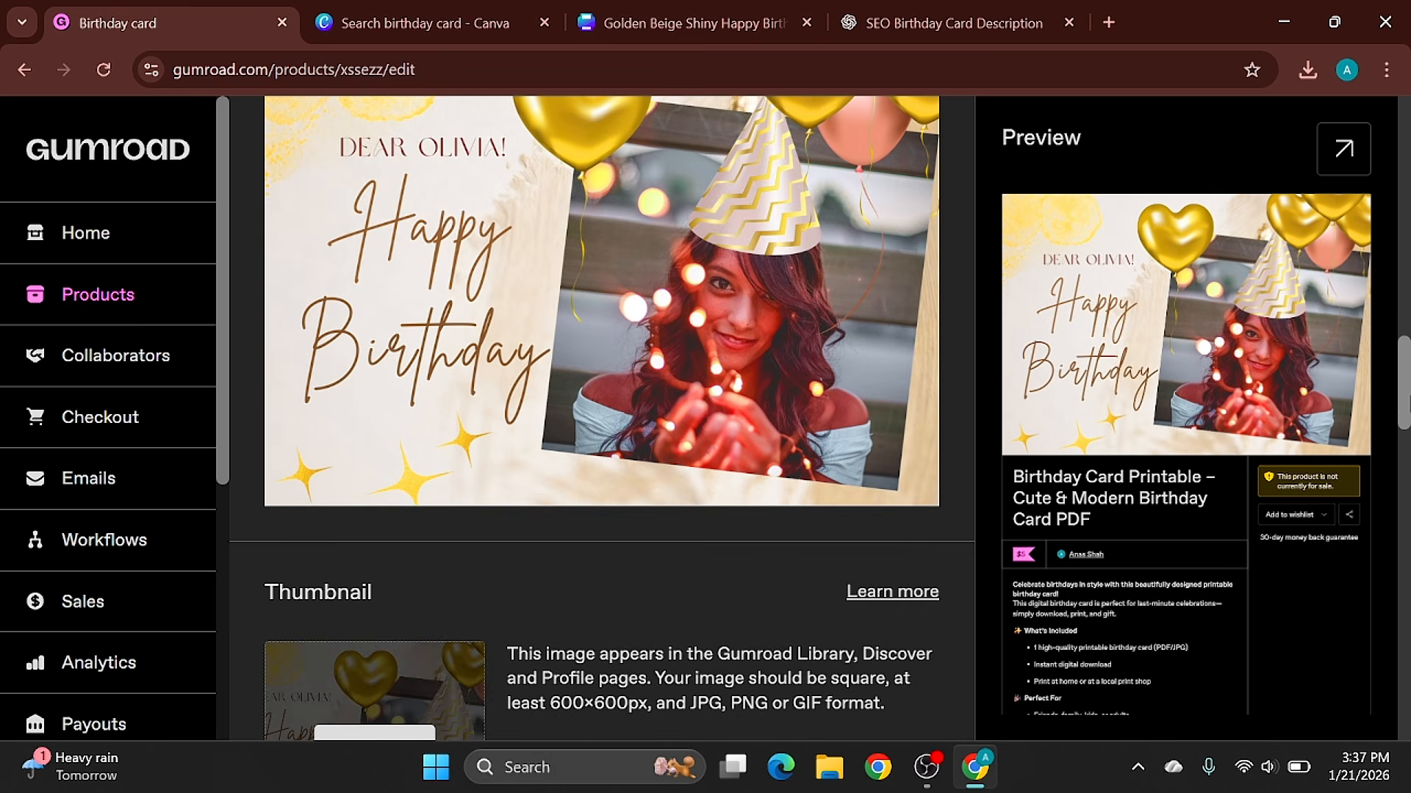
scroll(377, 478, "down", 9)
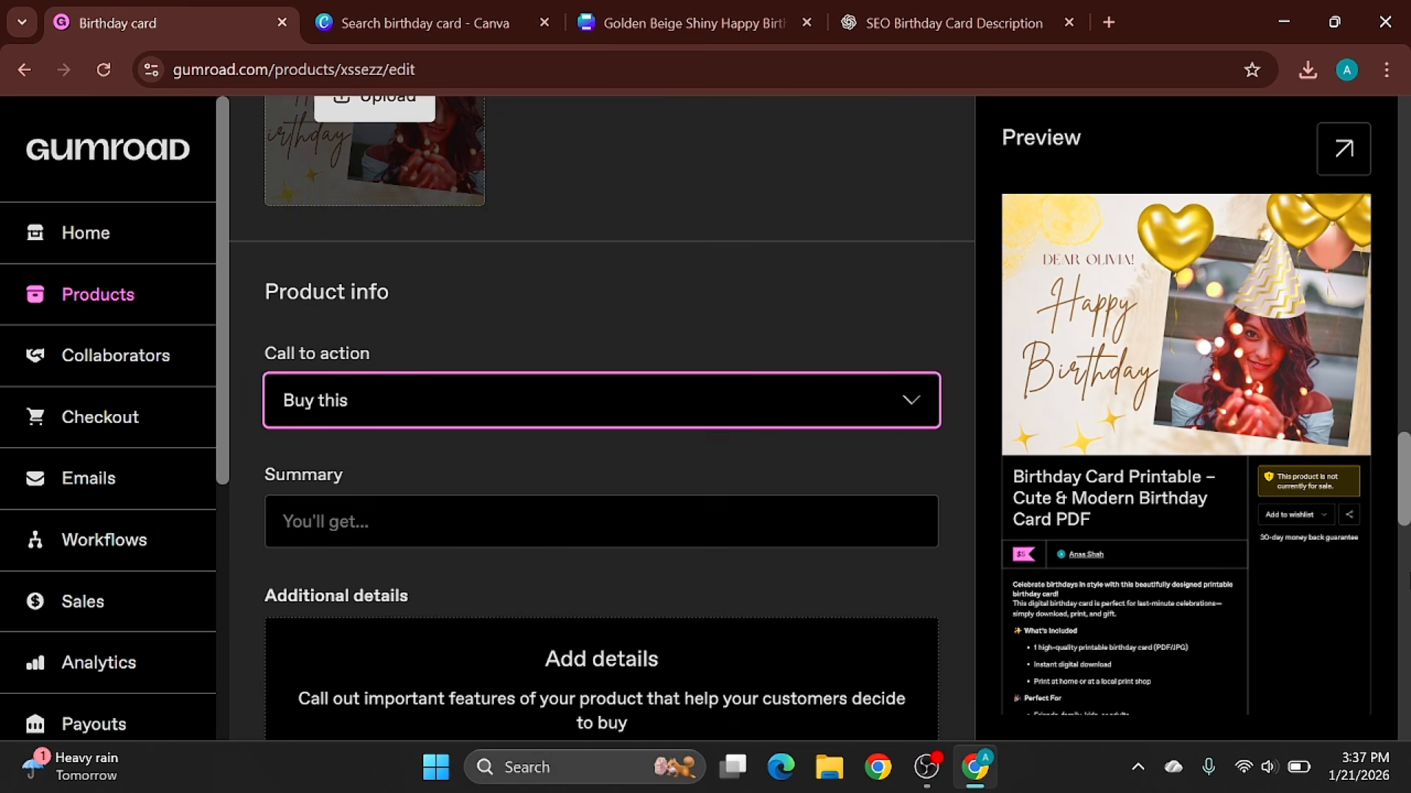
scroll(1178, 171, "up", 20)
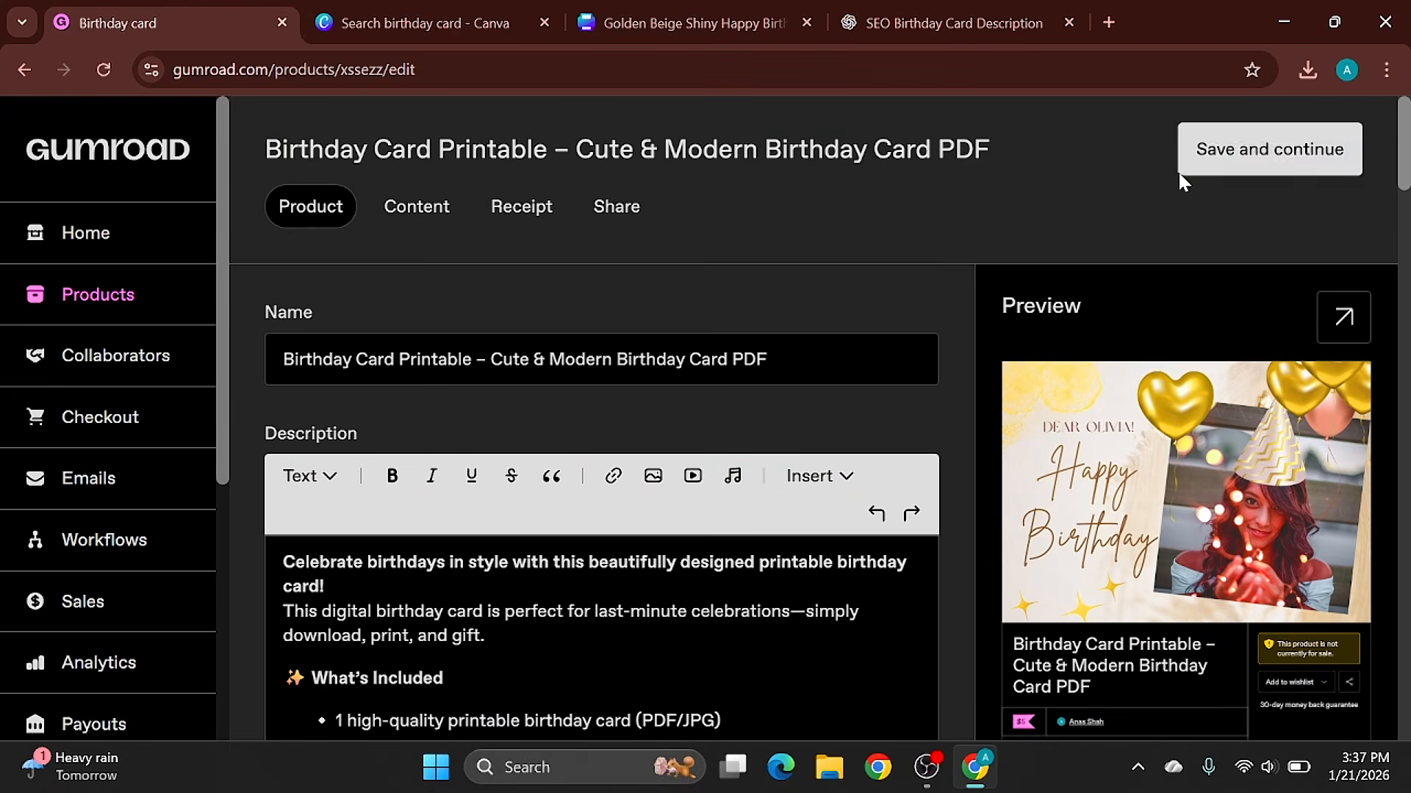
left_click(1272, 147)
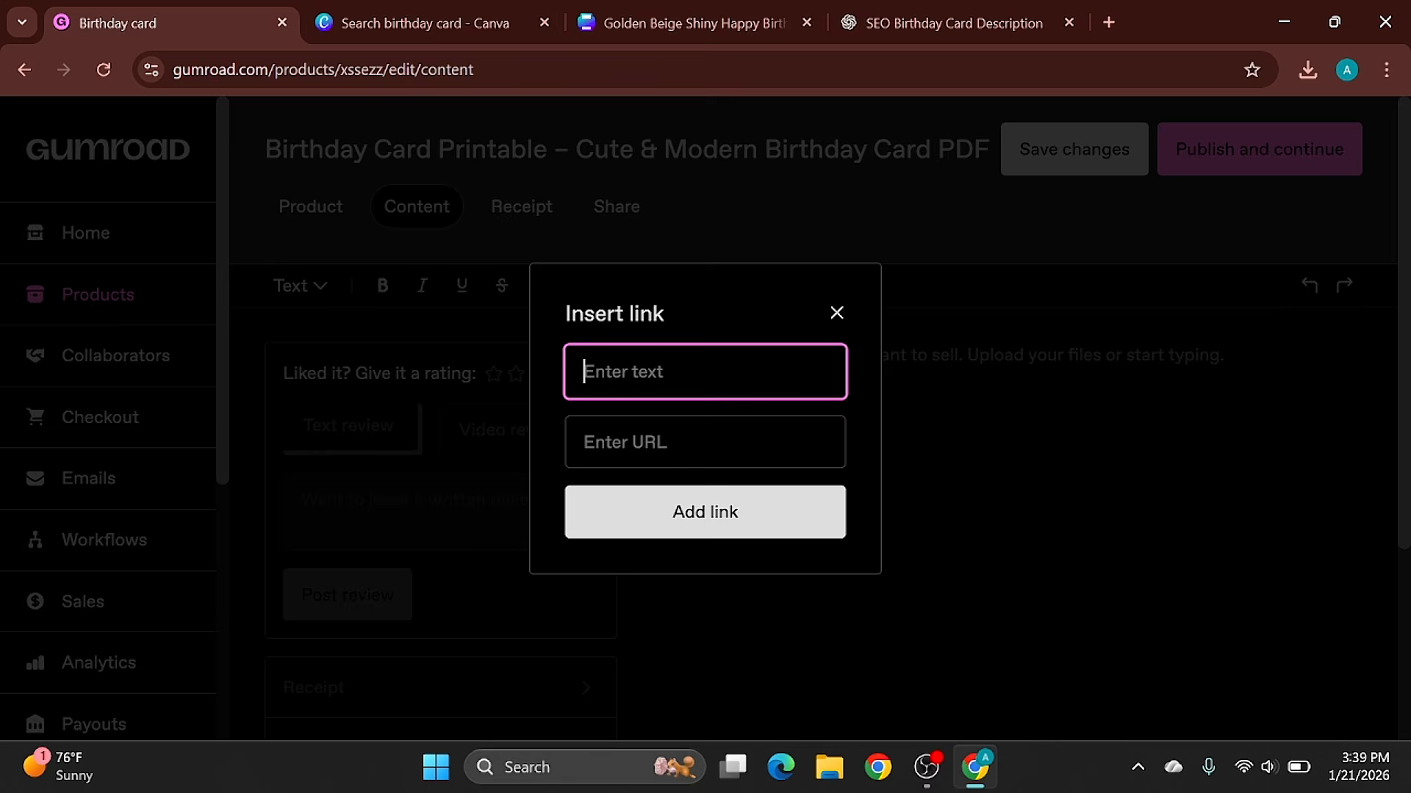
- Start inserting a link in the product content with the link text "Download now"
type("Download now")
key("Tab")
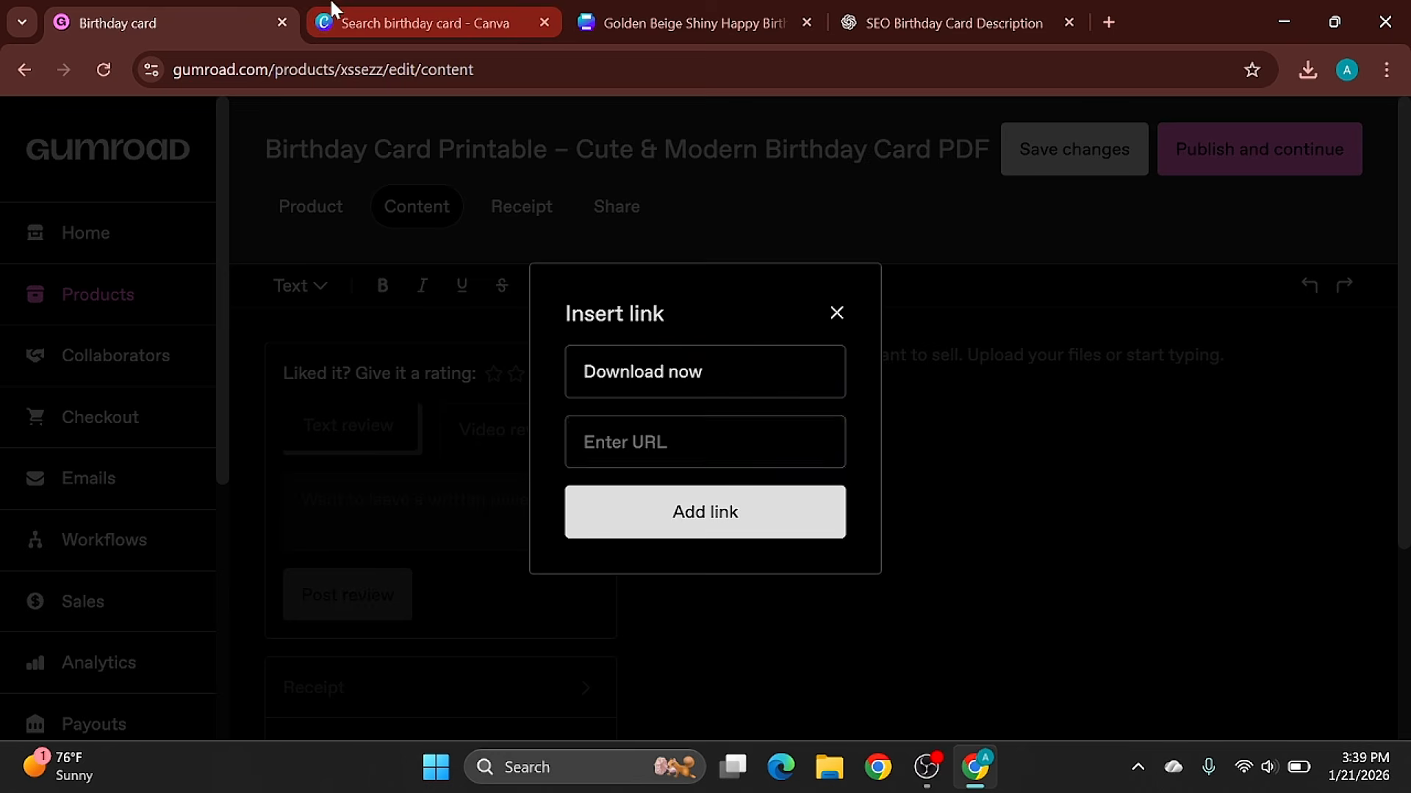
- Switch to the birthday card design in Canva, set its access level to "Anyone with the link" and copy the share link
left_click(412, 23)
left_click(689, 10)
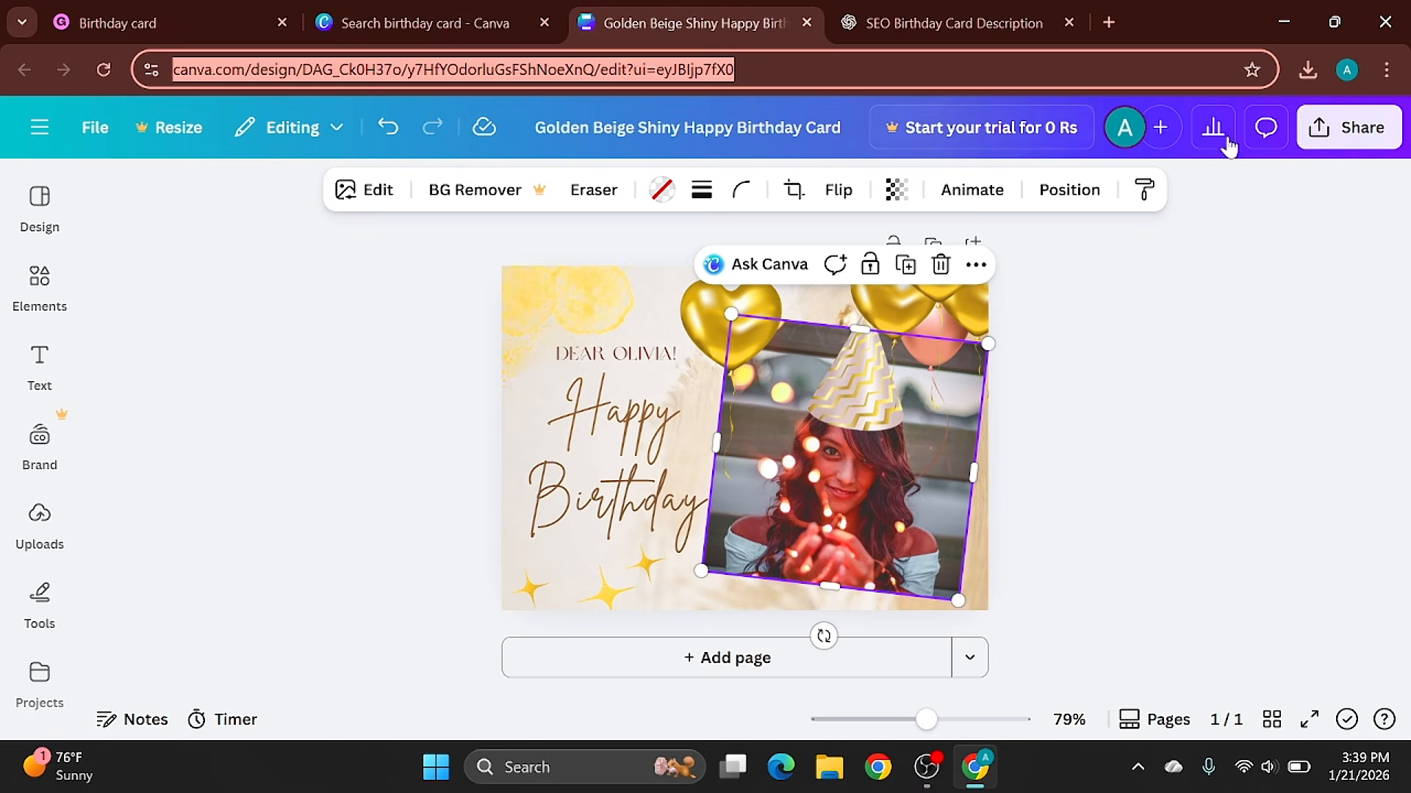
left_click(1348, 127)
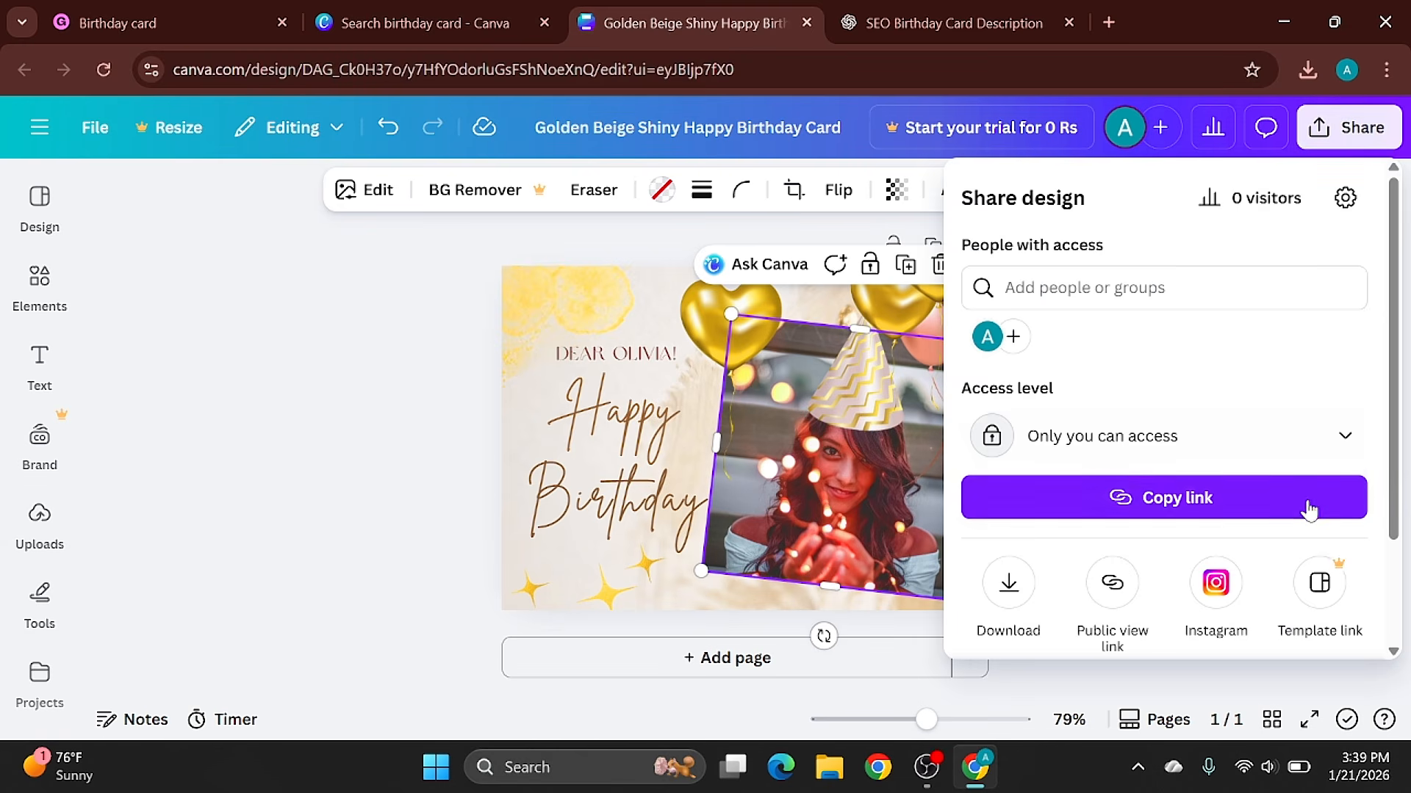
left_click(1234, 436)
left_click(1051, 614)
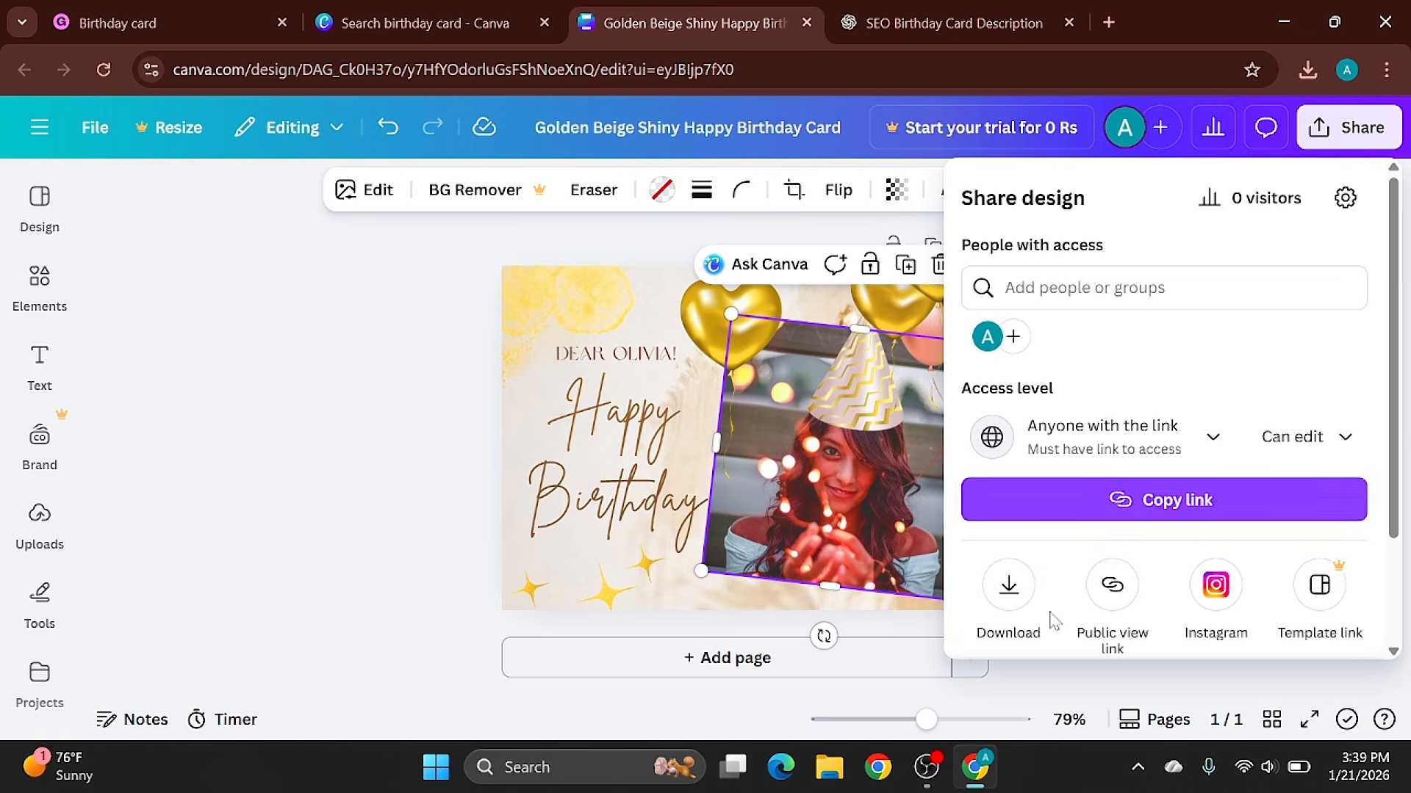
left_click(1110, 496)
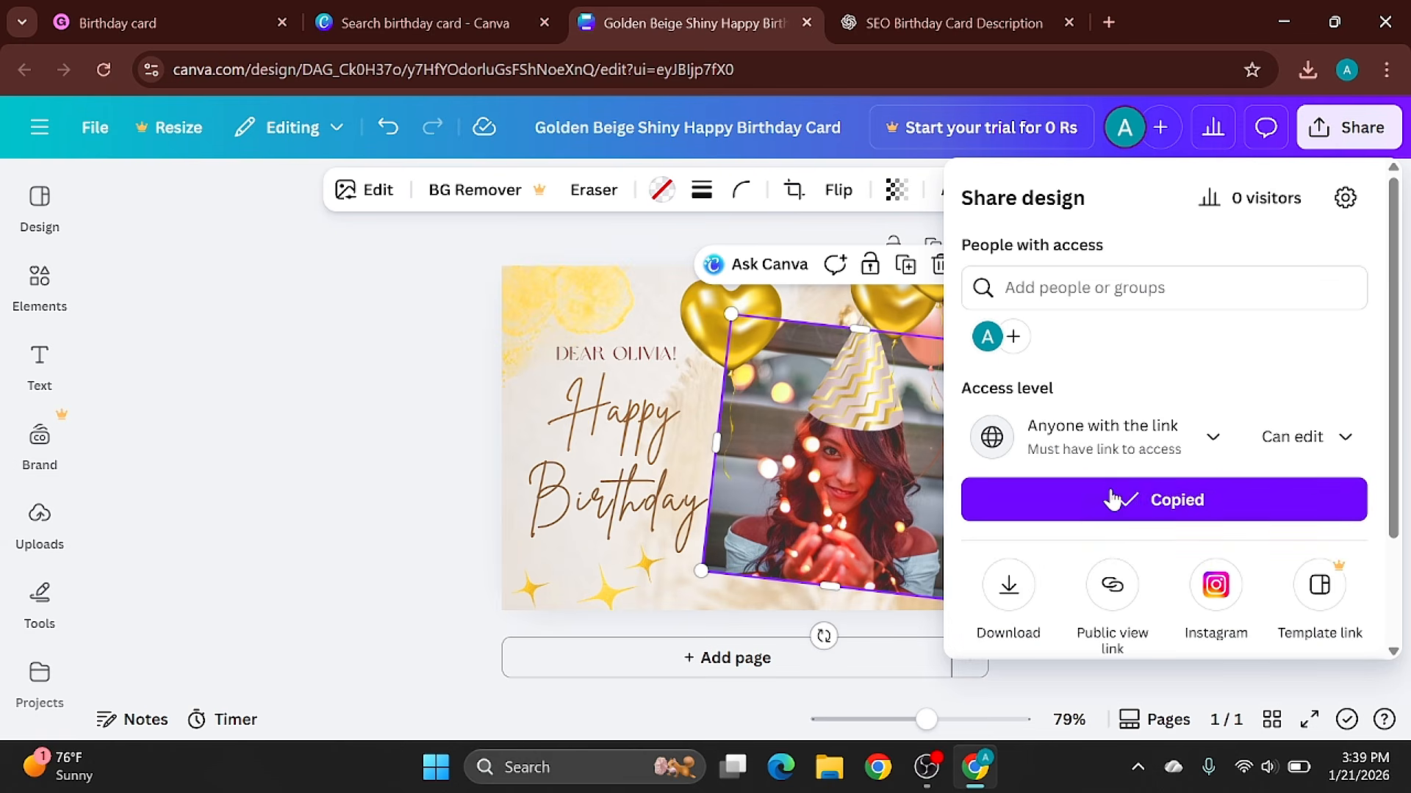
- Return to Gumroad, paste the Canva share link as the "Download now" URL and add the link
left_click(117, 24)
key("ctrl+v")
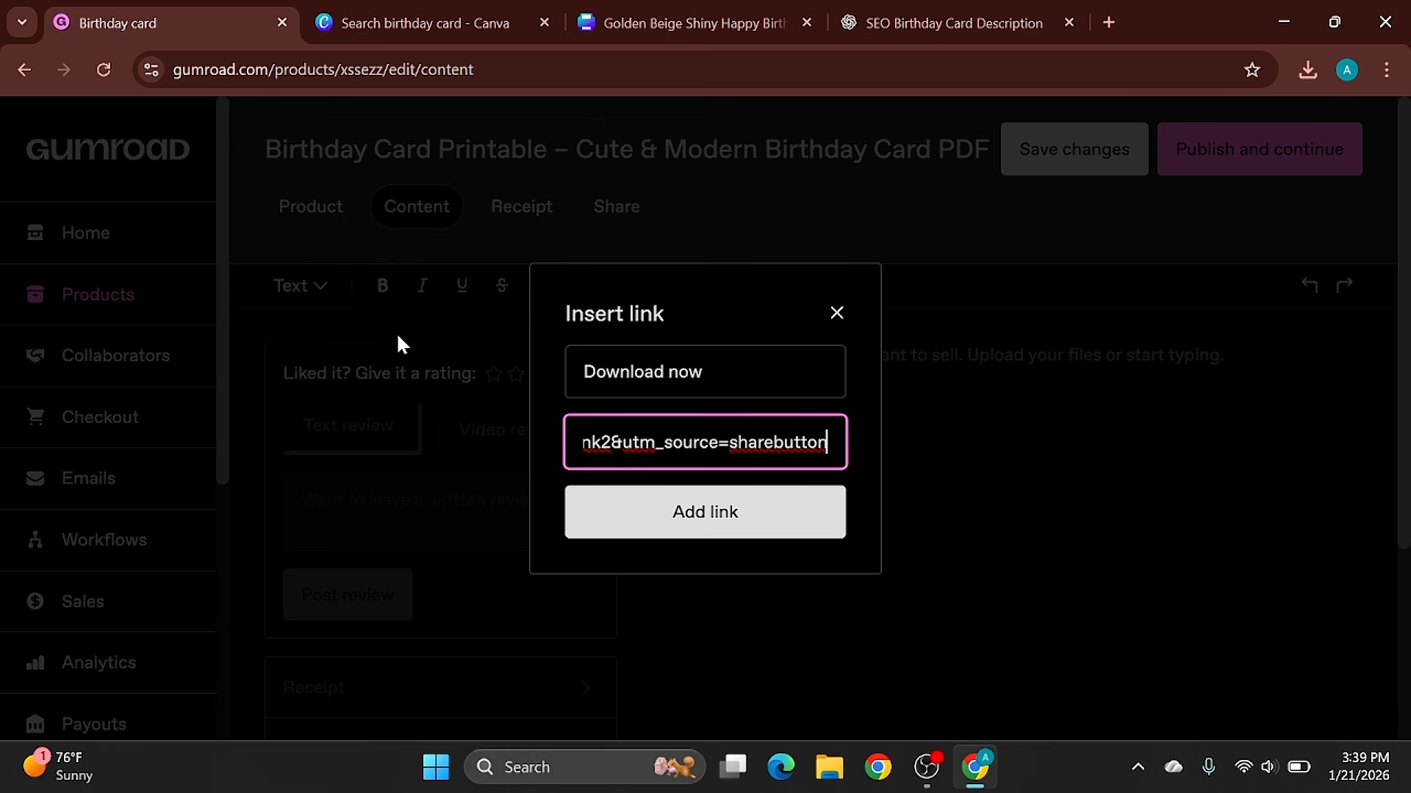
left_click(775, 512)
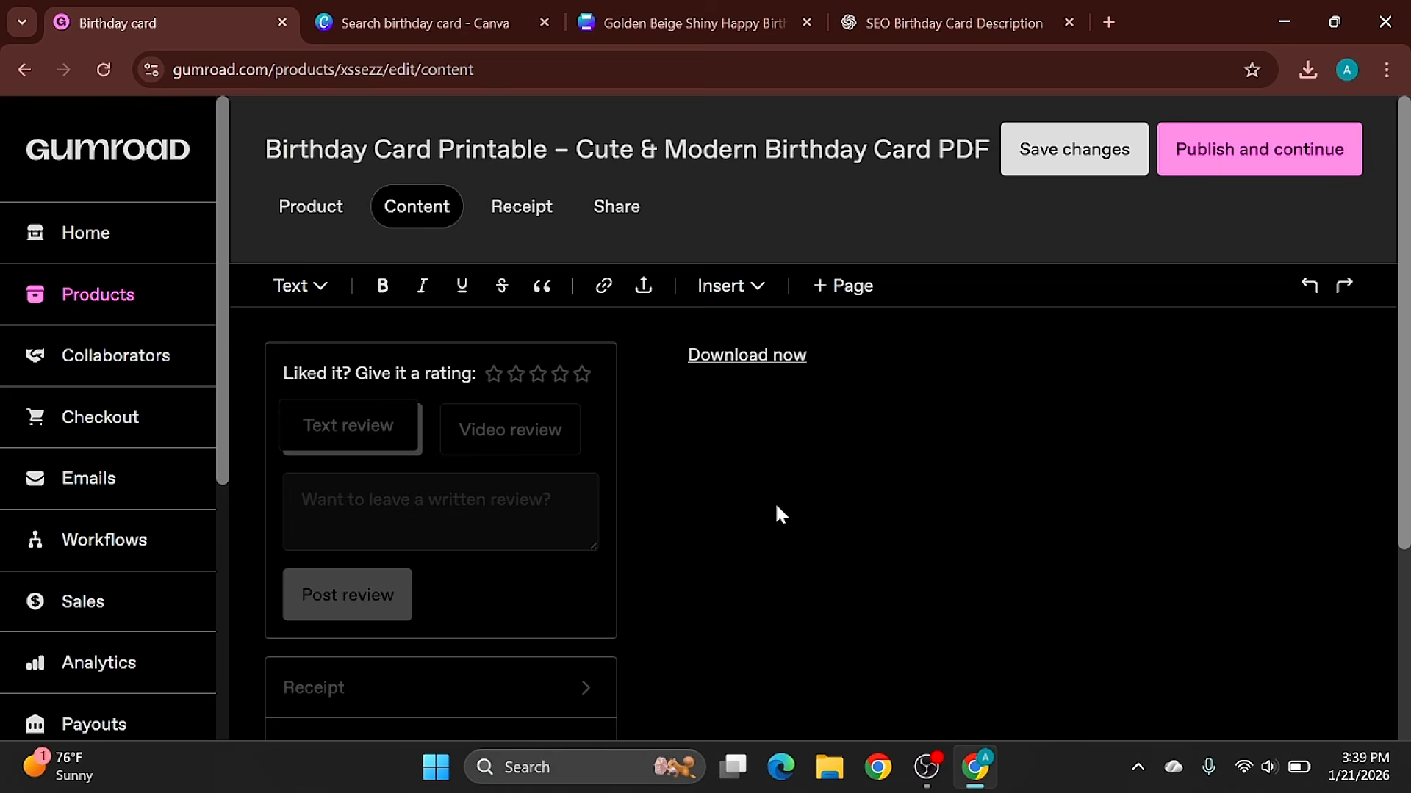
- Try to publish the birthday card product and open the payout settings
left_click(1282, 156)
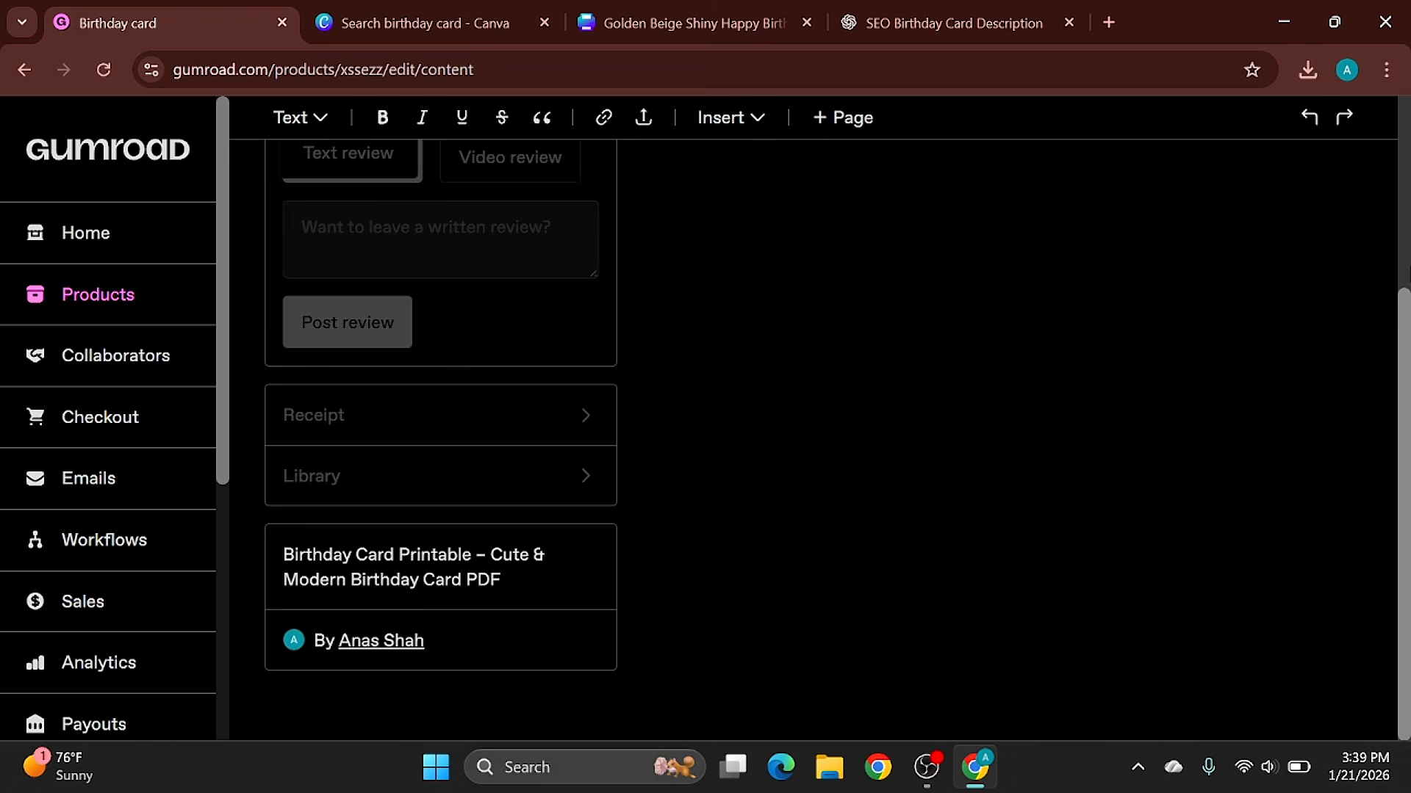
left_click_drag(1405, 464, 1410, 274)
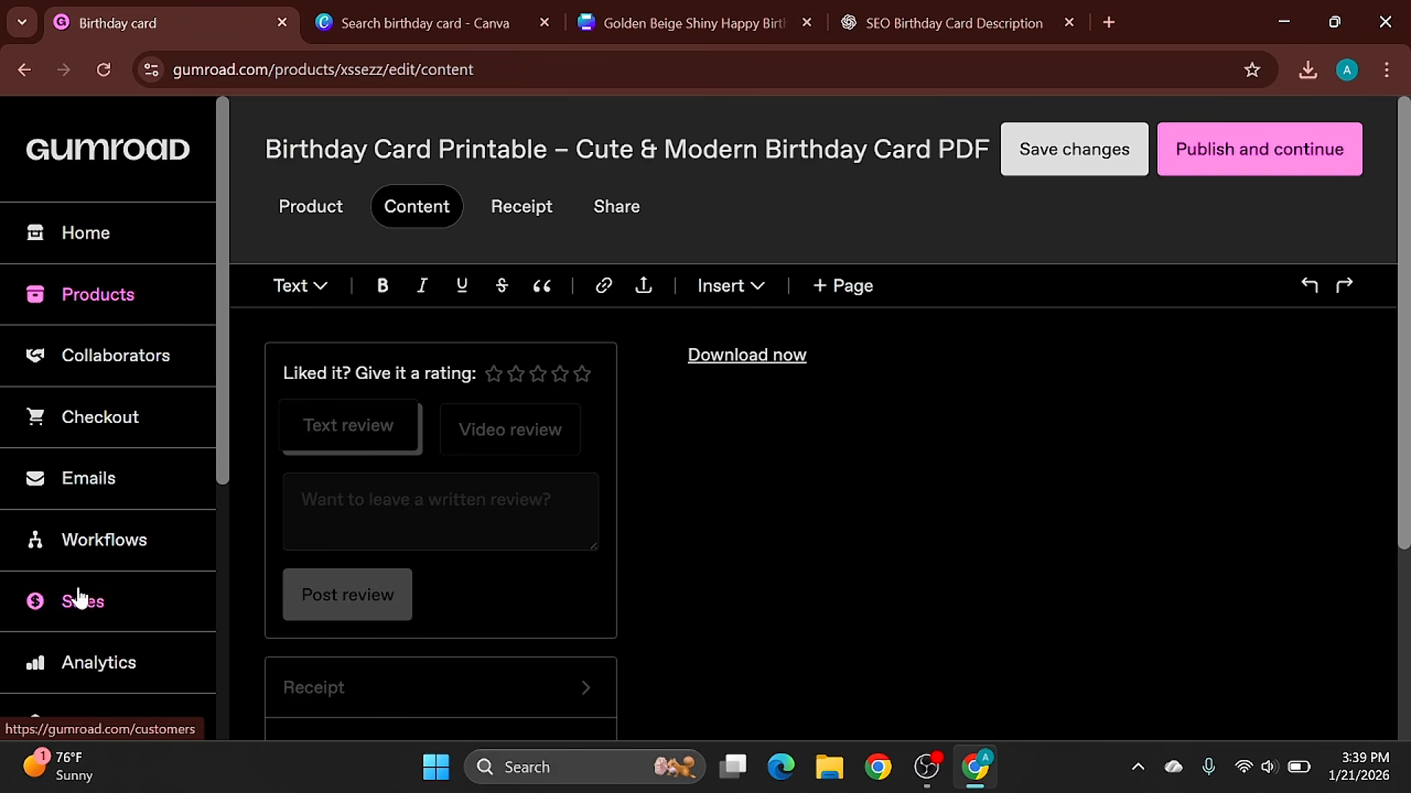
left_click(94, 725)
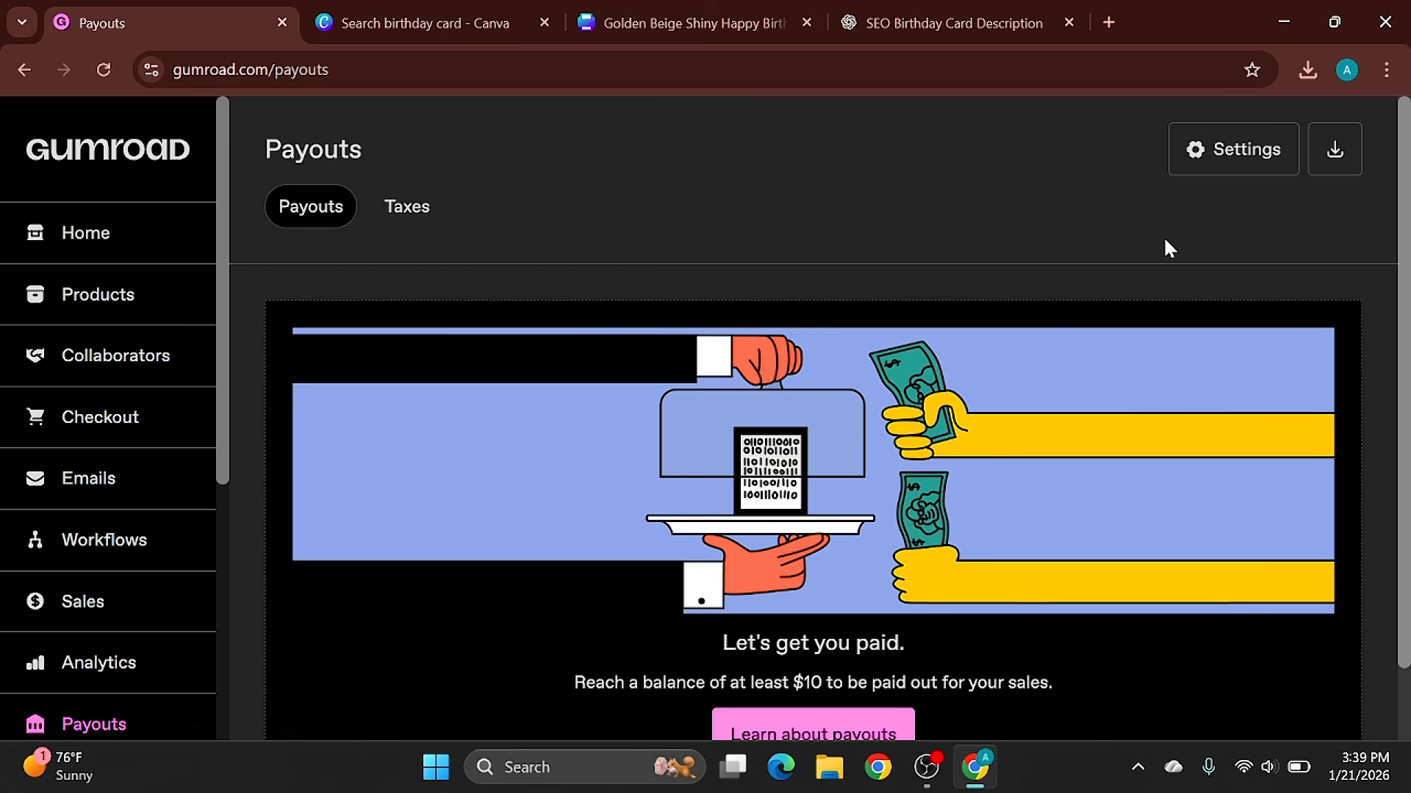
left_click(1220, 162)
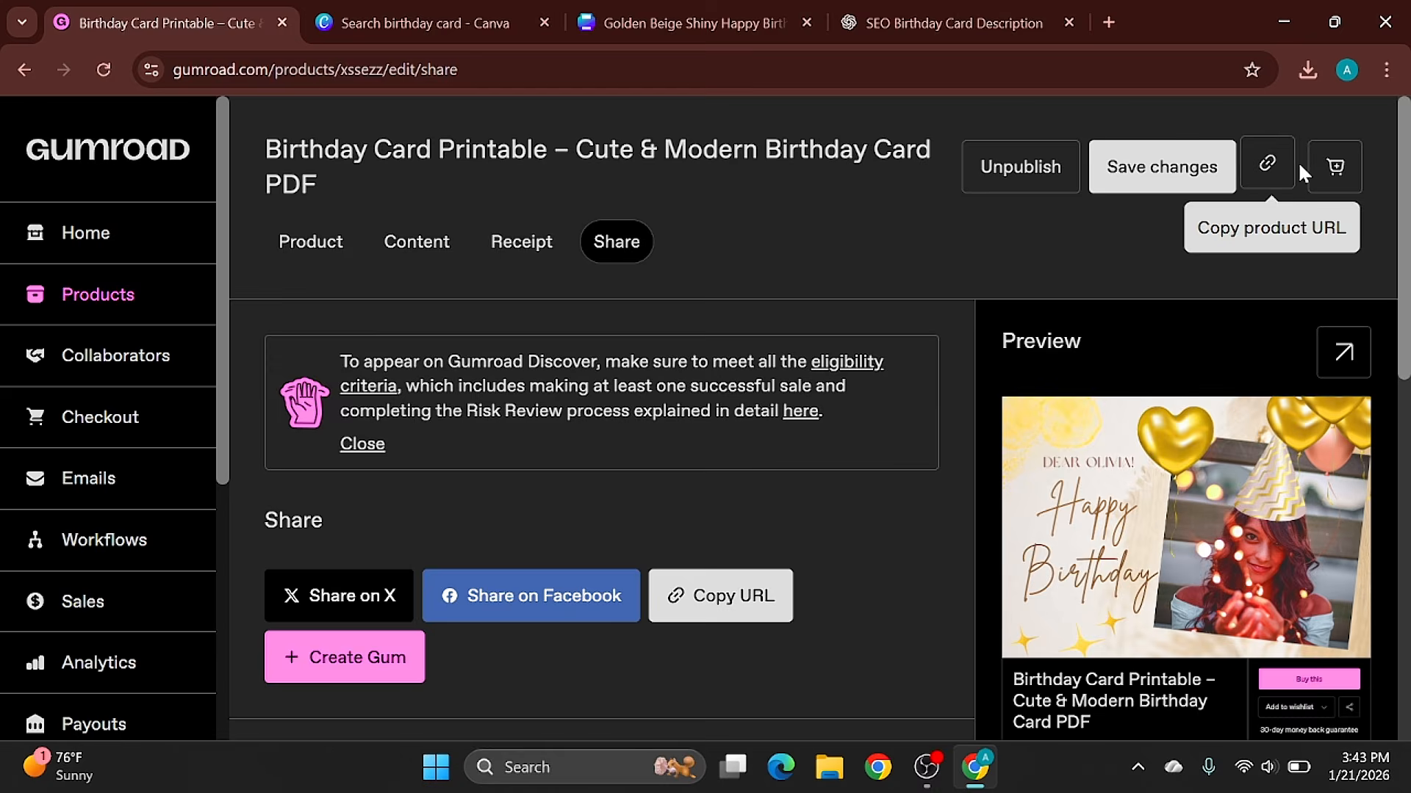
- Copy the published product's URL, open it in a new browser tab and review the live listing
left_click(1260, 158)
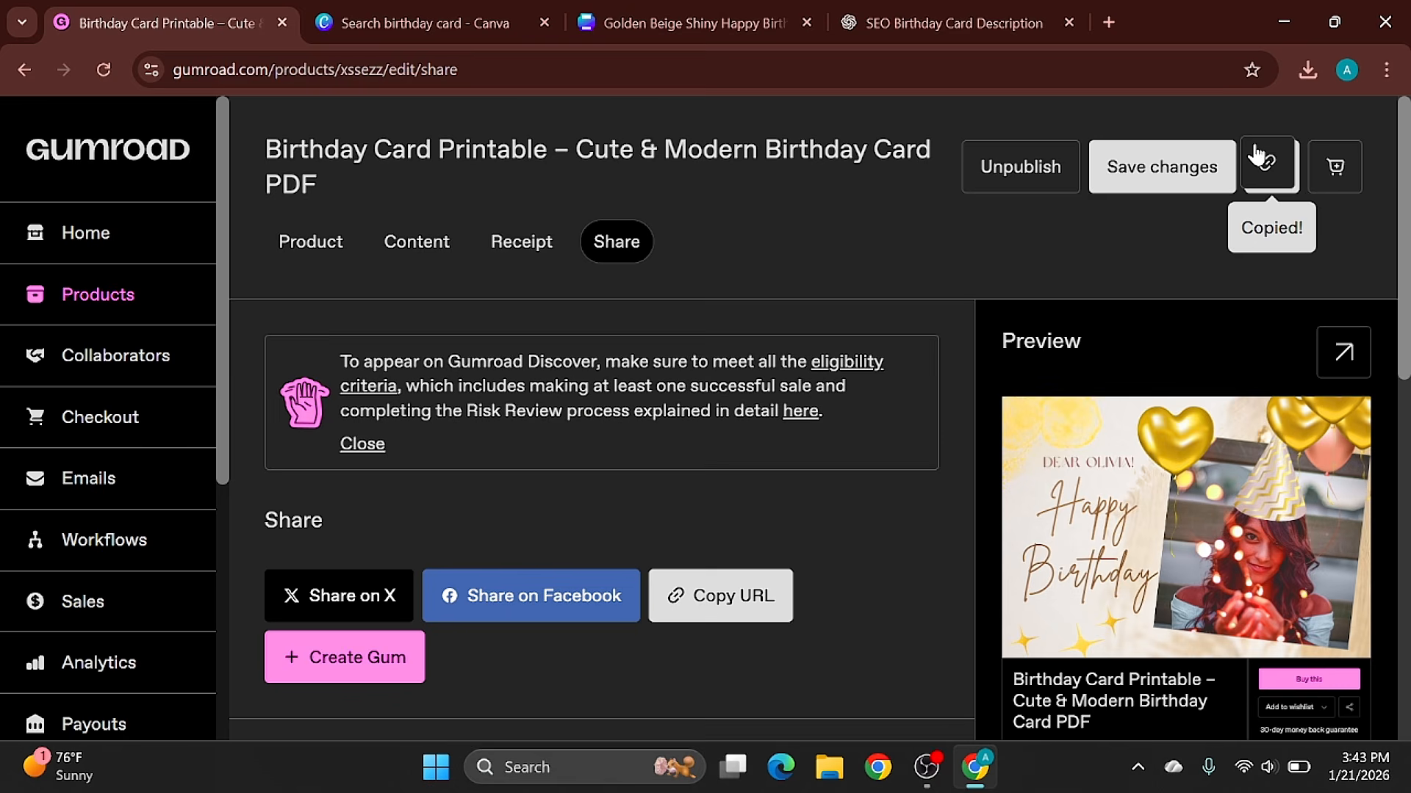
left_click(1108, 21)
key("ctrl+v")
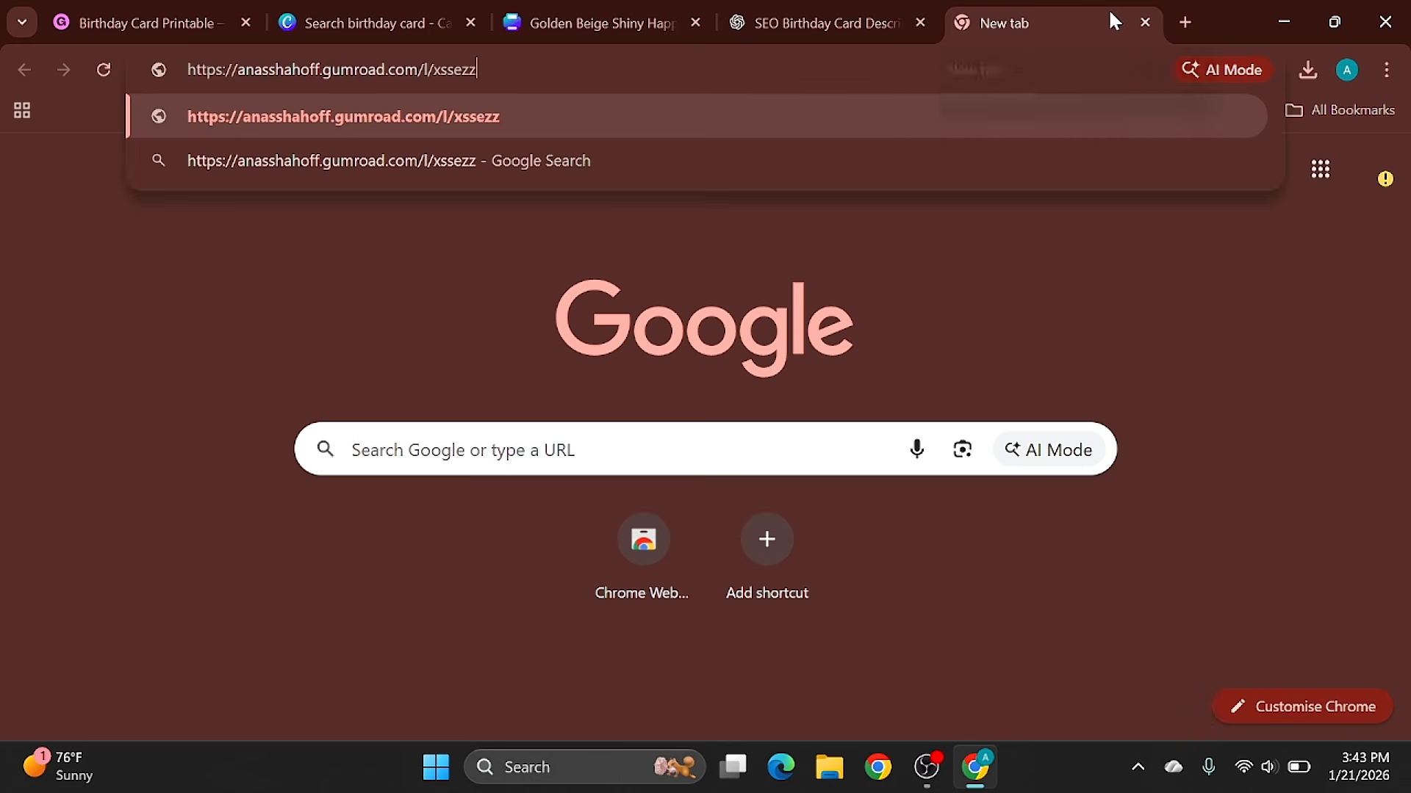
key("Return")
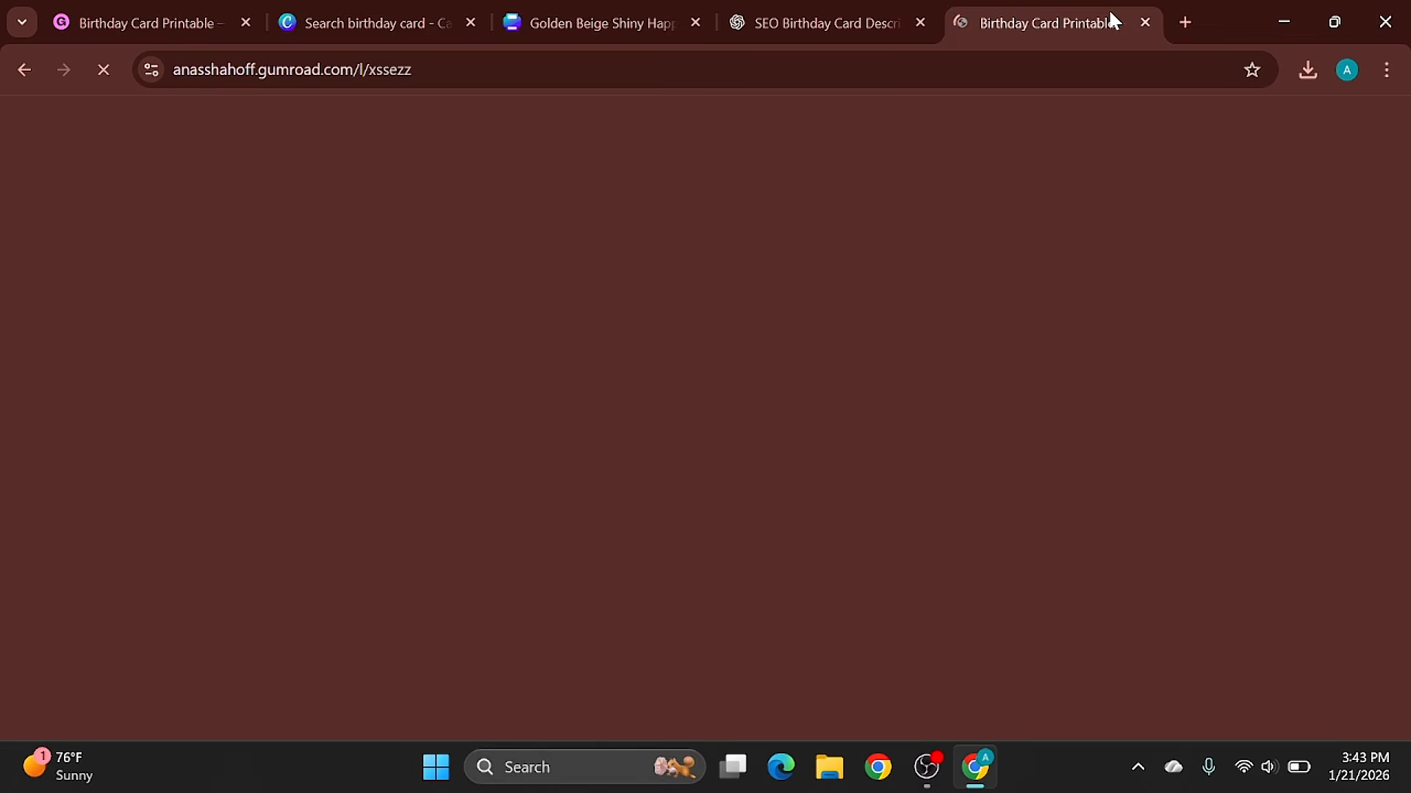
scroll(1376, 462, "down", 3)
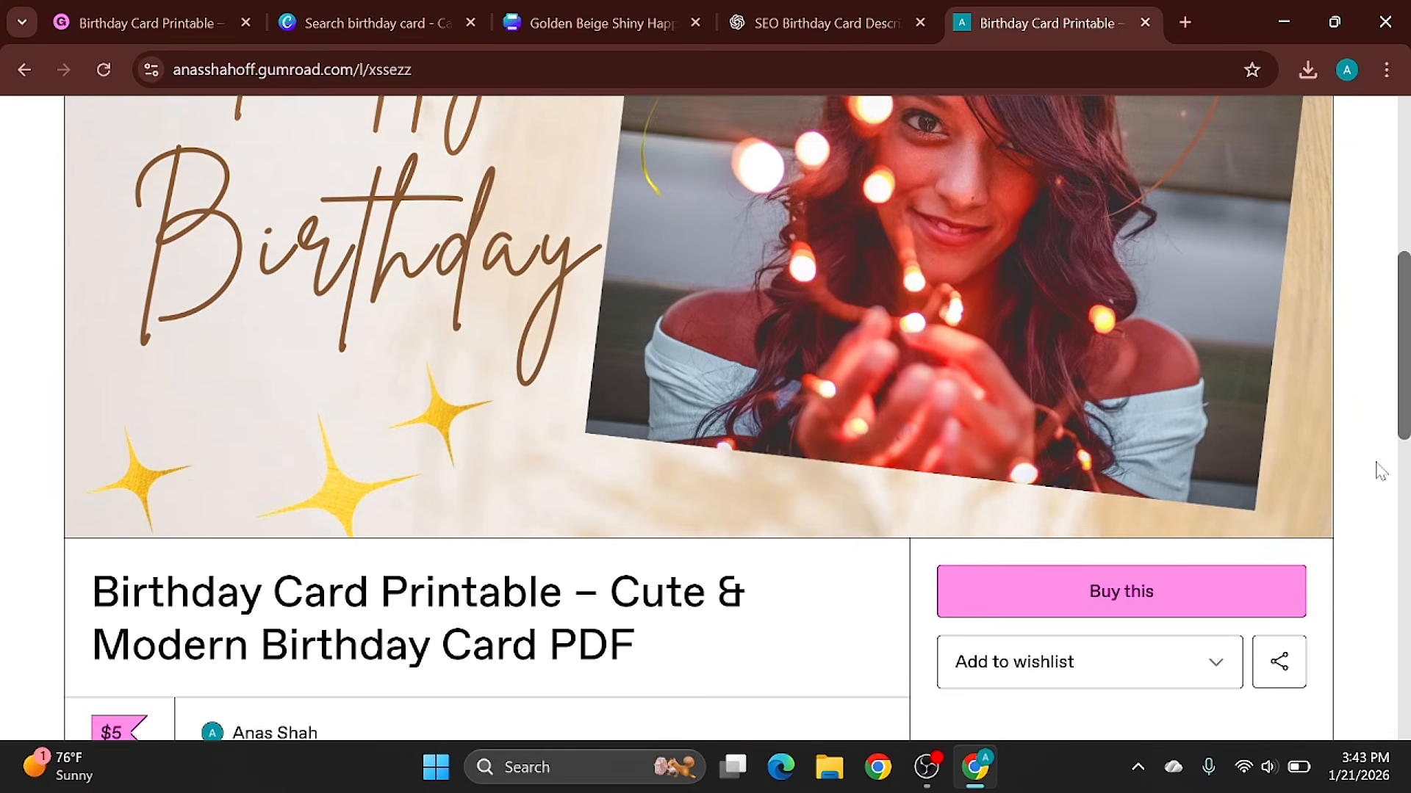
scroll(1380, 471, "down", 3)
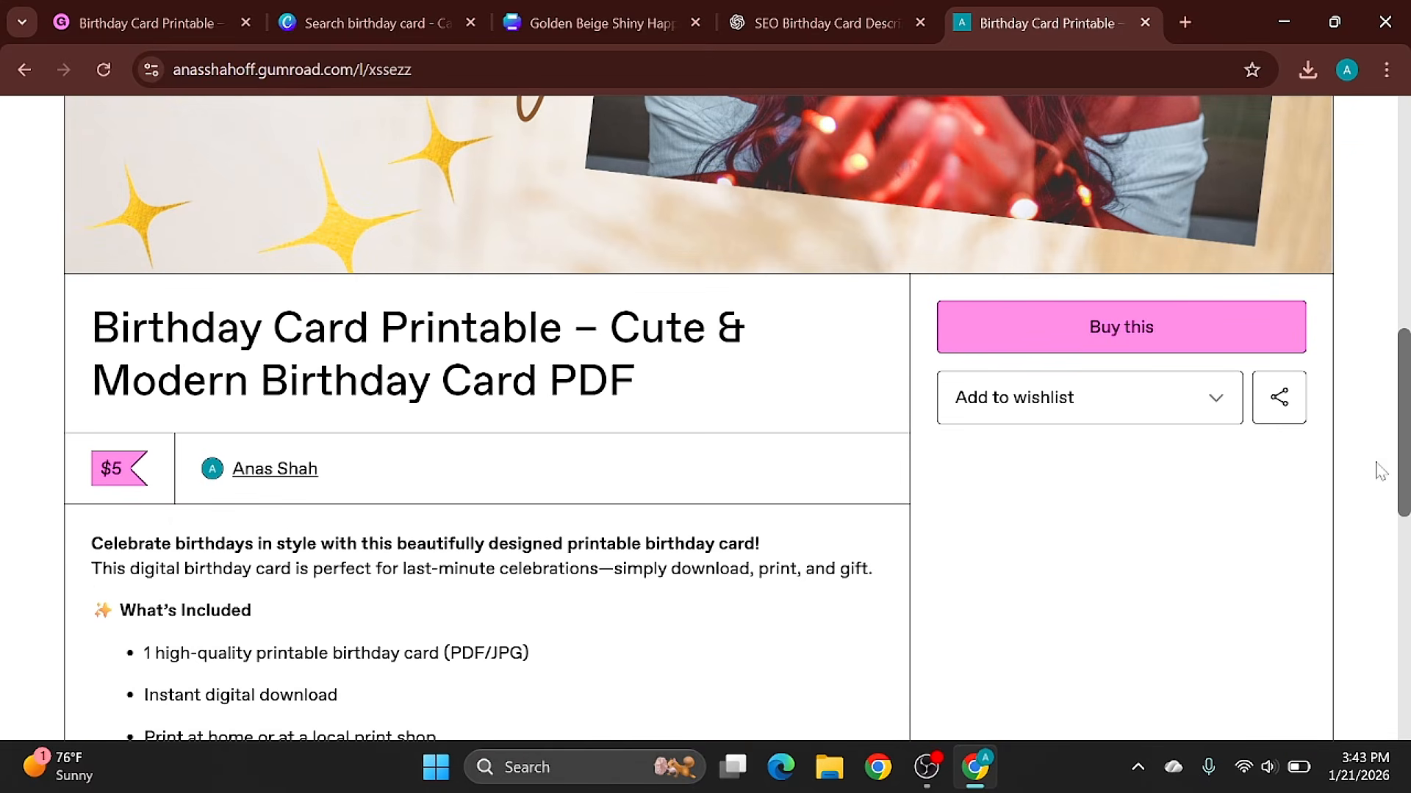
scroll(1378, 470, "down", 2)
scroll(1378, 471, "up", 4)
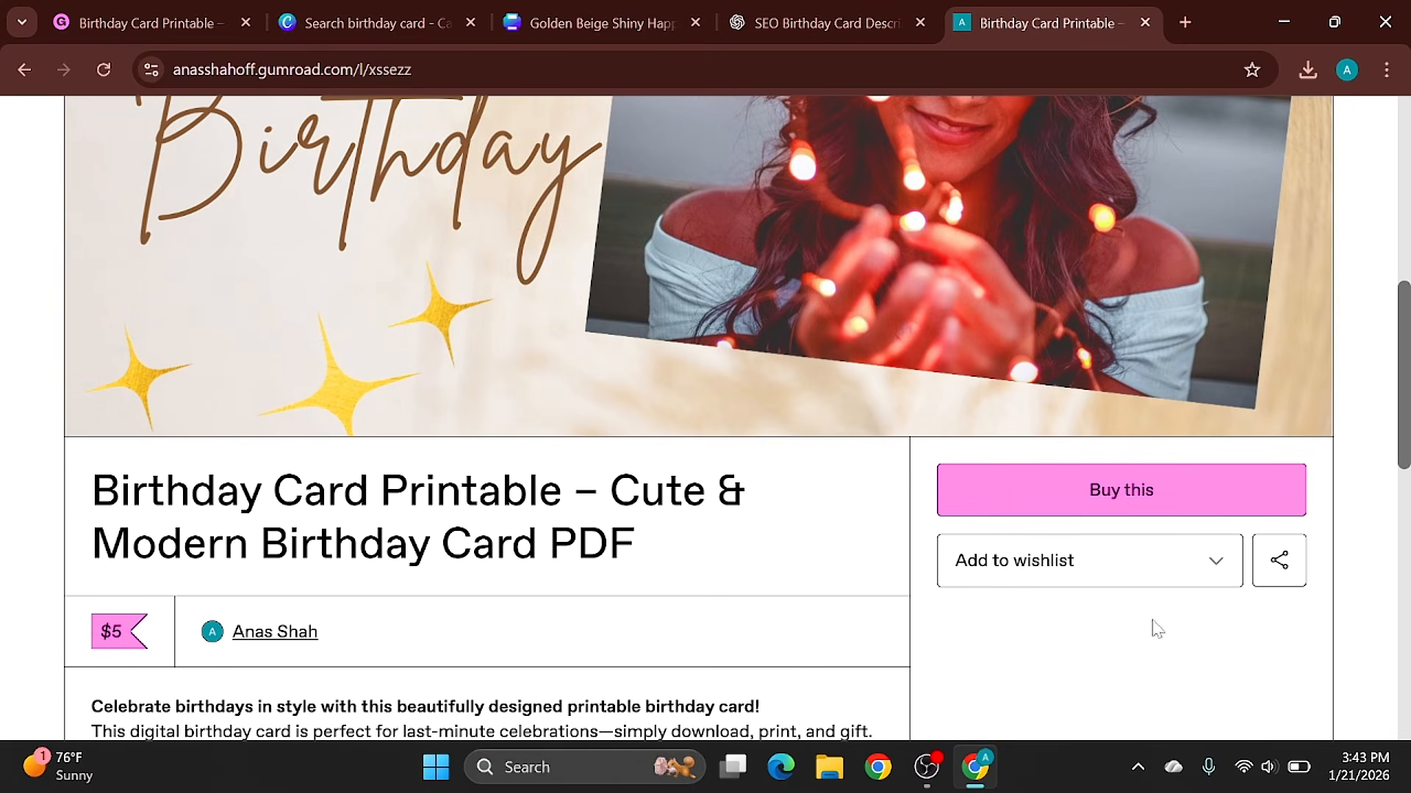
- Buy the birthday card from its listing and submit the payment at checkout with no tip
left_click(1130, 507)
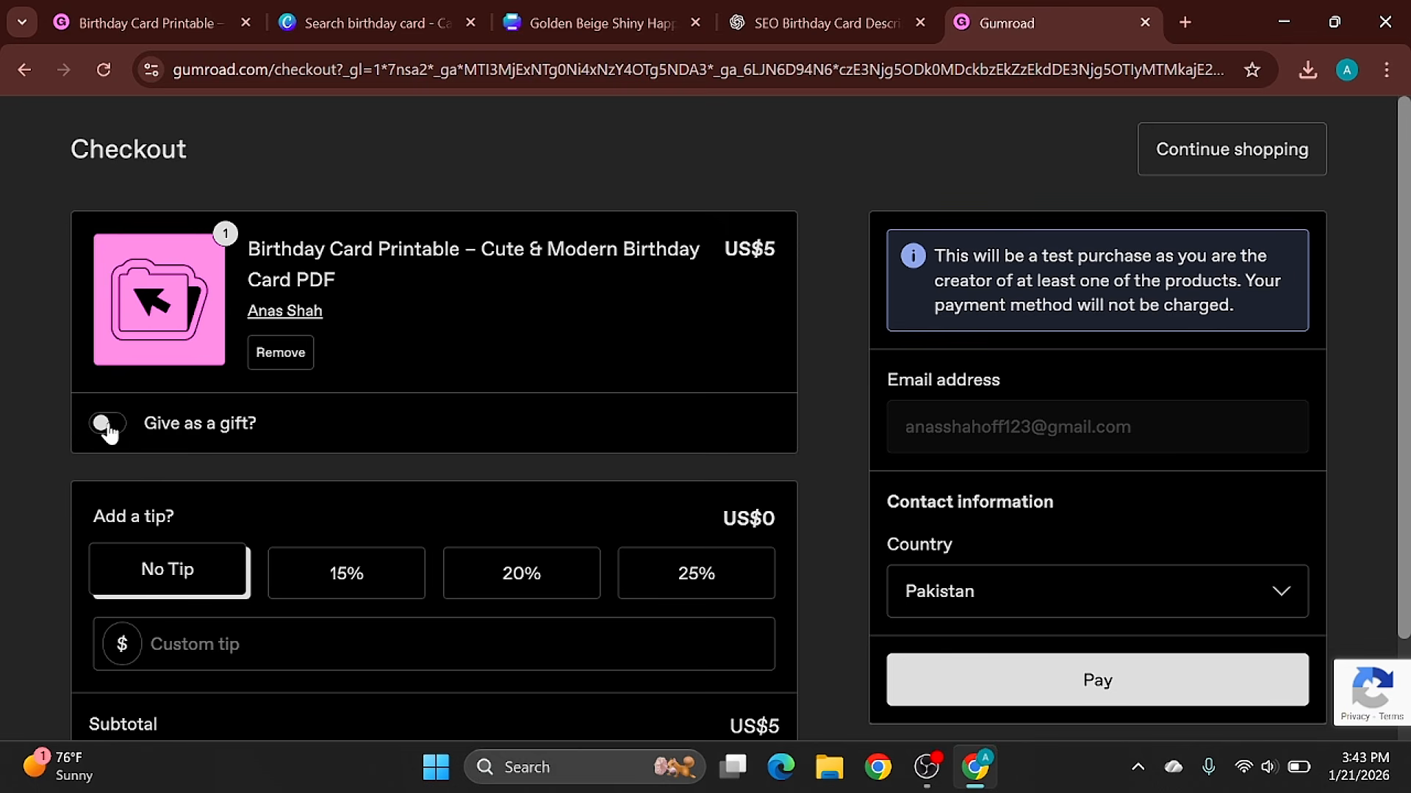
scroll(63, 472, "down", 2)
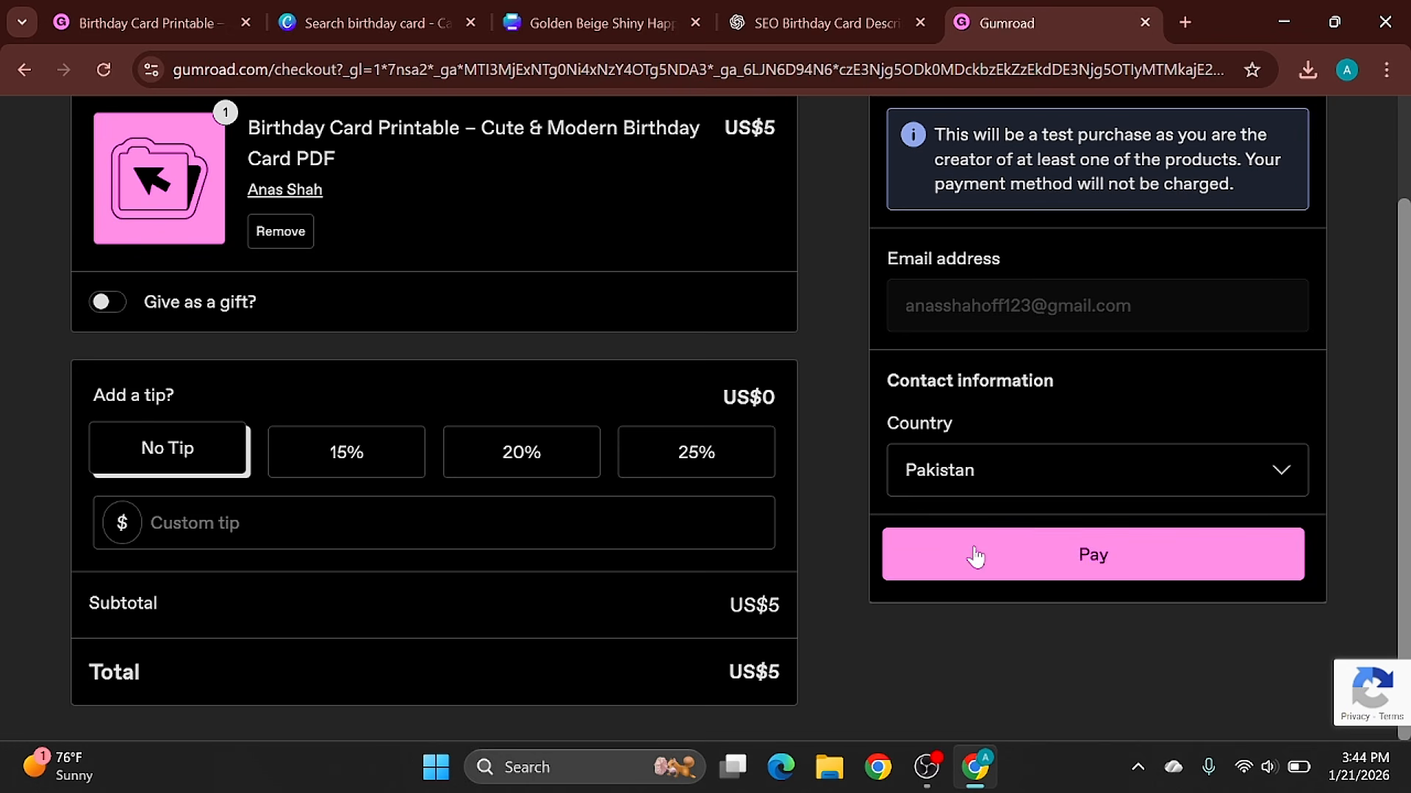
left_click(1110, 579)
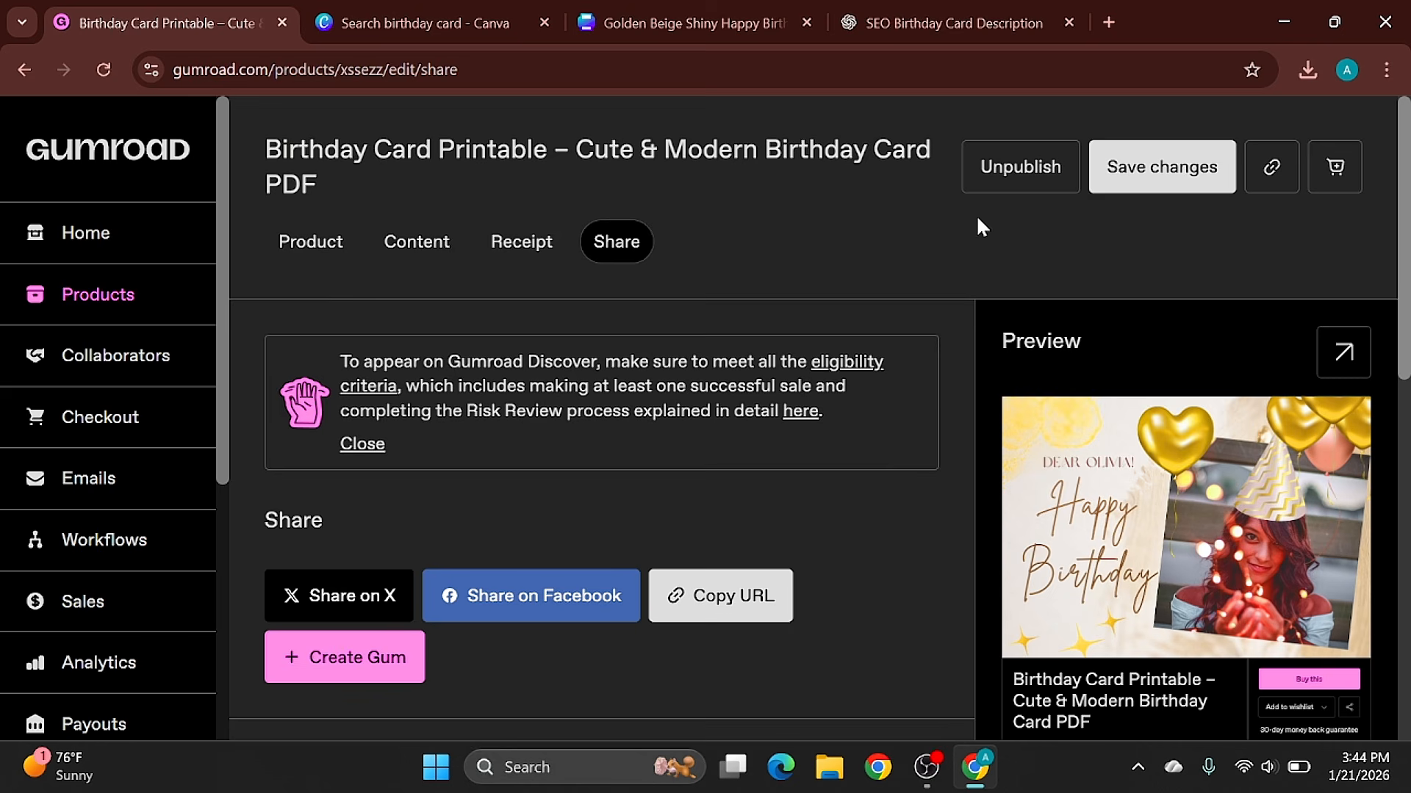
- Switch to Canva's birthday card template search and close the open template preview
left_click_drag(955, 22, 726, 23)
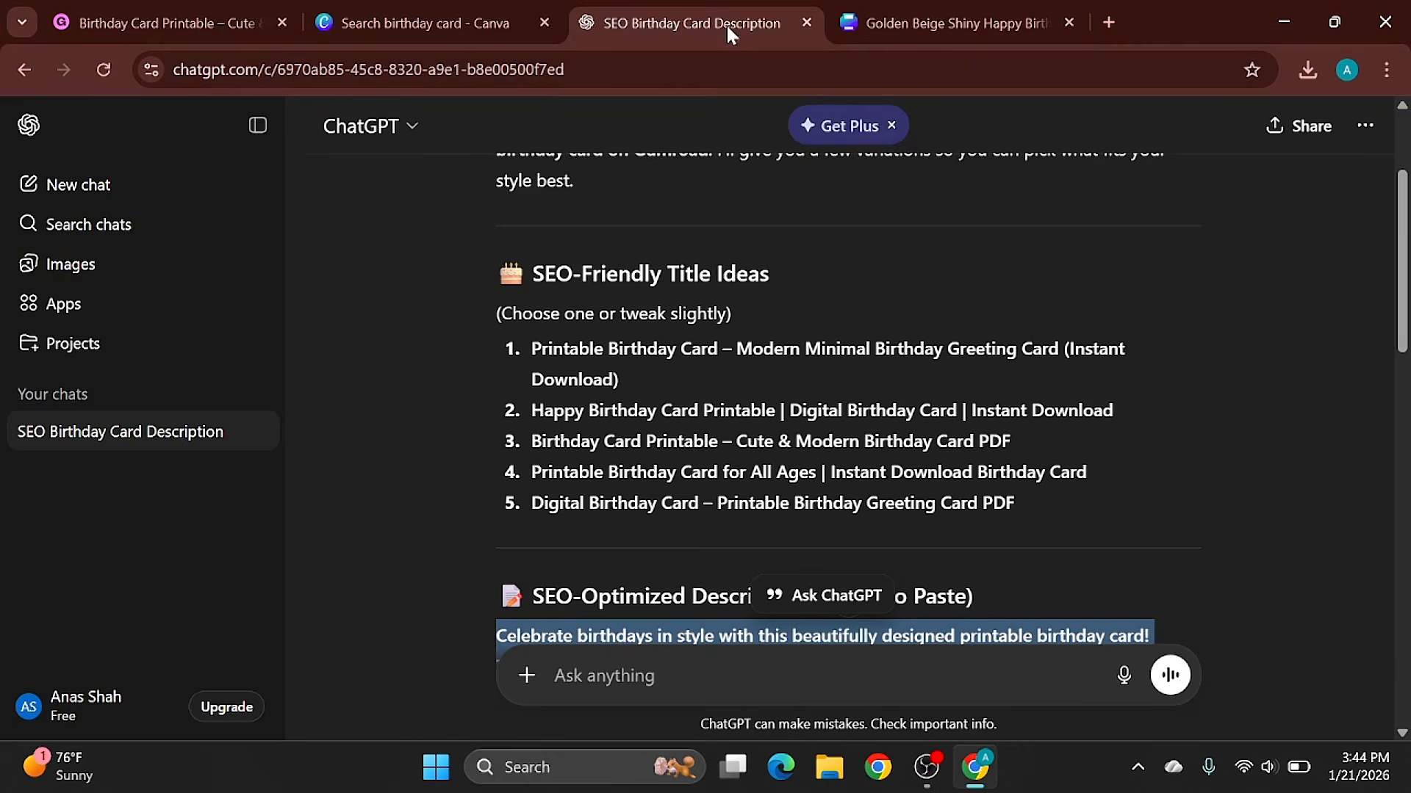
left_click(444, 16)
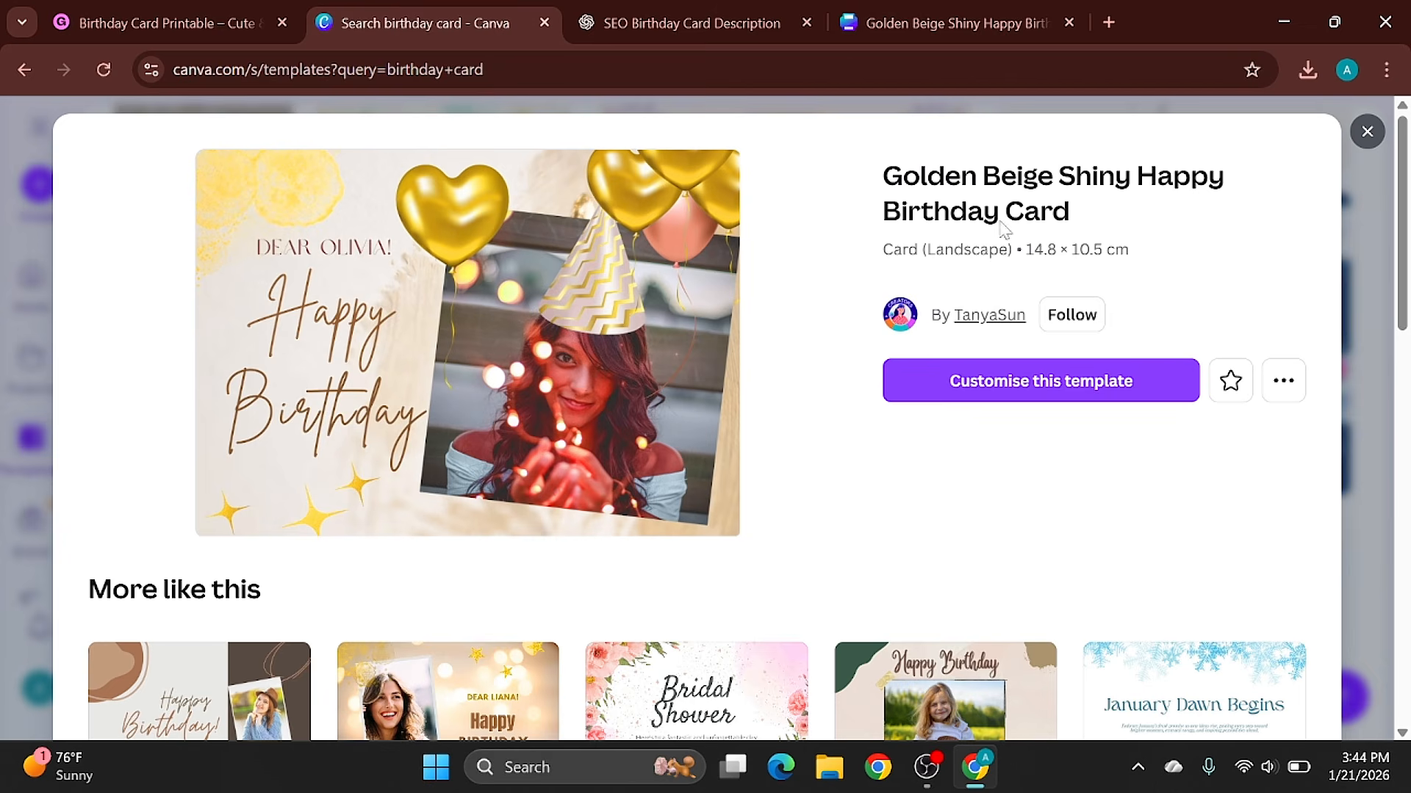
left_click(1367, 132)
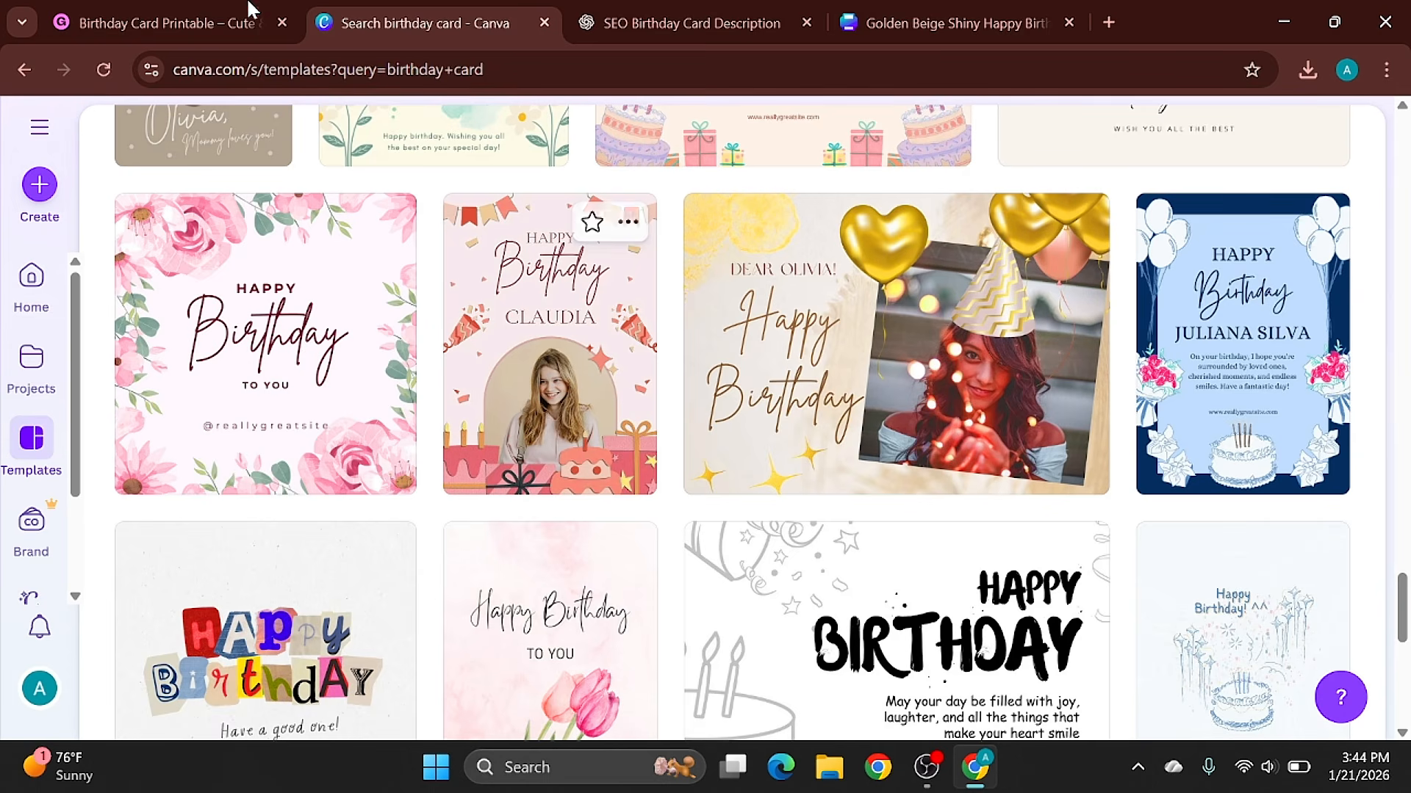
- Revisit the Gumroad product, go back to the "Birthday card" search results, and browse more birthday card templates in Canva
left_click(246, 10)
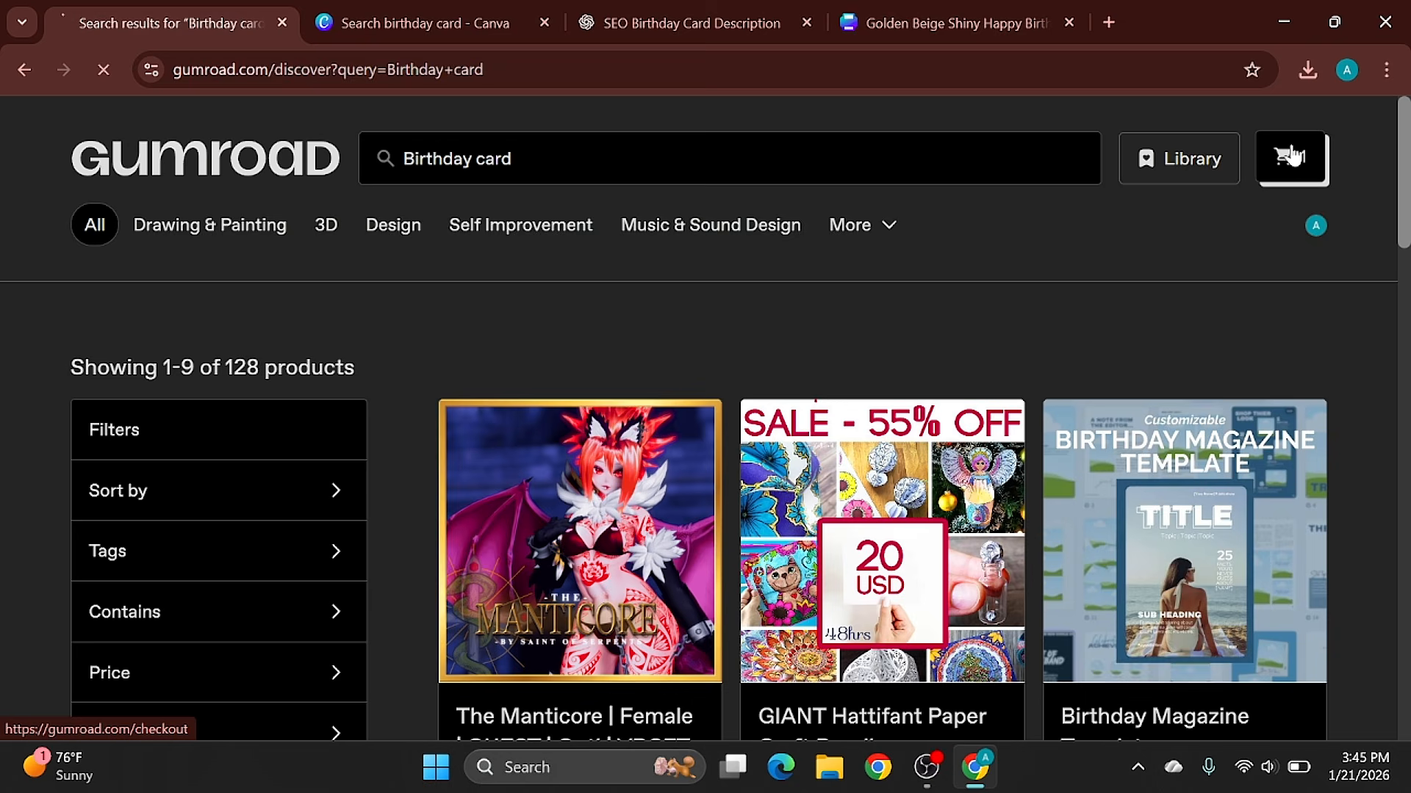
left_click(1291, 155)
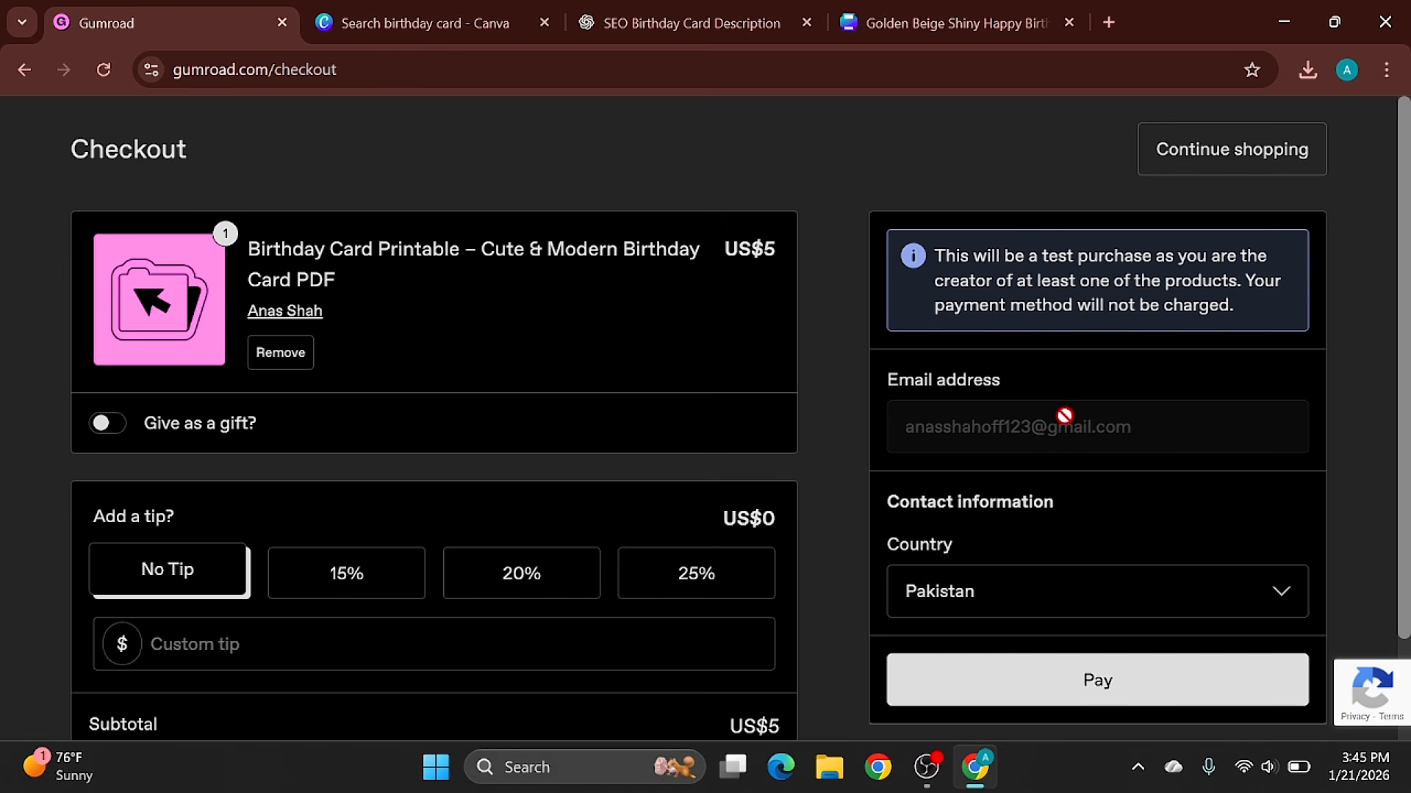
left_click(22, 69)
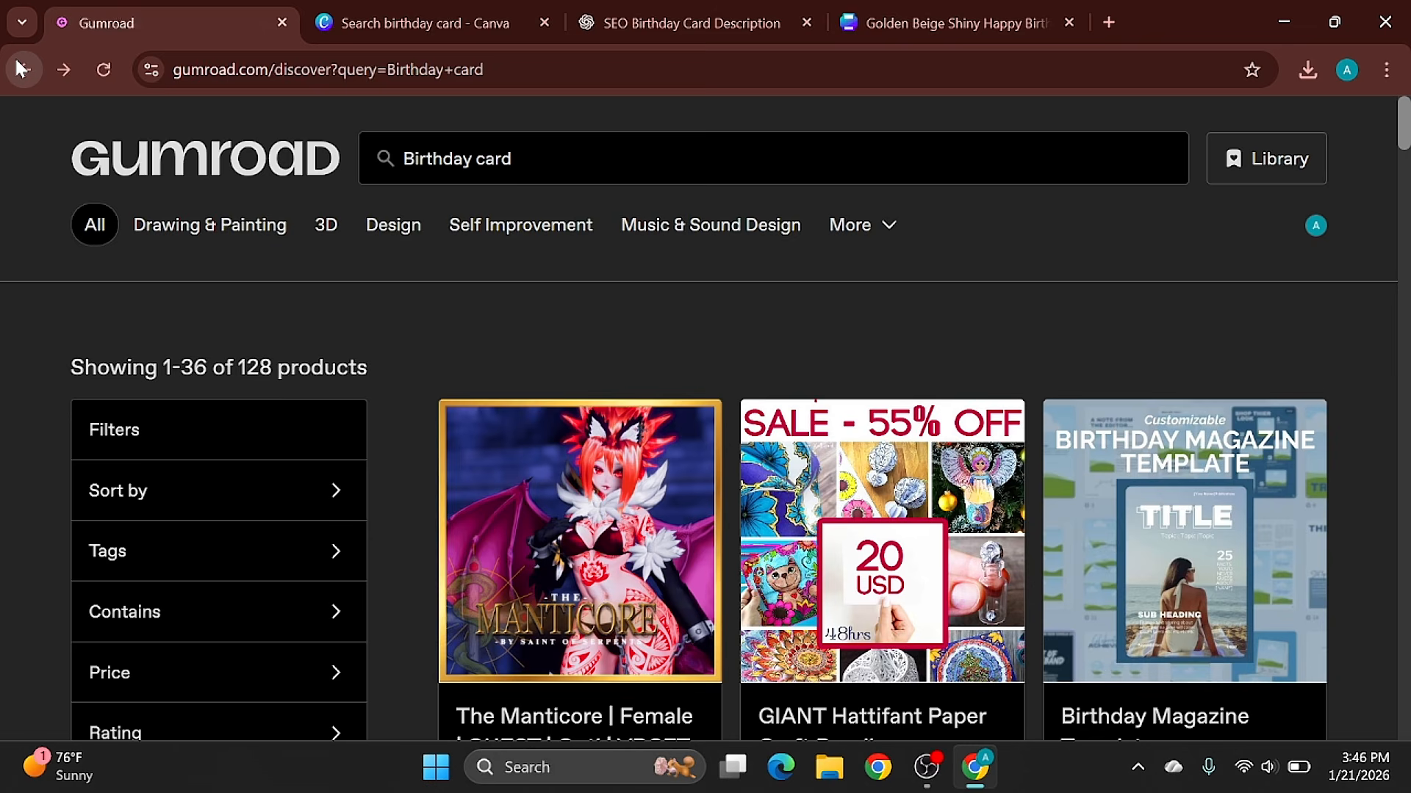
left_click(309, 12)
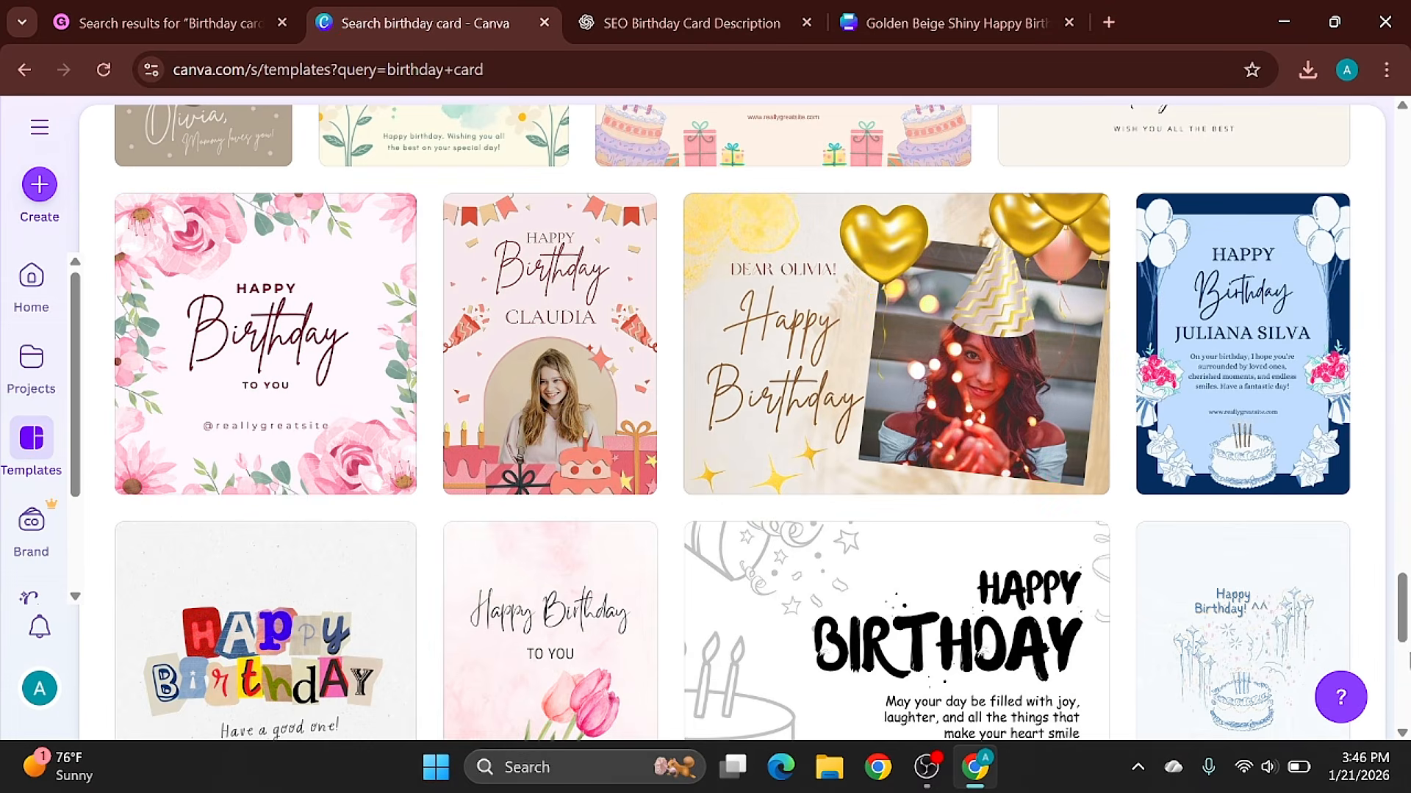
left_click(1408, 654)
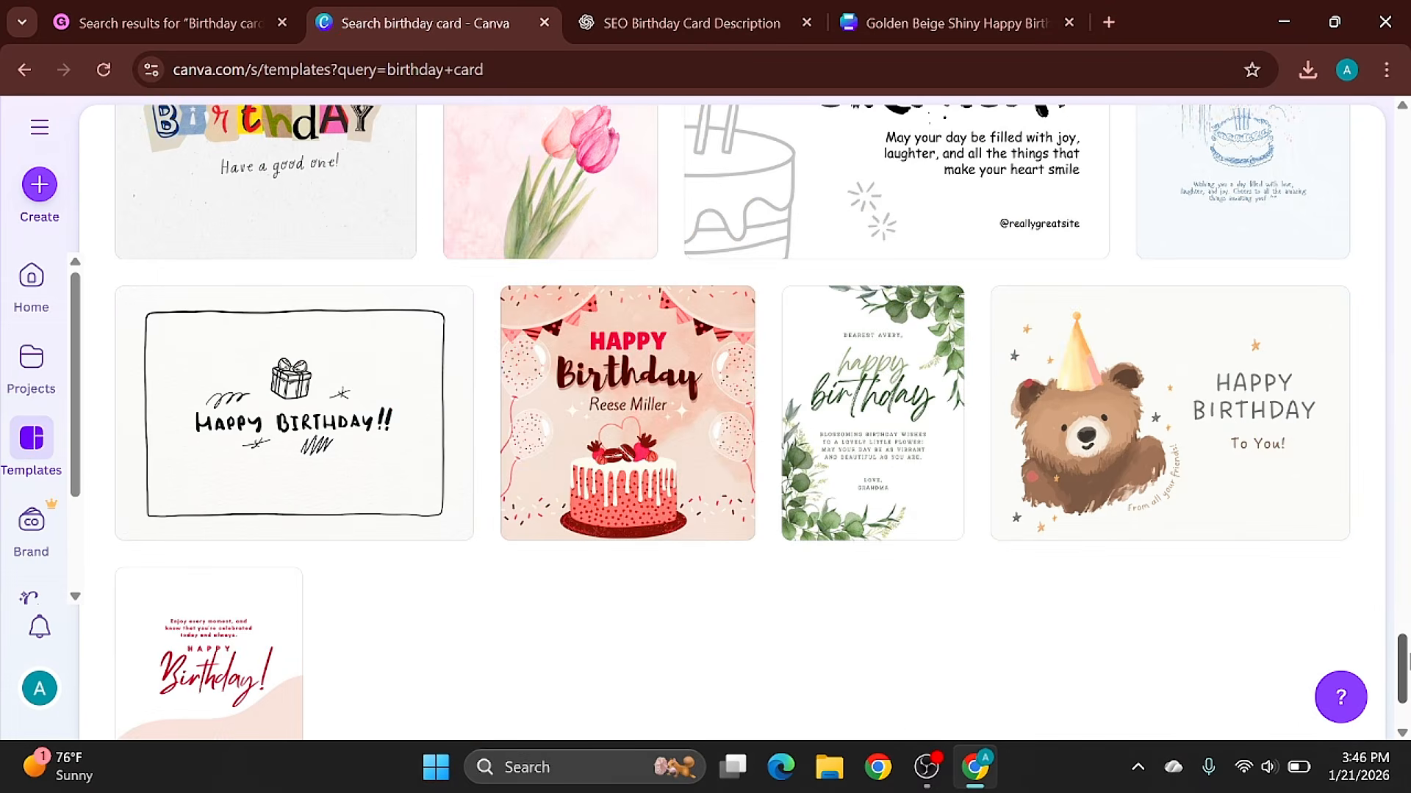
- Switch back to Gumroad, leave the "Birthday card" search results, look at the Collaborators page and open the list of all products
left_click(224, 9)
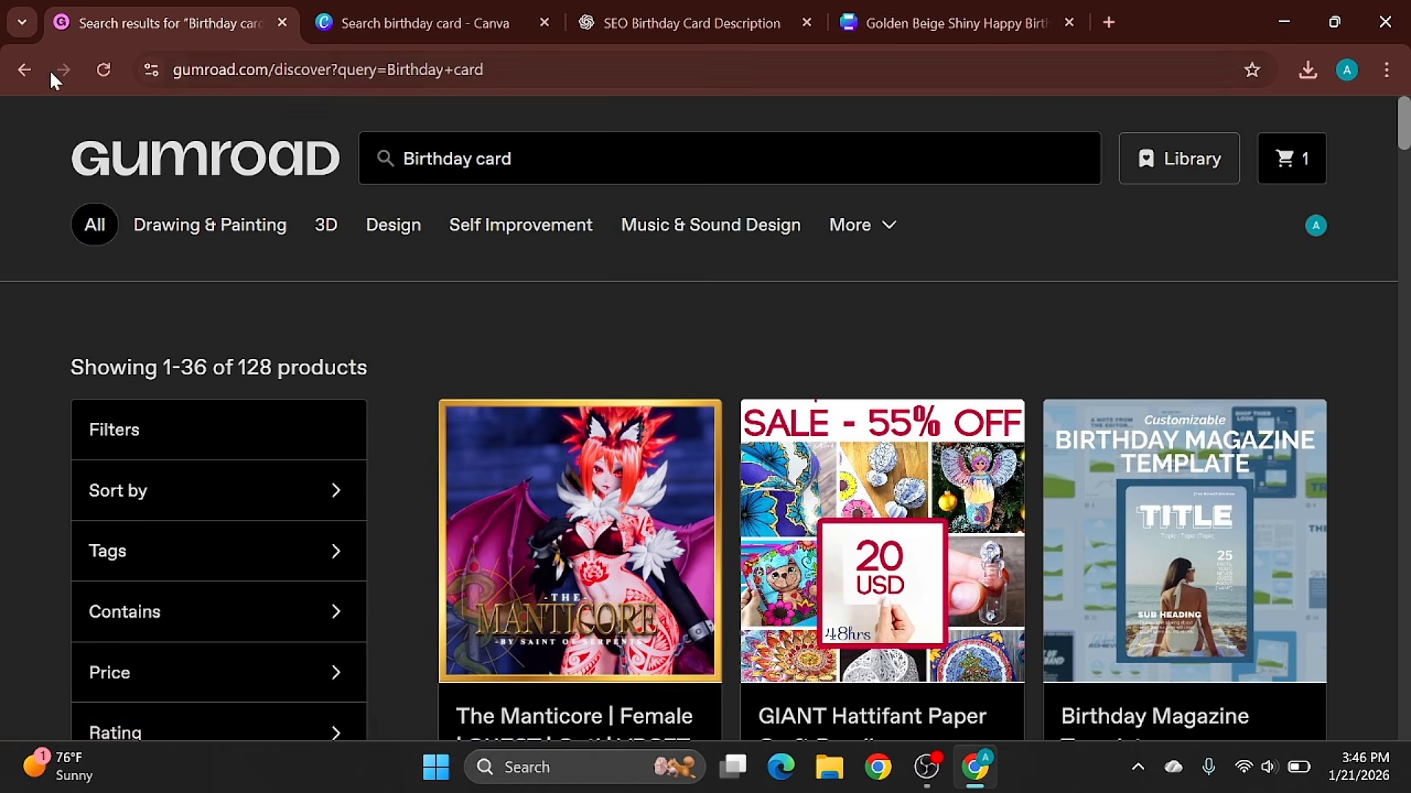
left_click(9, 86)
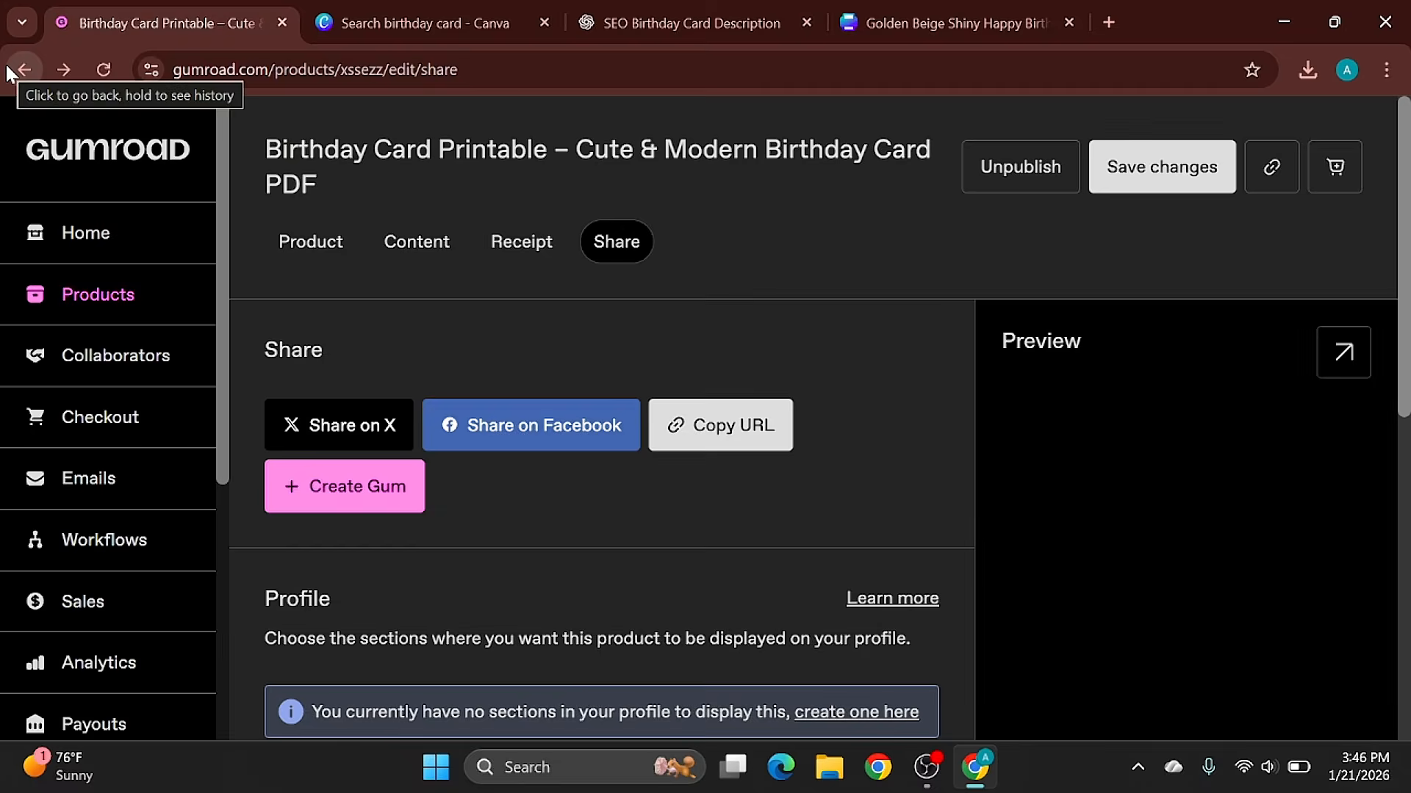
left_click(107, 355)
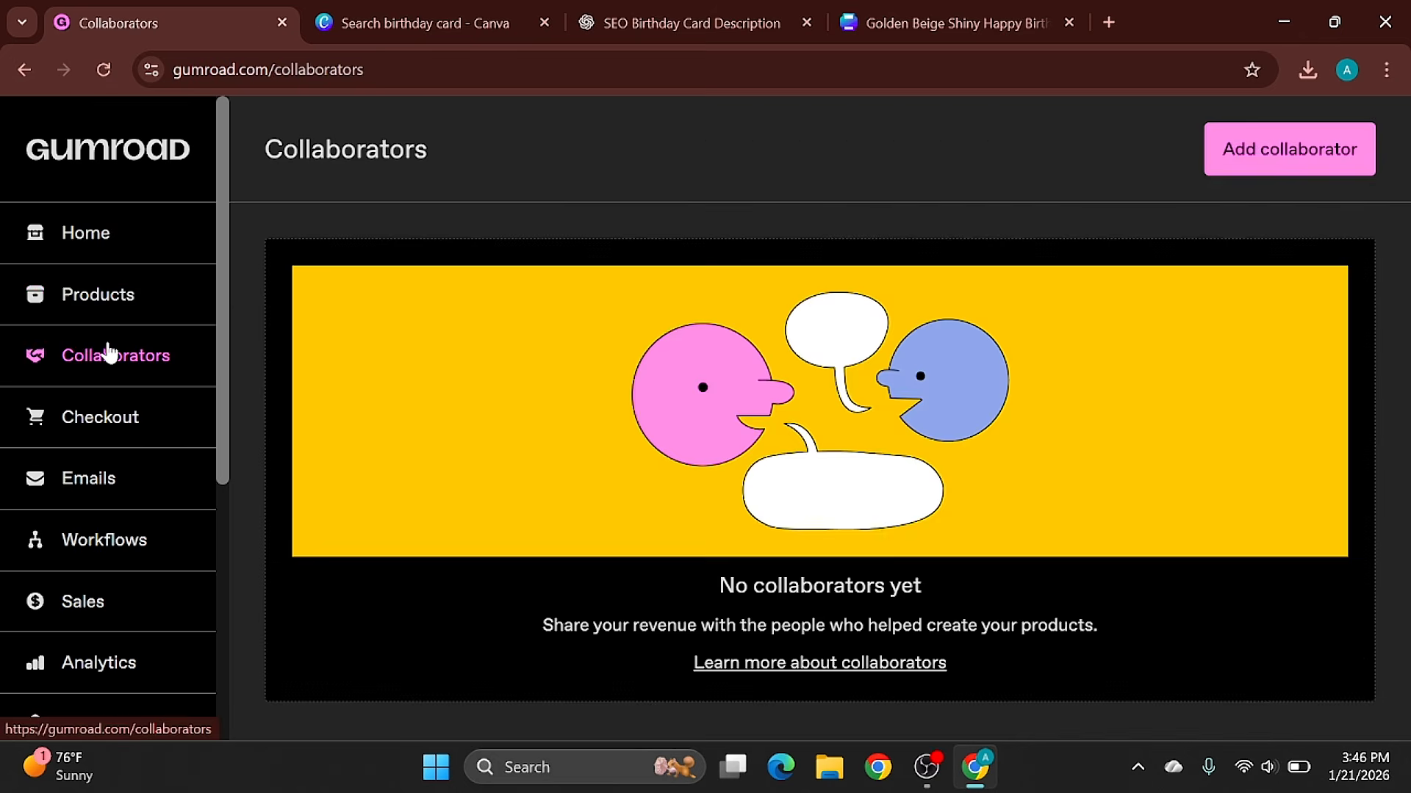
left_click(109, 303)
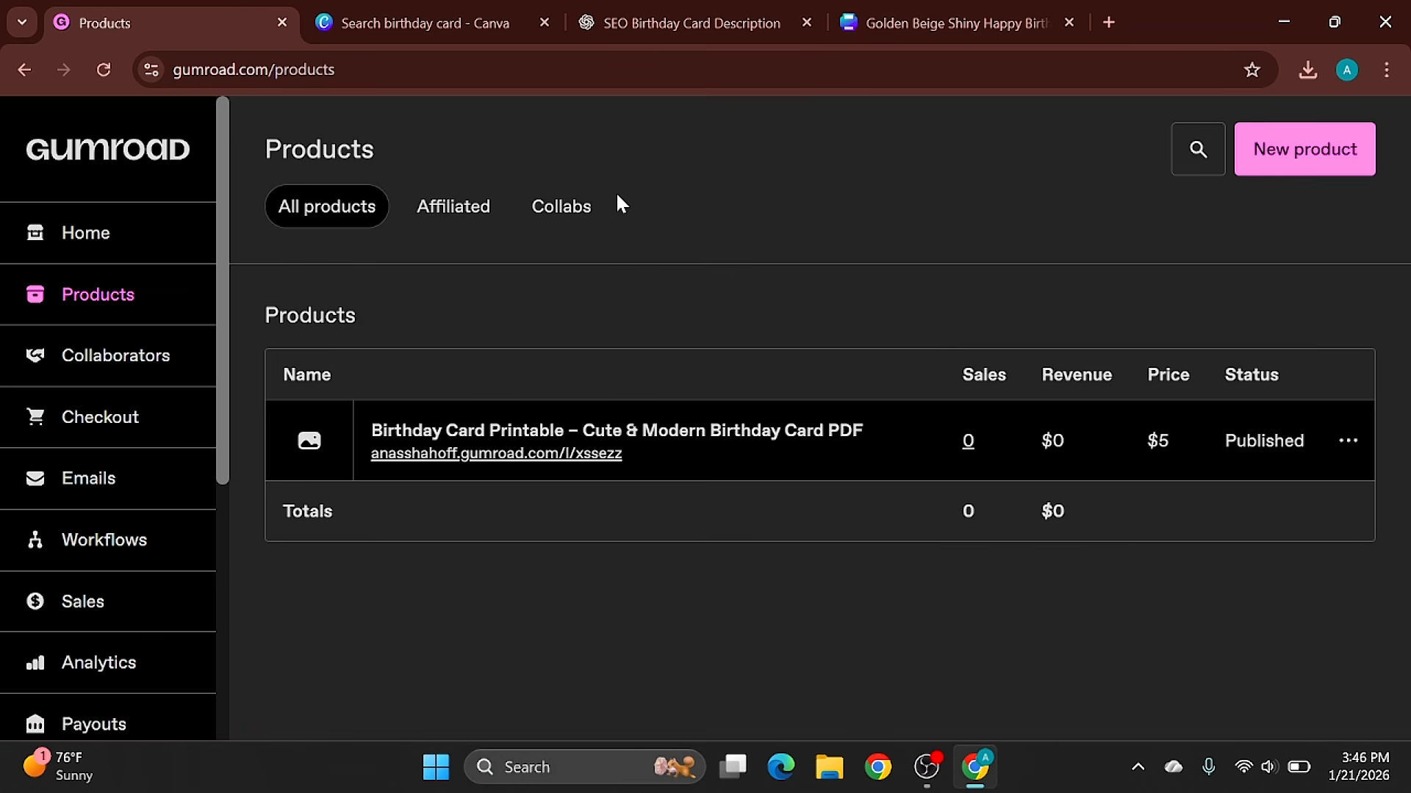
- Open the Gumroad Affiliates page from the affiliated products and copy the Discover affiliate link
left_click(470, 221)
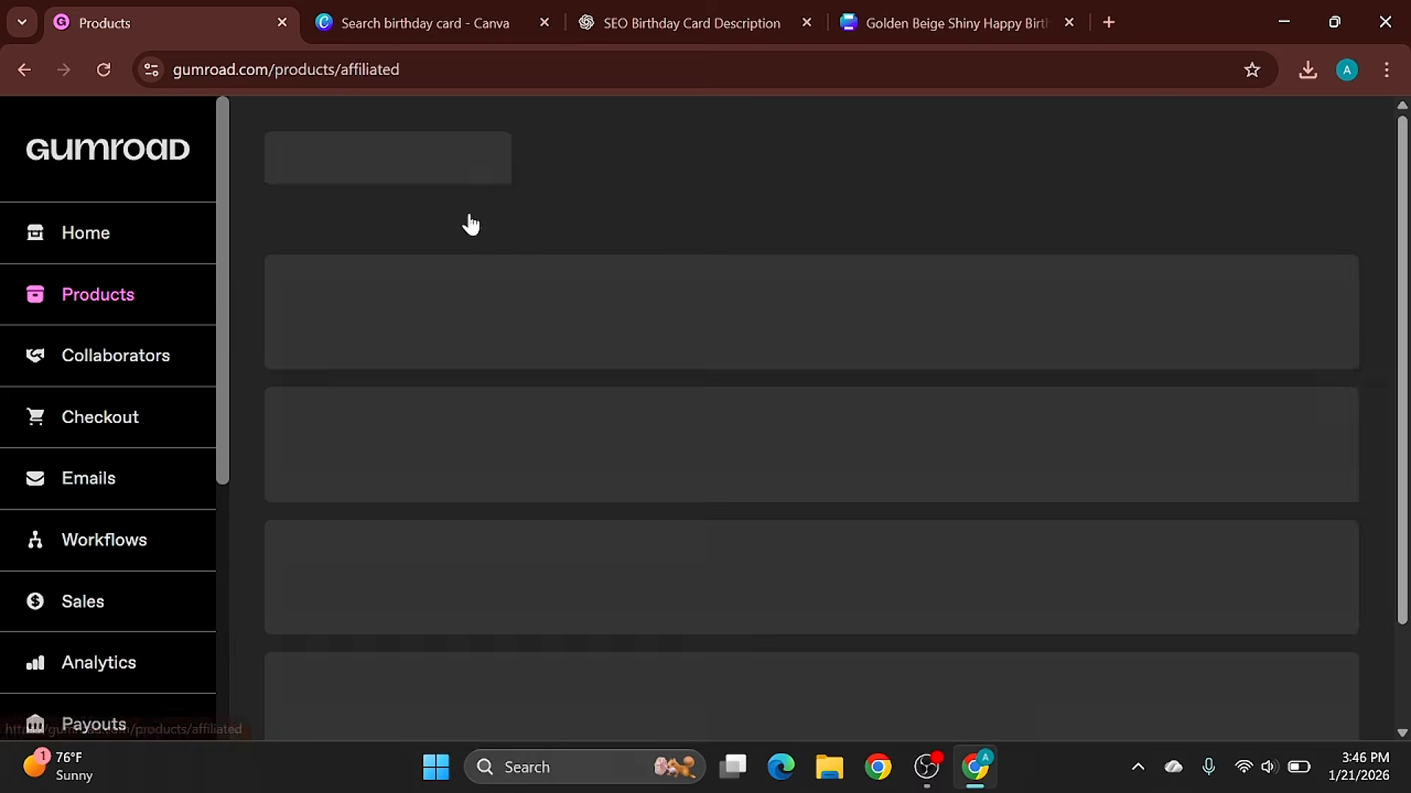
left_click(1310, 155)
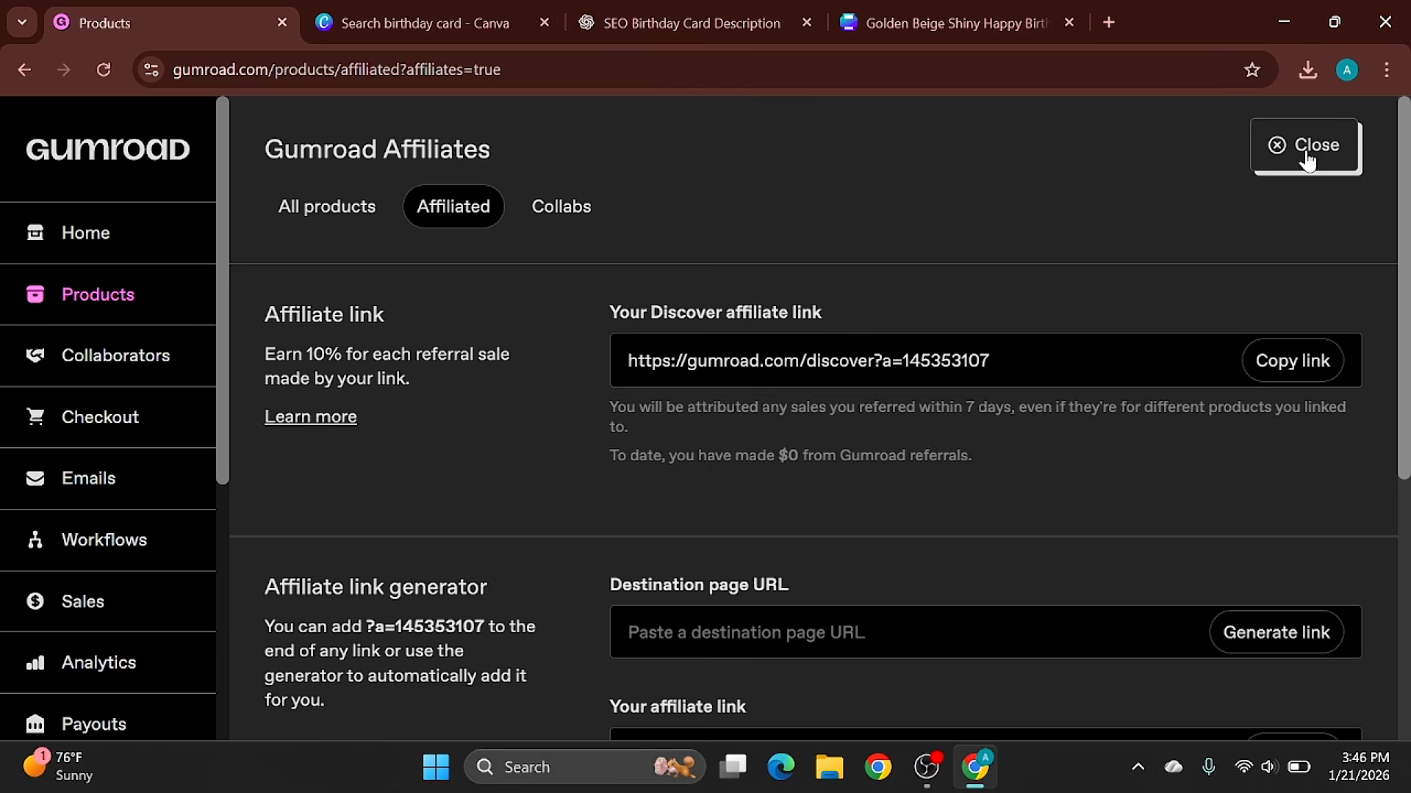
left_click(1312, 358)
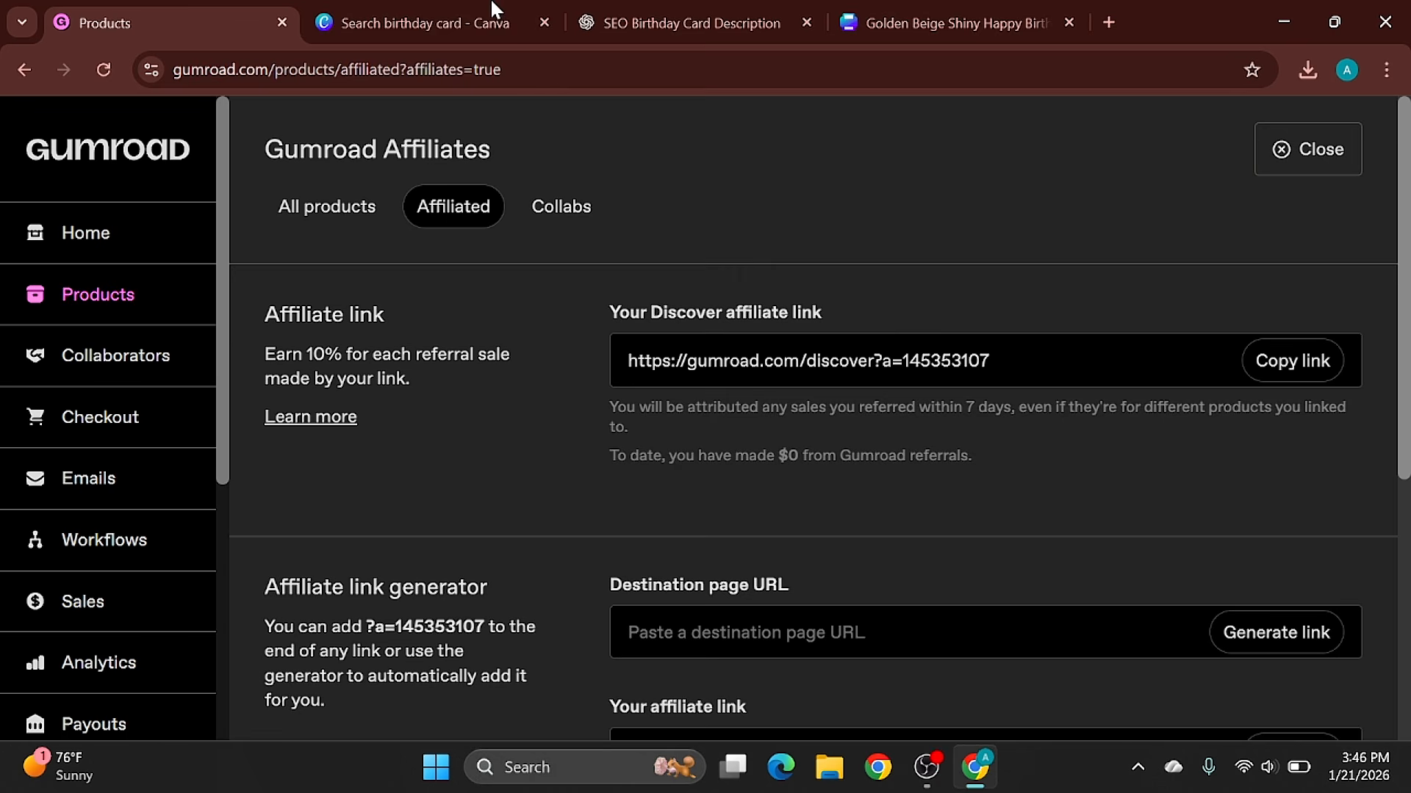
- Open a new collaborator form from the Collabs products and examine its email field and the revenue cut for all products
left_click(555, 202)
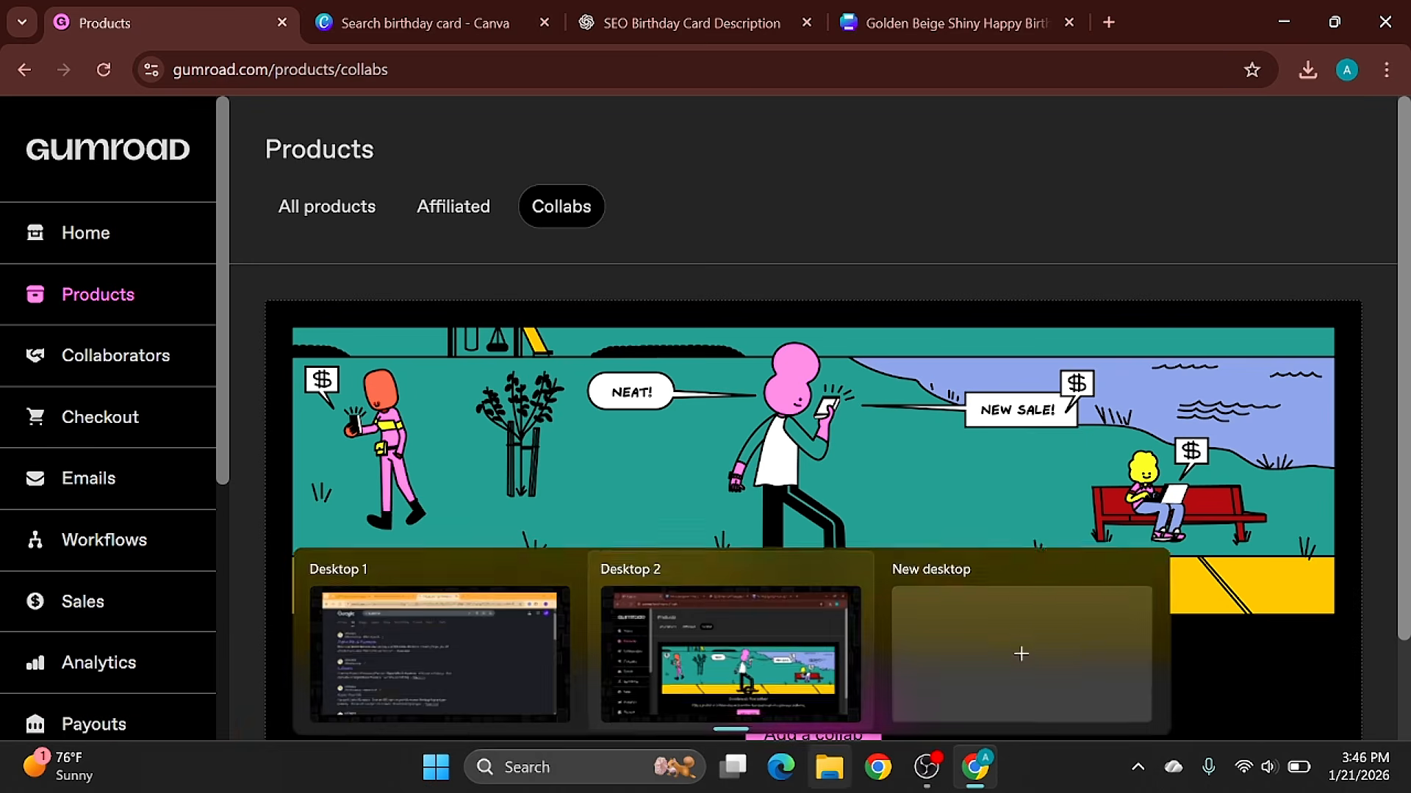
left_click(813, 731)
left_click(948, 297)
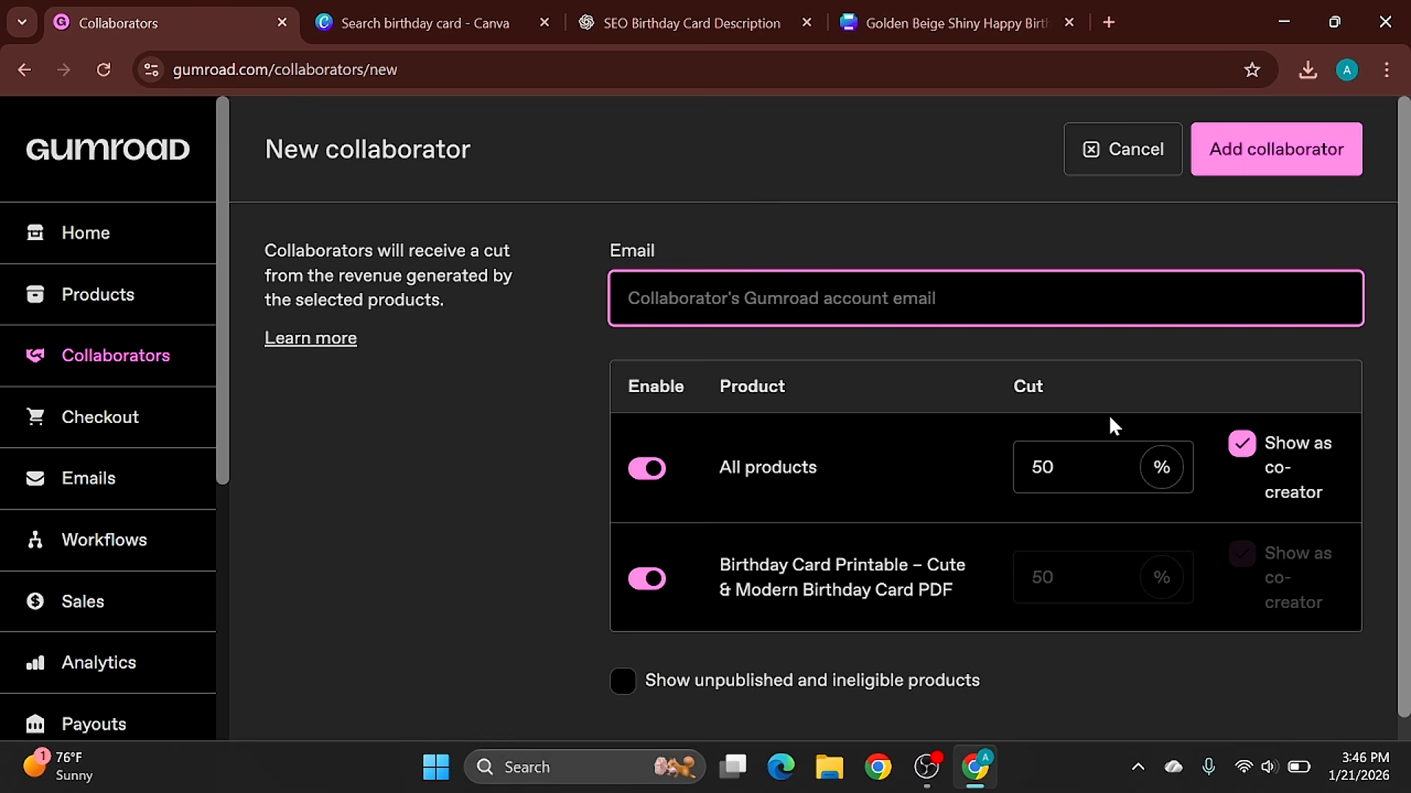
left_click(1075, 467)
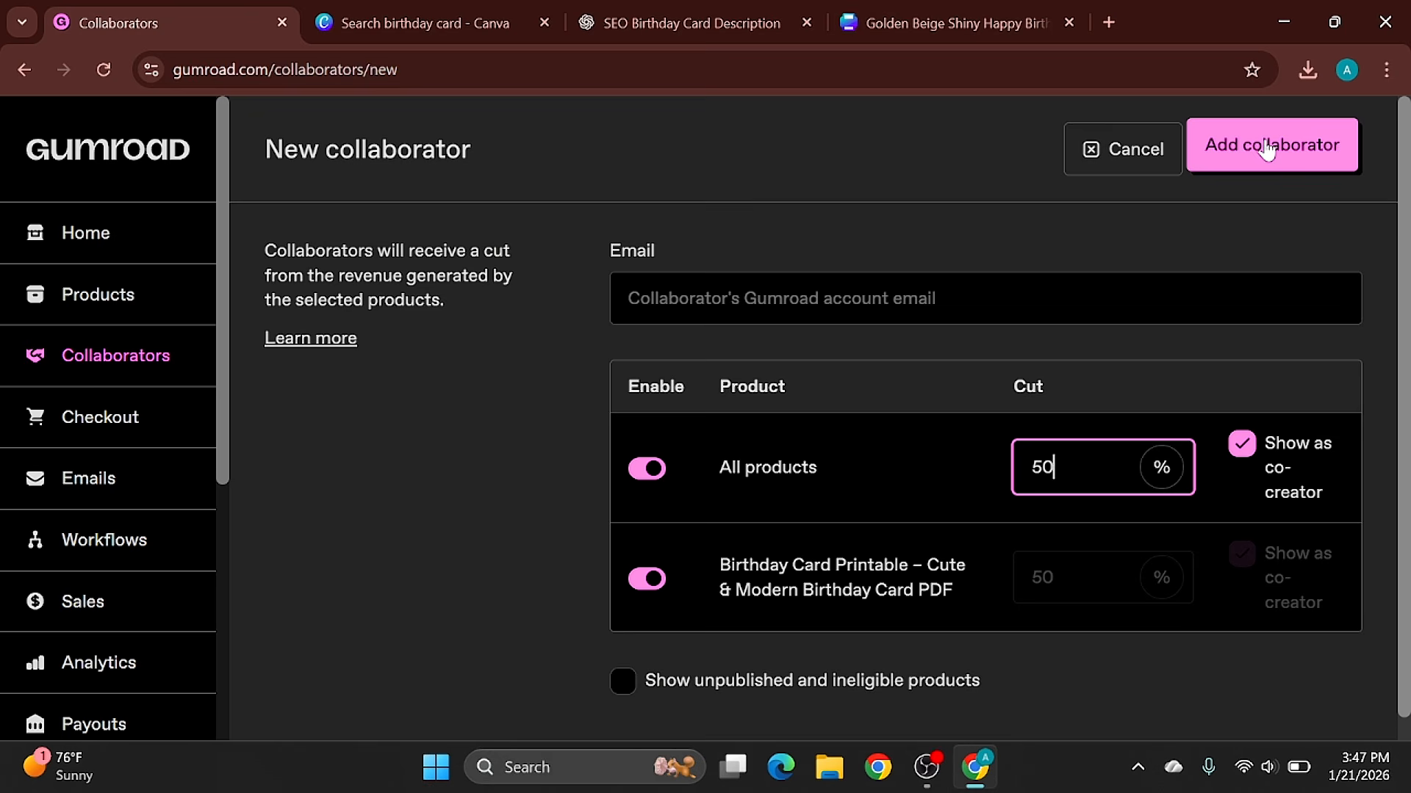
left_click(1068, 247)
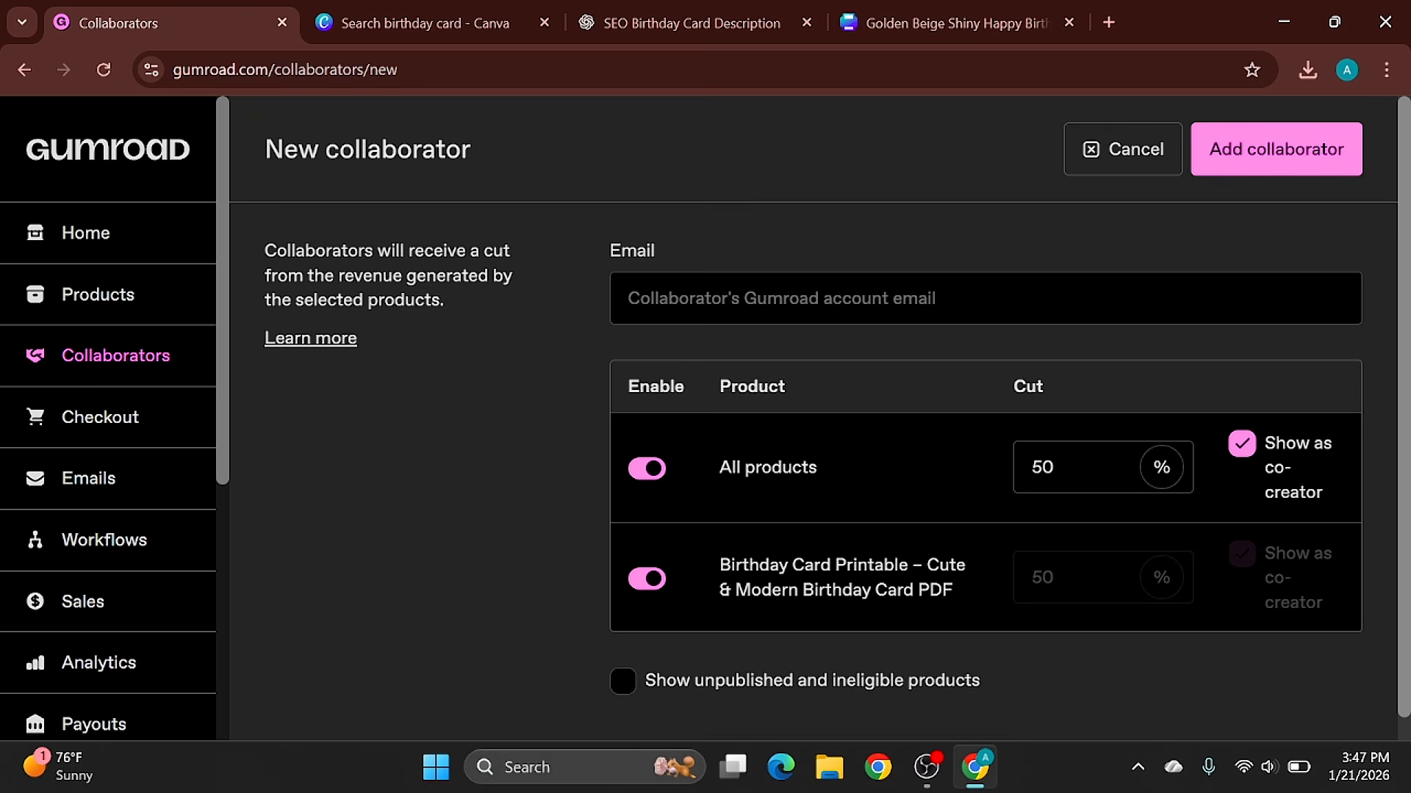
left_click(1042, 467)
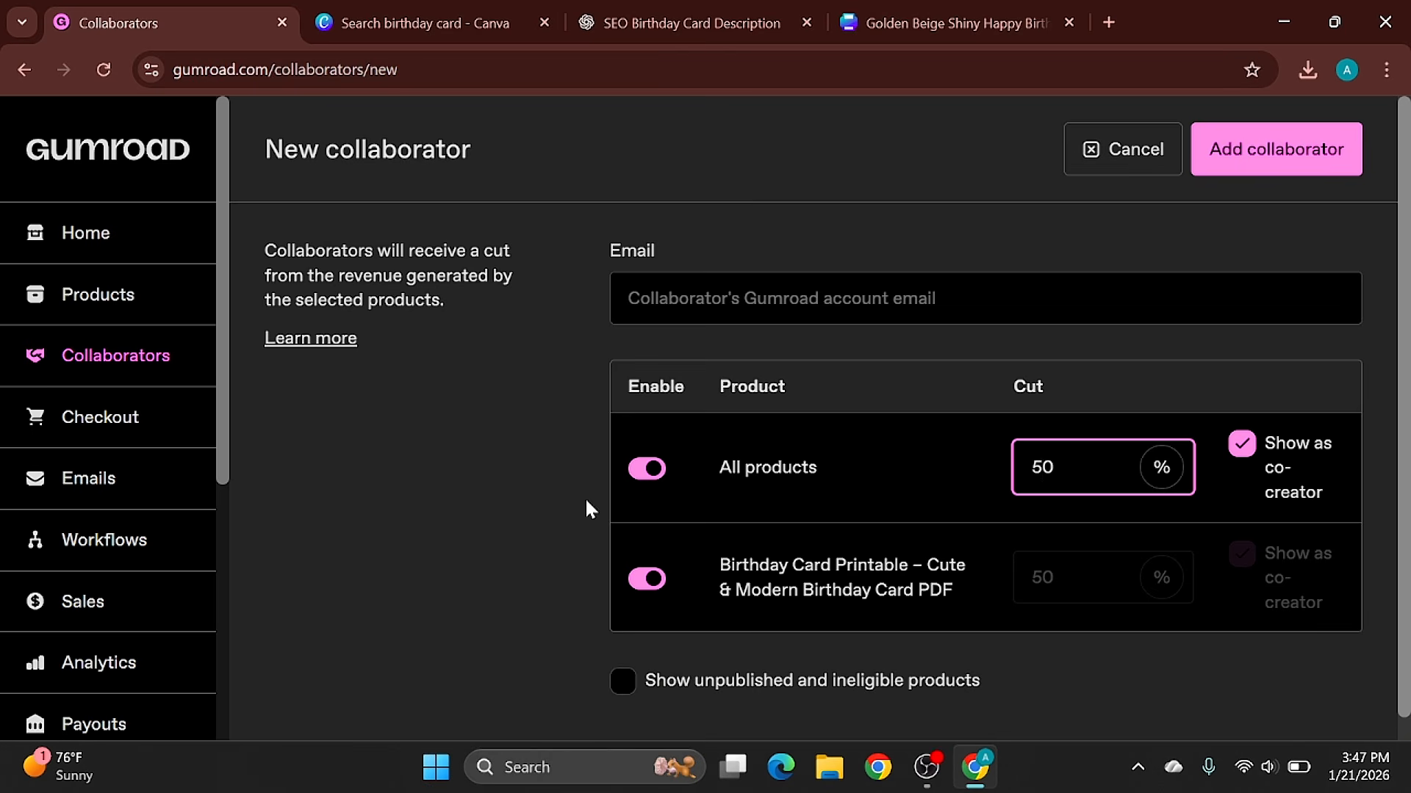
- Leave the collaborator form, return to the list of all products and start a new product
left_click(119, 322)
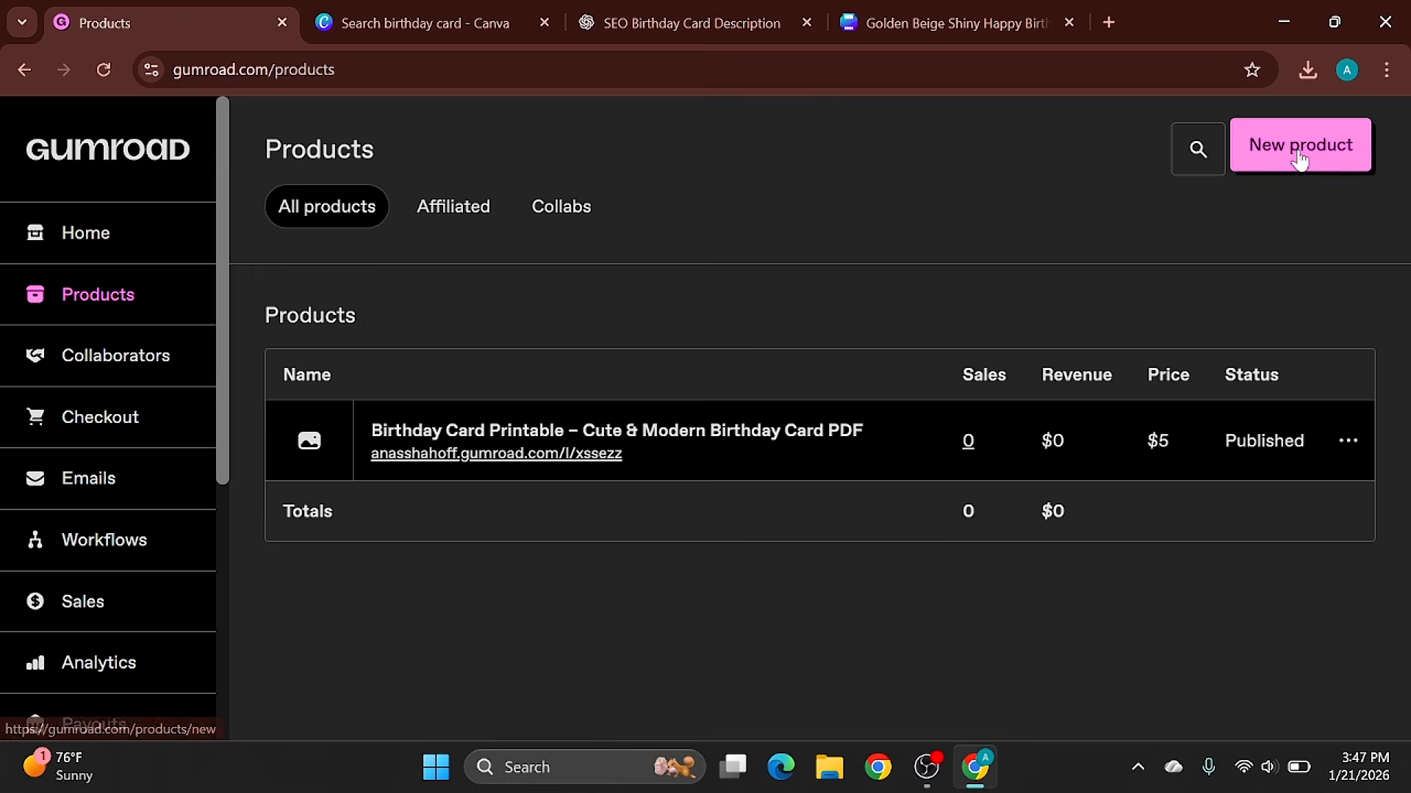
left_click(1298, 152)
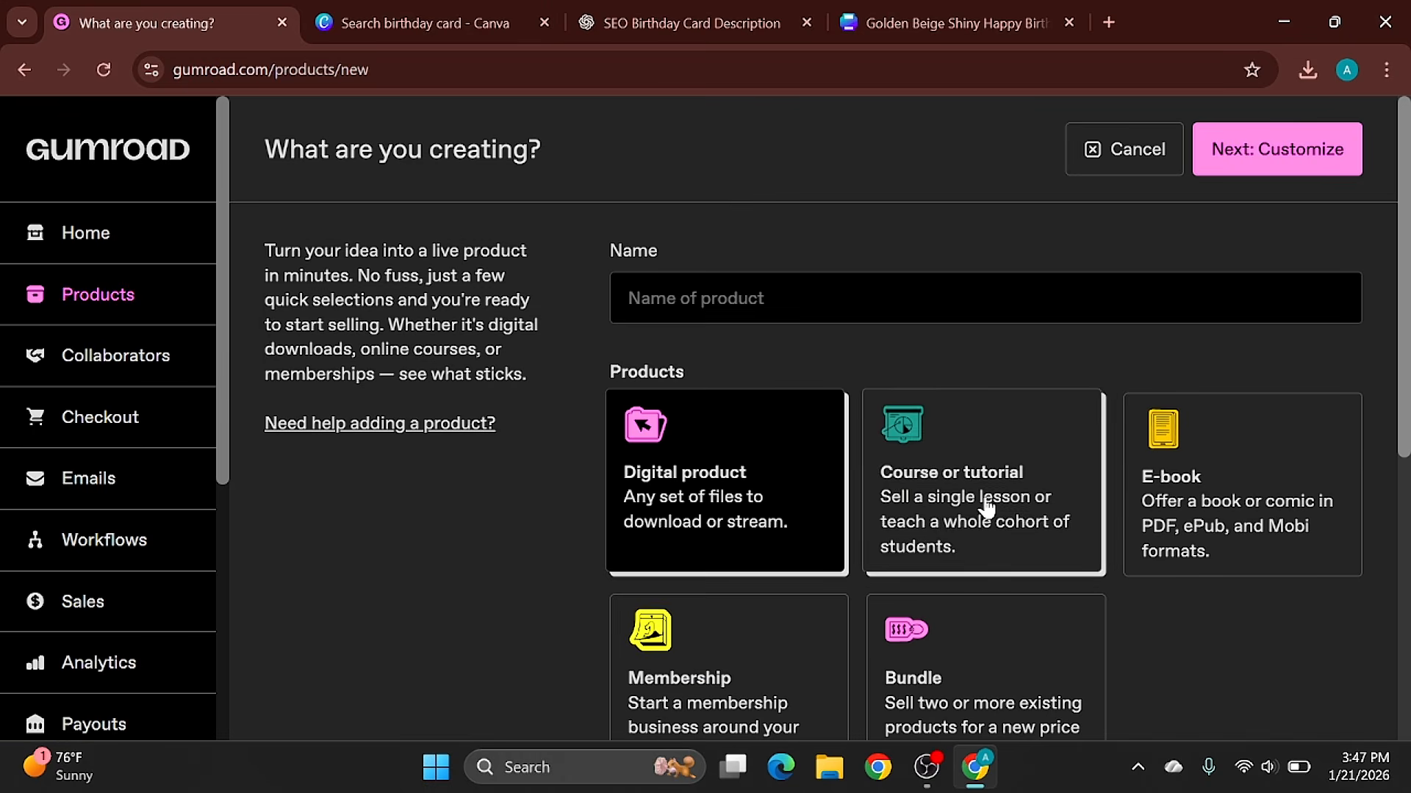